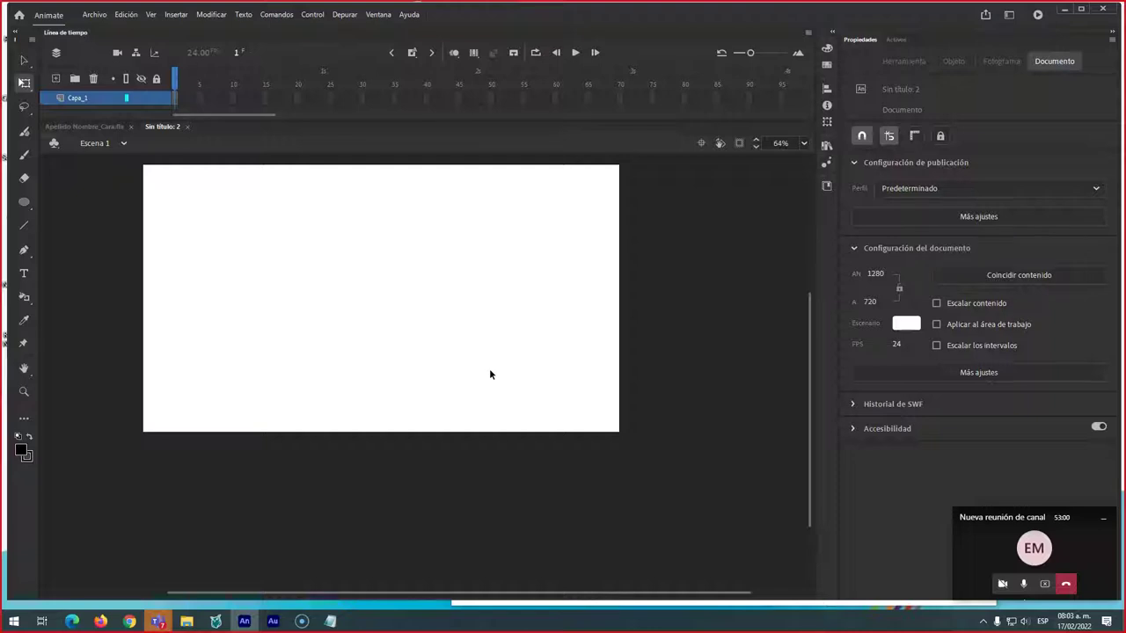
Draw a black circle about 36 px wide near the upper-left corner of the stage with the Oval tool.
left_click_drag(478, 357, 524, 359)
scroll(525, 366, "down", 2)
scroll(525, 366, "up", 2)
left_click(476, 328)
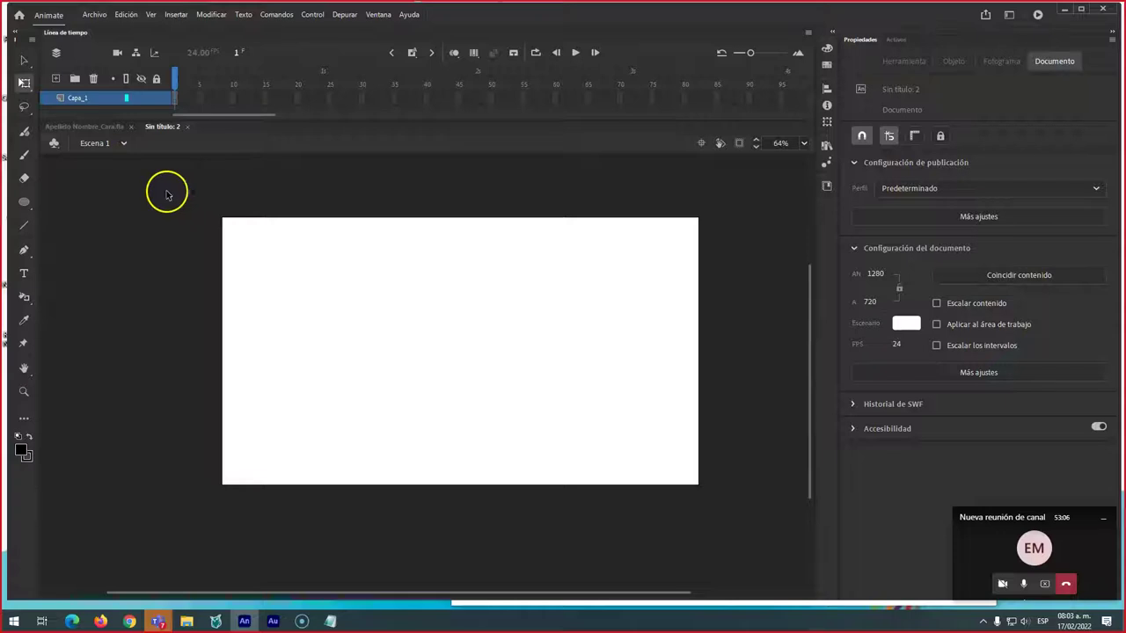
left_click(23, 202)
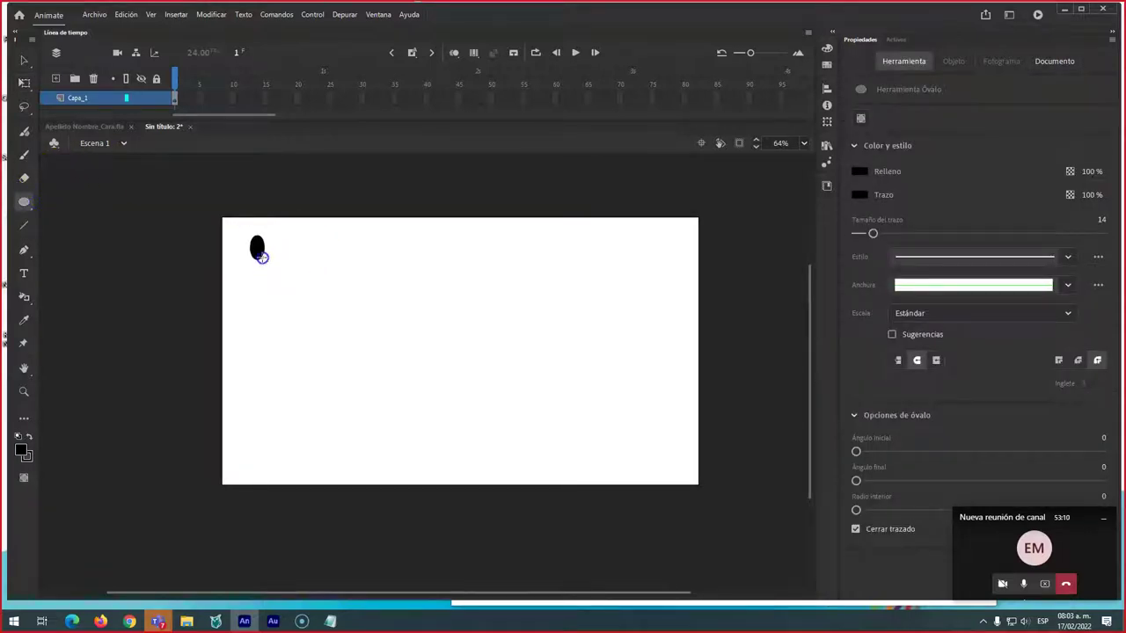
scroll(262, 260, "up", 5)
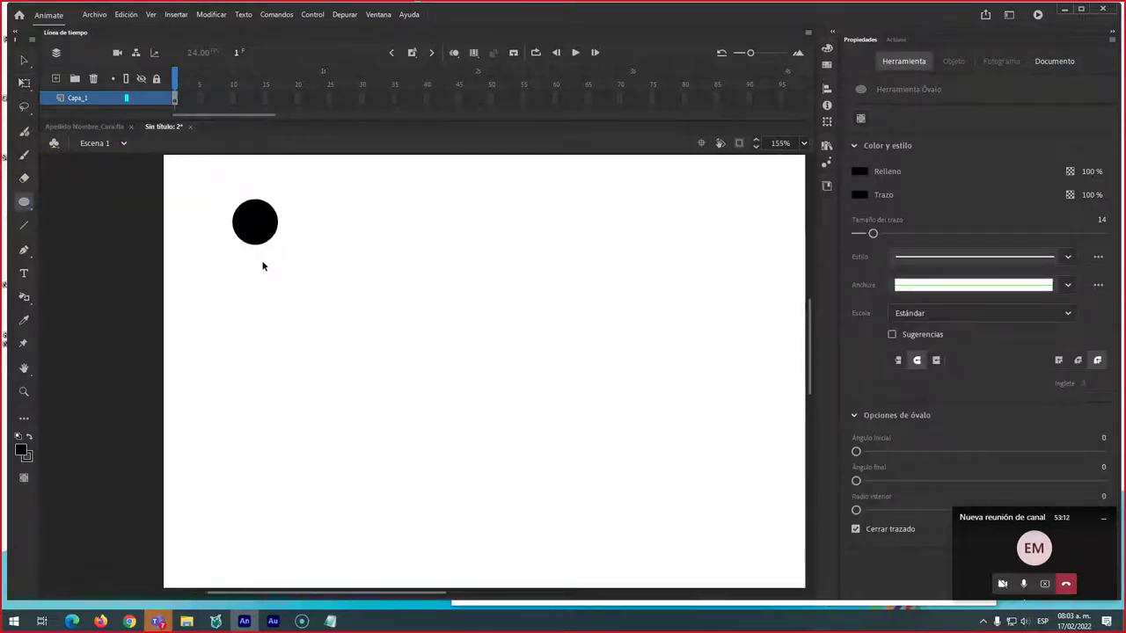
left_click_drag(261, 258, 300, 328)
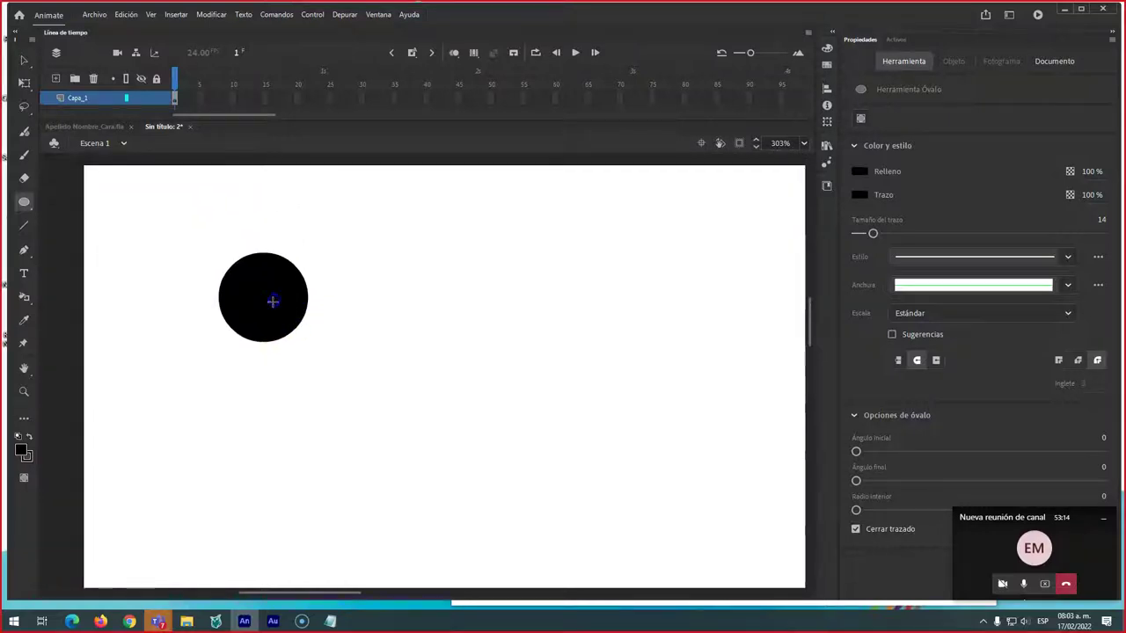
Delete the thick outline of the black circle, keeping only its fill.
key("v")
left_click(260, 293)
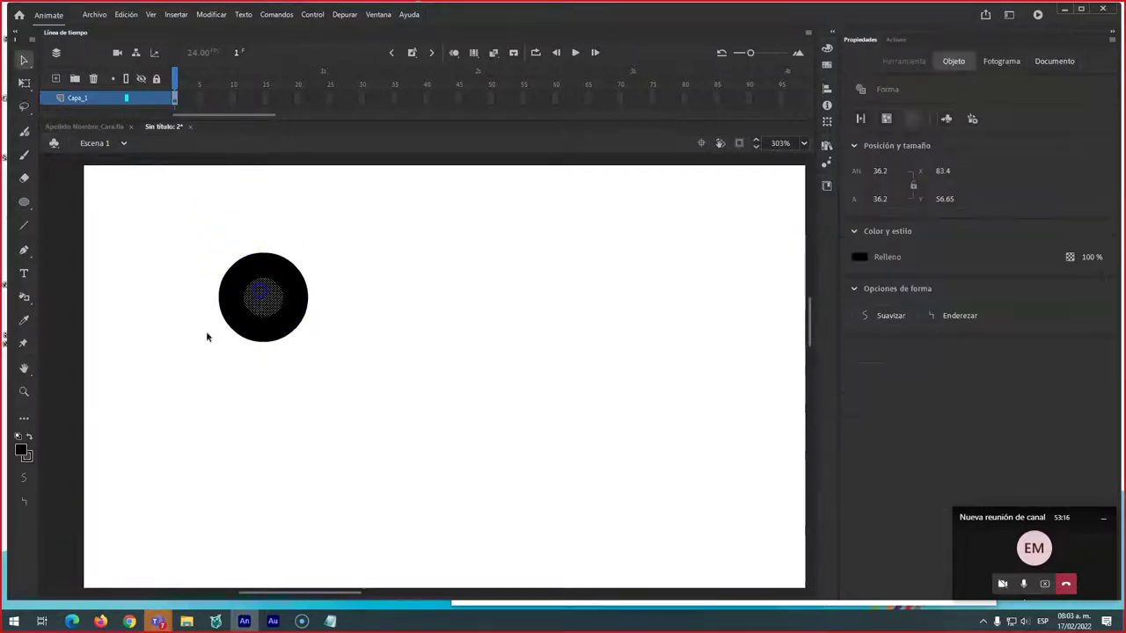
left_click(296, 327)
key("Delete")
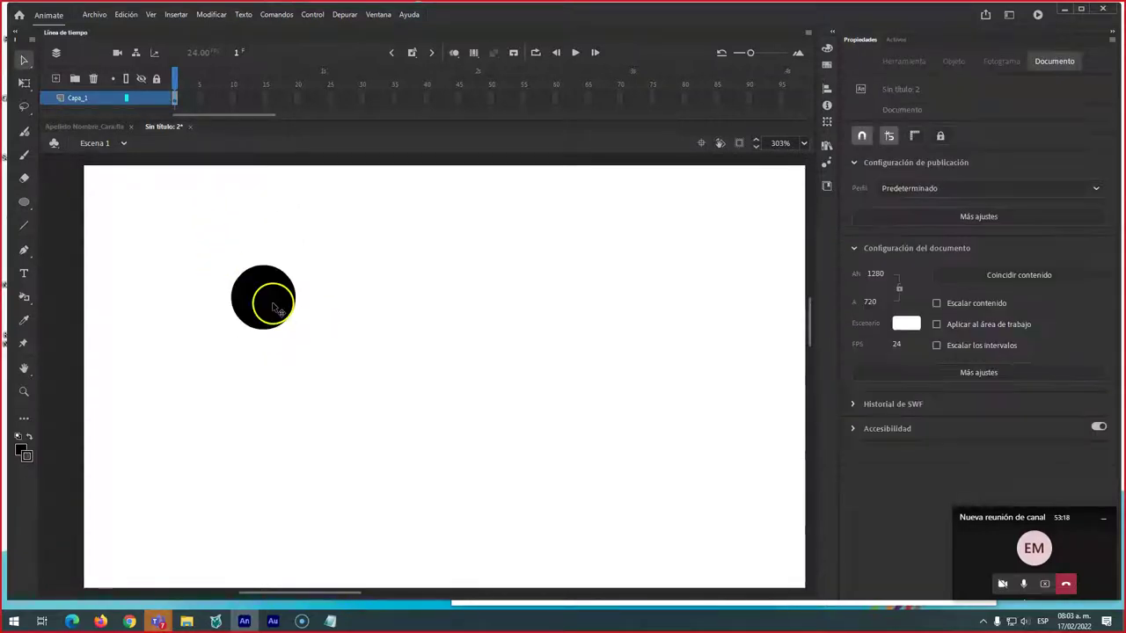
Select the circle's fill and set the stroke color to none.
left_click(264, 302)
left_click(27, 460)
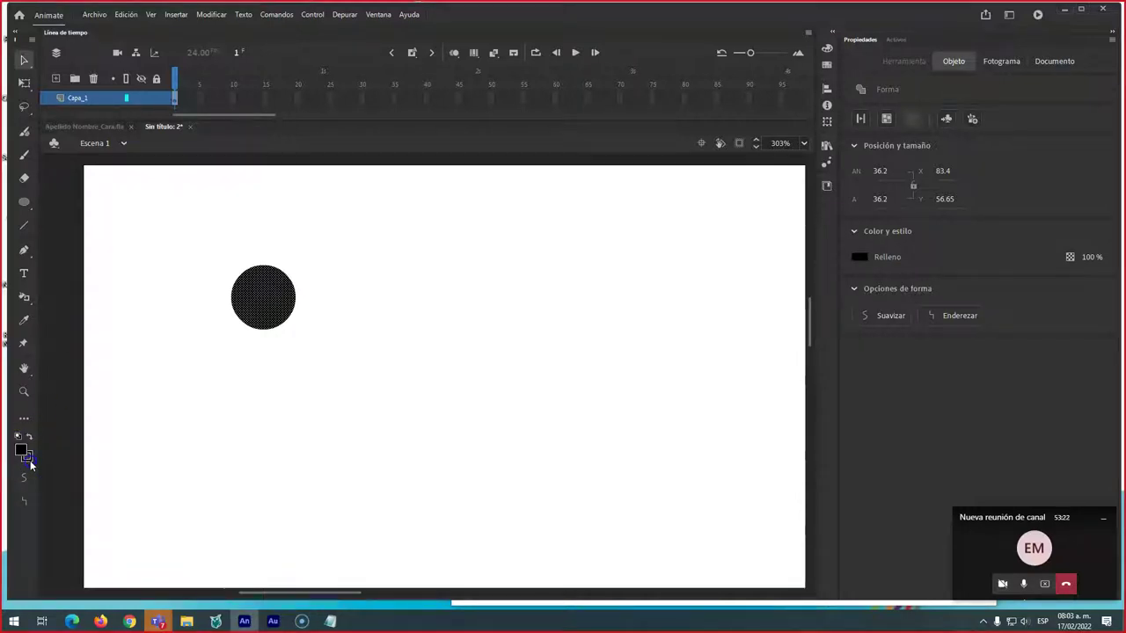
left_click(31, 465)
left_click(169, 478)
left_click(33, 460)
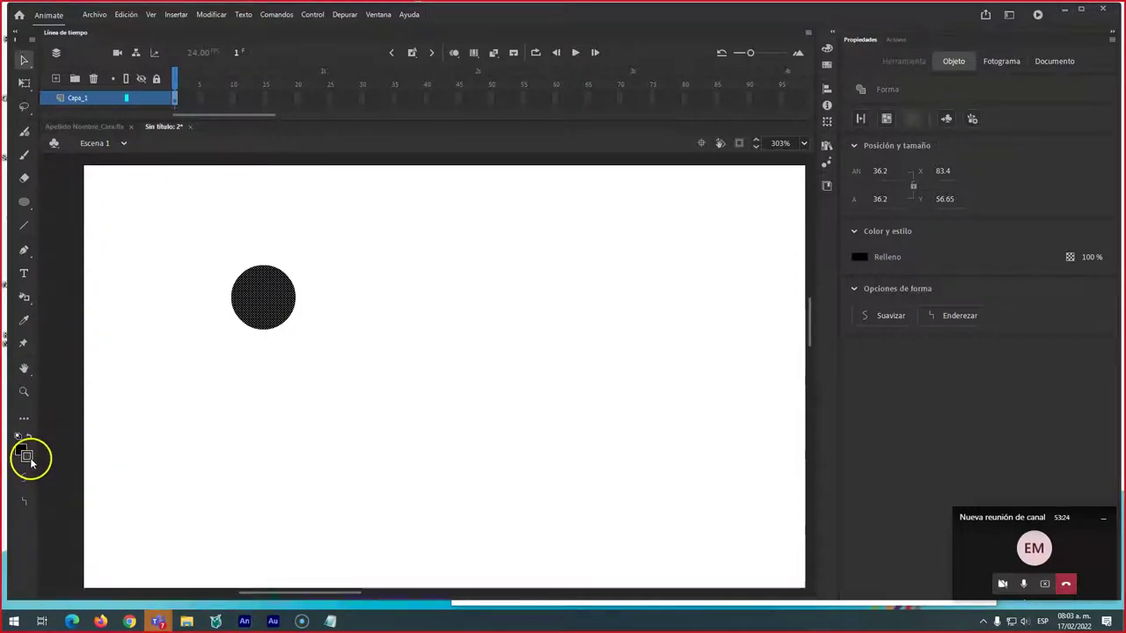
left_click(27, 460)
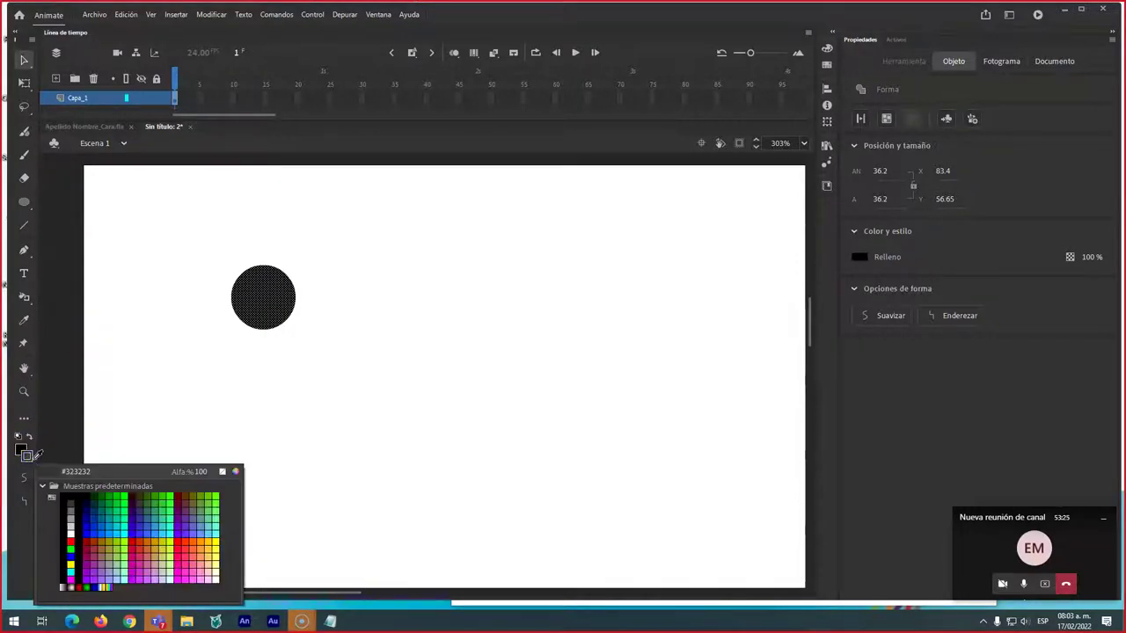
left_click(223, 472)
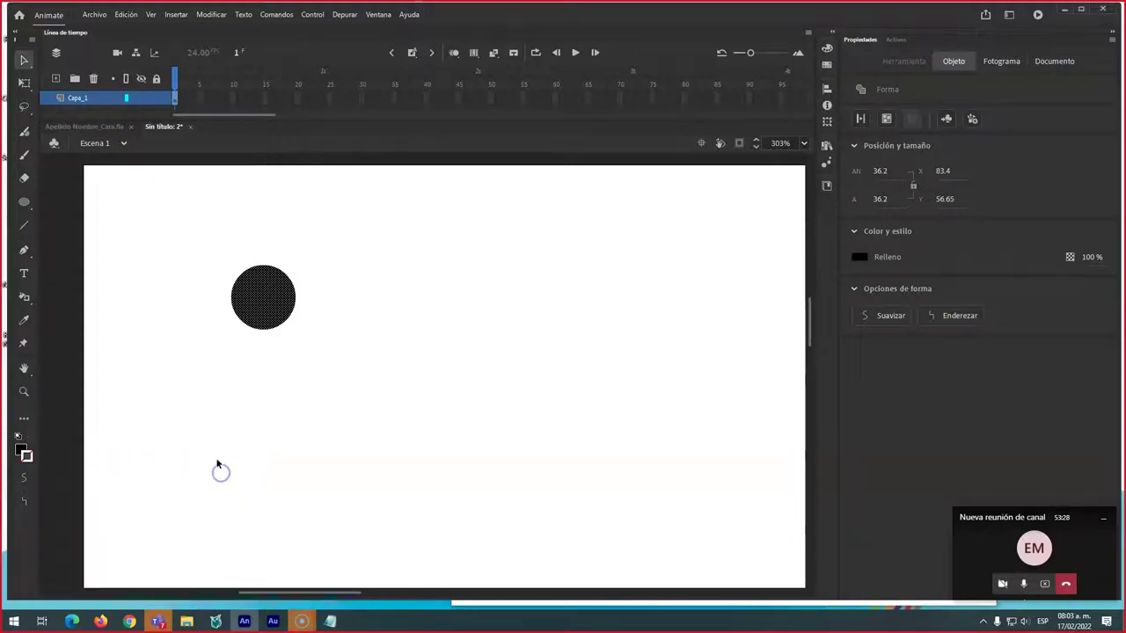
Change the selected circle's fill color to teal.
left_click(24, 451)
mouse_move(96, 508)
left_mouse_down()
mouse_move(114, 518)
mouse_move(117, 498)
mouse_move(111, 520)
left_mouse_up()
left_click(174, 319)
Duplicate the teal circle directly to its right and place a copy of the pair below the originals.
left_click(250, 303)
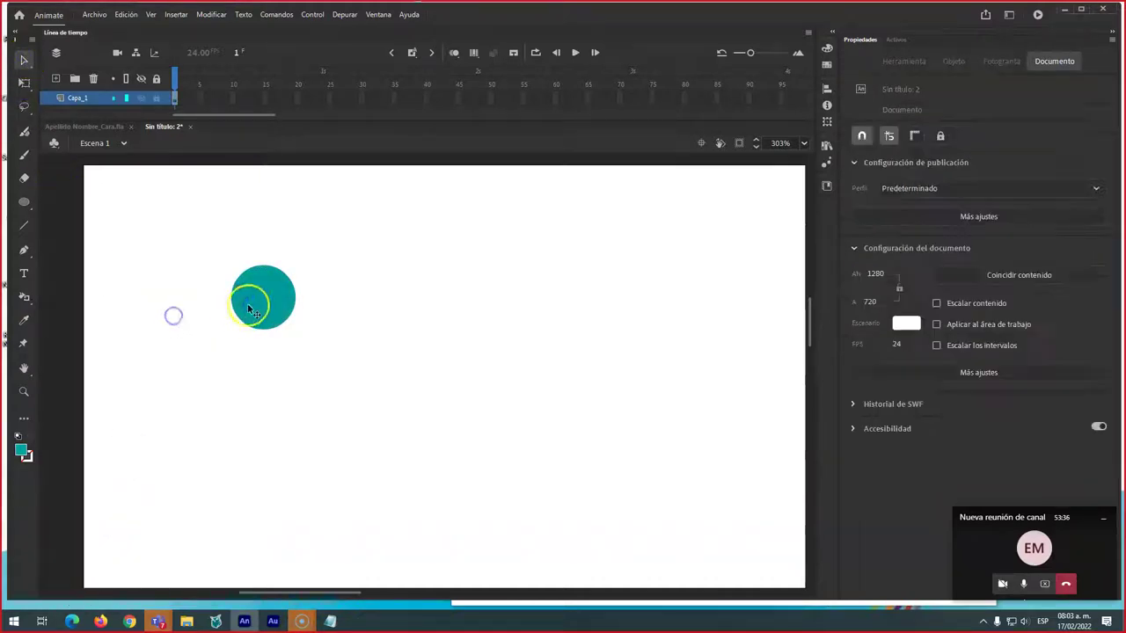
left_click_drag(250, 308, 324, 302)
left_click_drag(214, 238, 367, 359)
left_click(332, 312)
left_click_drag(331, 315, 322, 374)
Narrow the lower pair to about 28 px wide, forming two upright ovals, and move it up against the circles.
key("q")
left_click(349, 376)
left_click(319, 378)
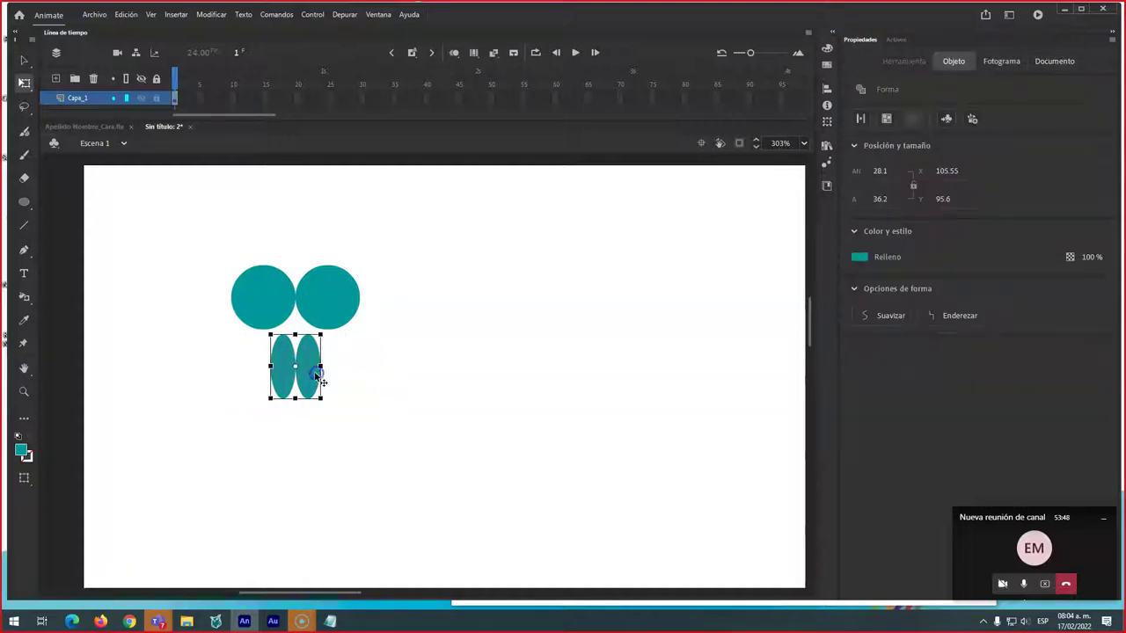
left_click(327, 371)
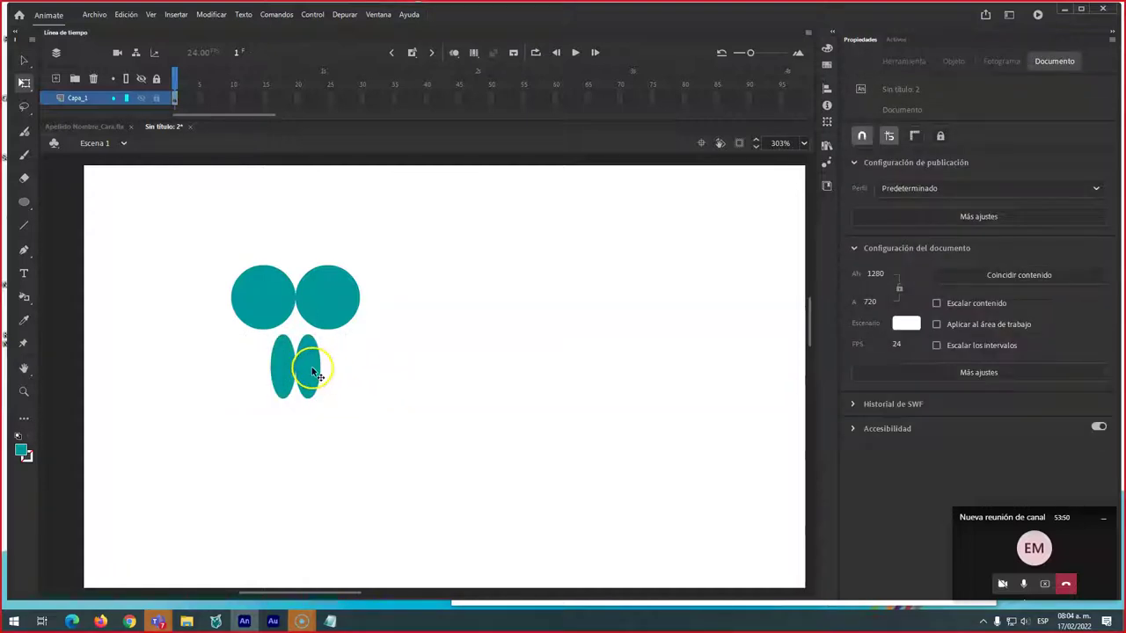
key("v")
left_click_drag(314, 374, 311, 369)
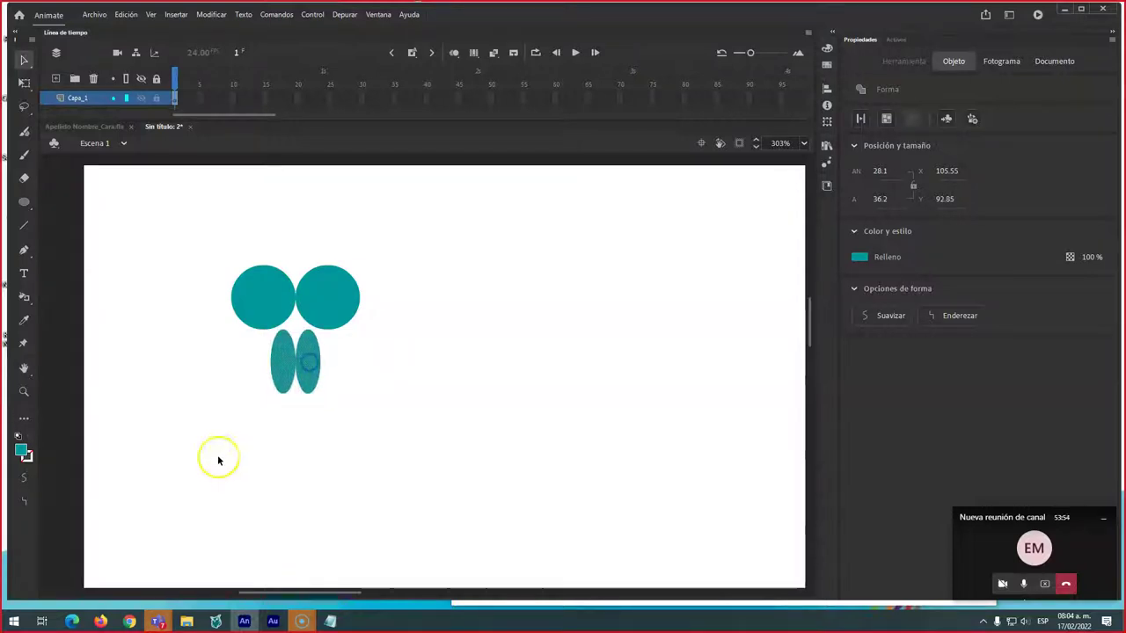
Recolor the two lower ovals yellow.
left_click(23, 454)
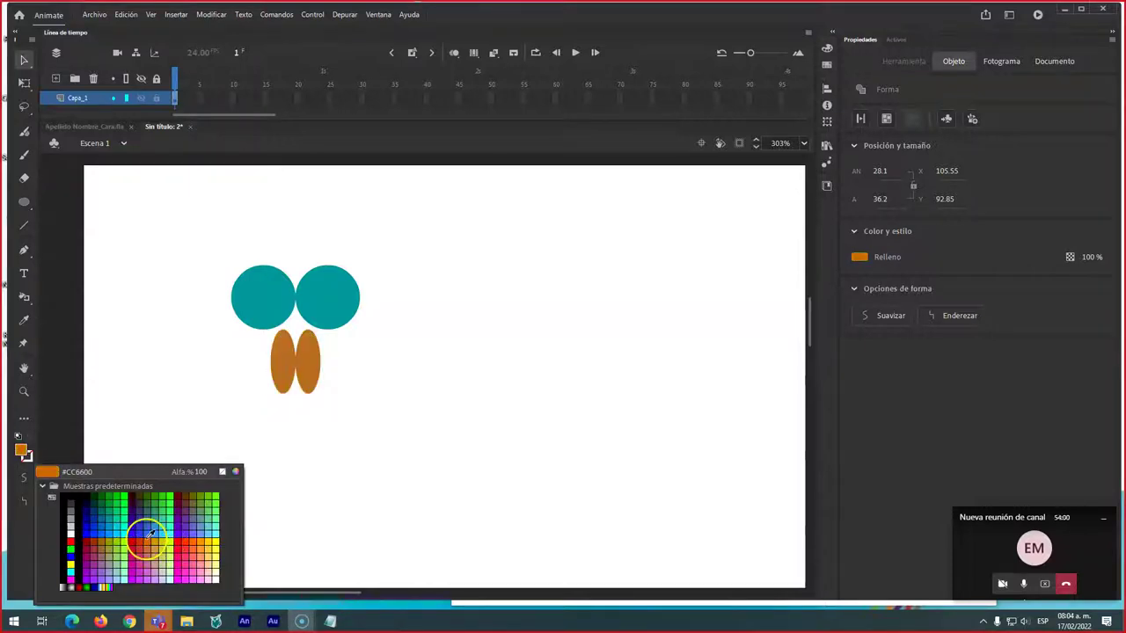
left_click(210, 547)
left_click(531, 320)
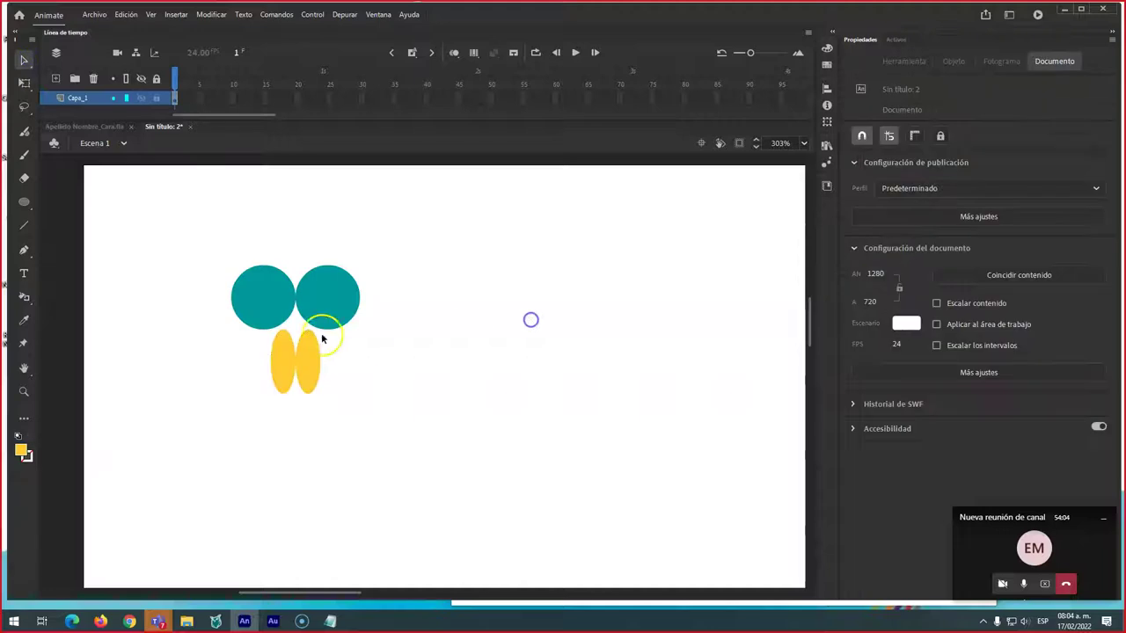
left_click(317, 361)
left_click(259, 293)
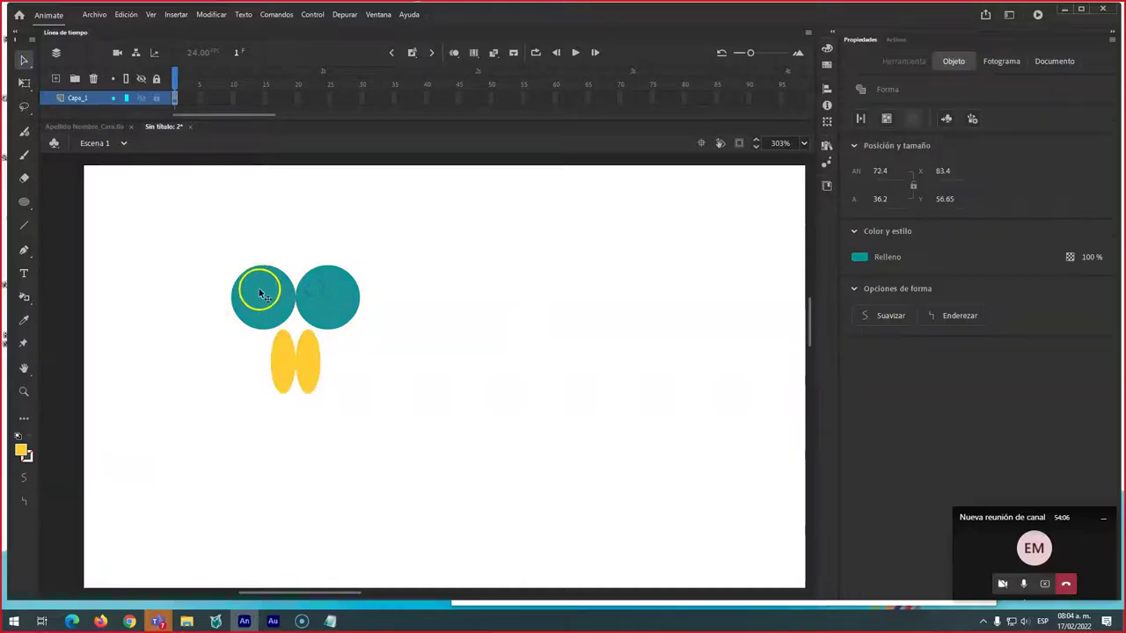
left_click(287, 372)
Try enlarging the whole butterfly to about 195 px wide and moving it further into the stage, and undo both changes.
scroll(328, 361, "down", 5)
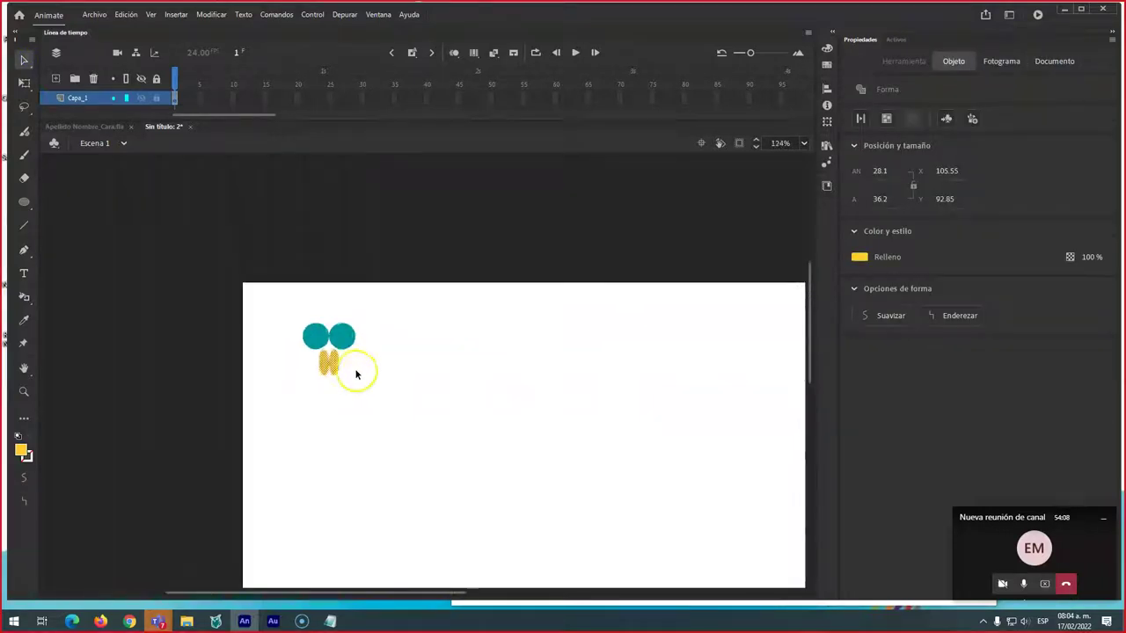
scroll(314, 332, "down", 2)
left_click_drag(280, 296, 378, 383)
key("q")
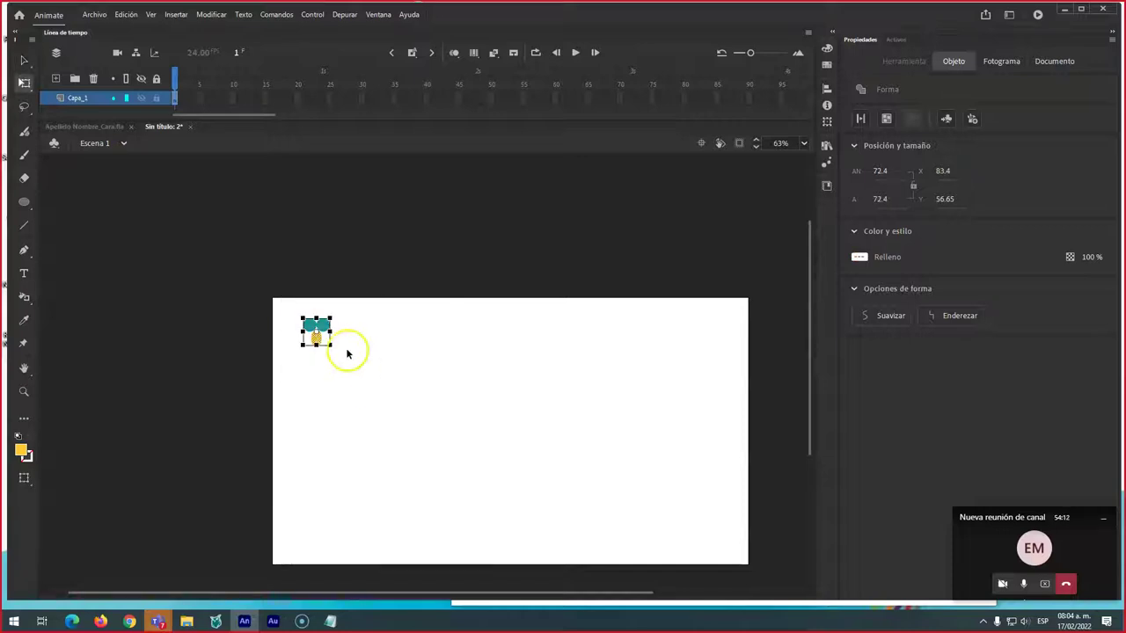
left_click_drag(329, 345, 372, 372)
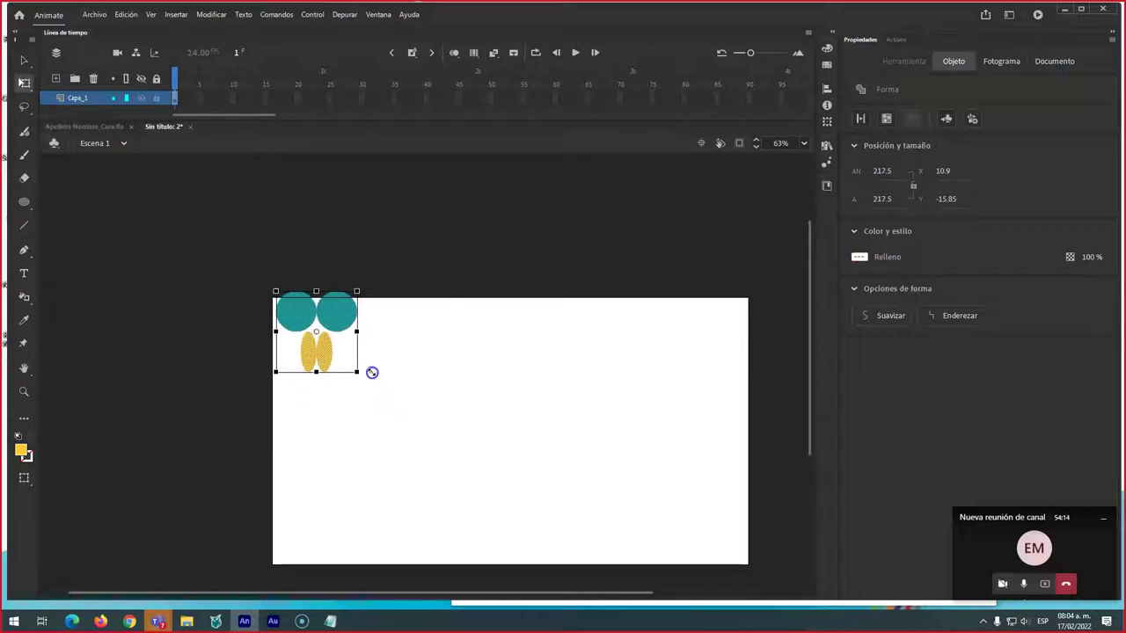
left_click_drag(338, 328, 384, 363)
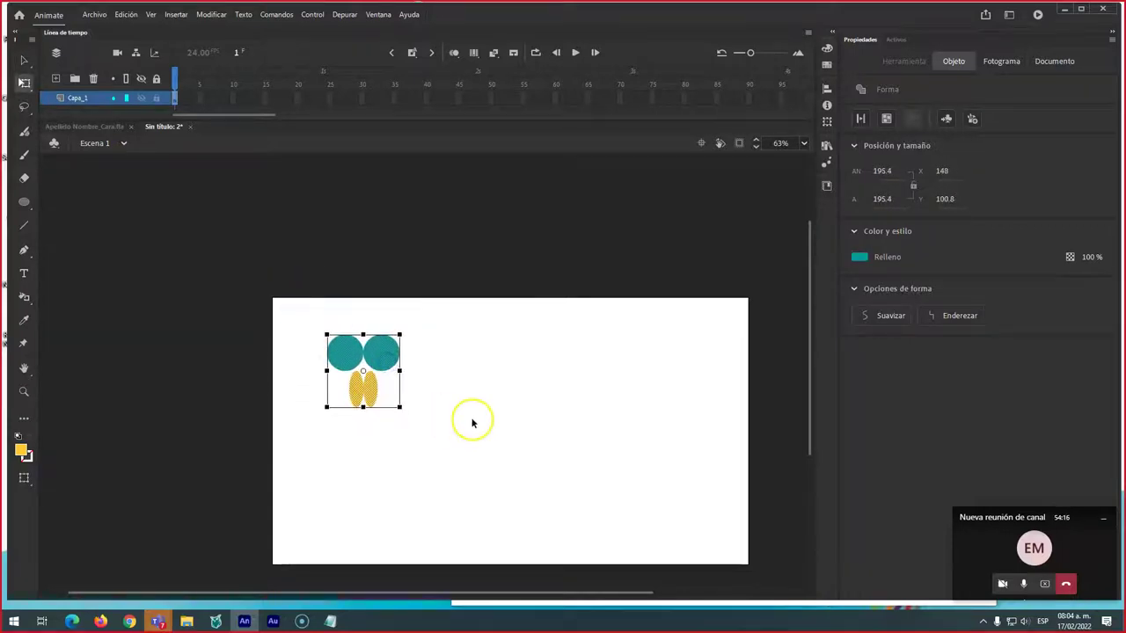
key("ctrl+z")
key("ctrl+z")
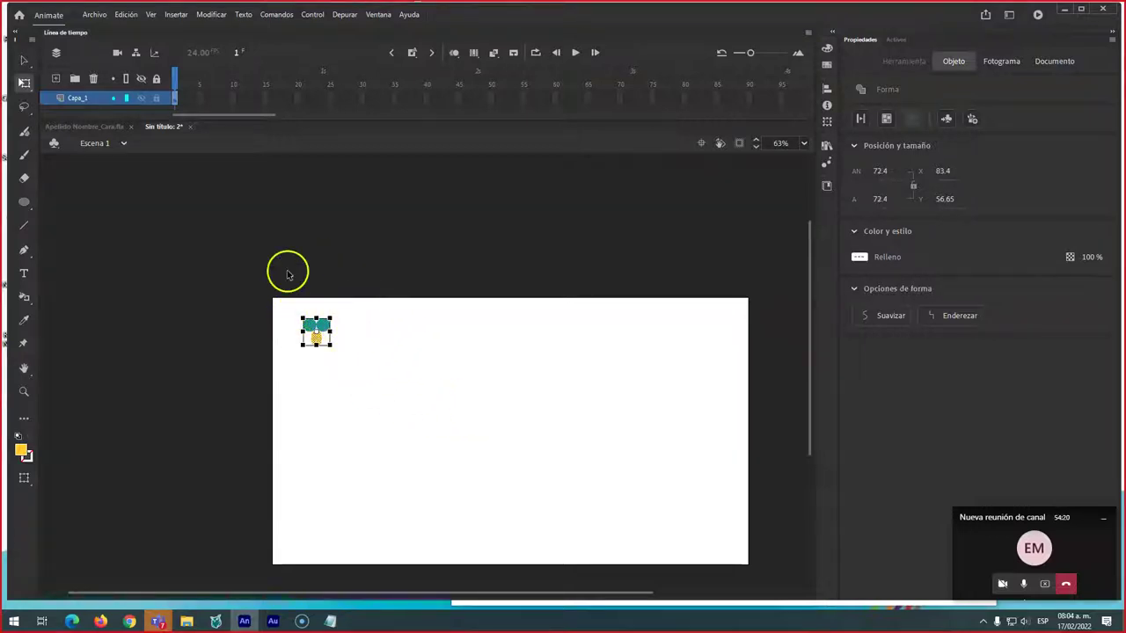
Rename the layer Capa_1 as "principal".
left_click(85, 97)
double_click(85, 97)
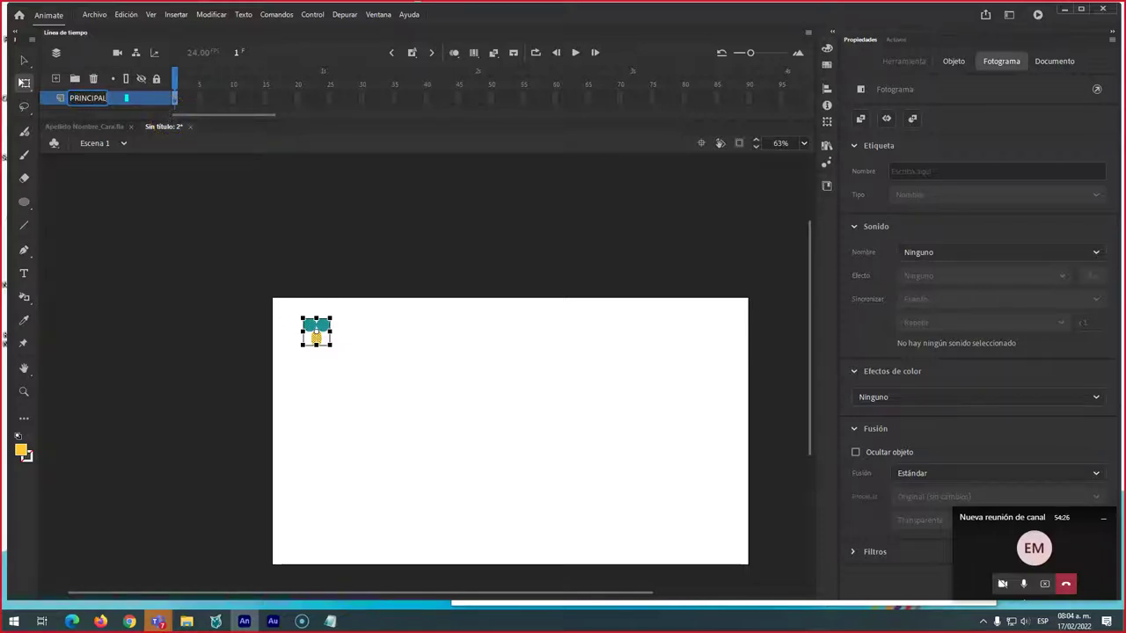
left_click(174, 117)
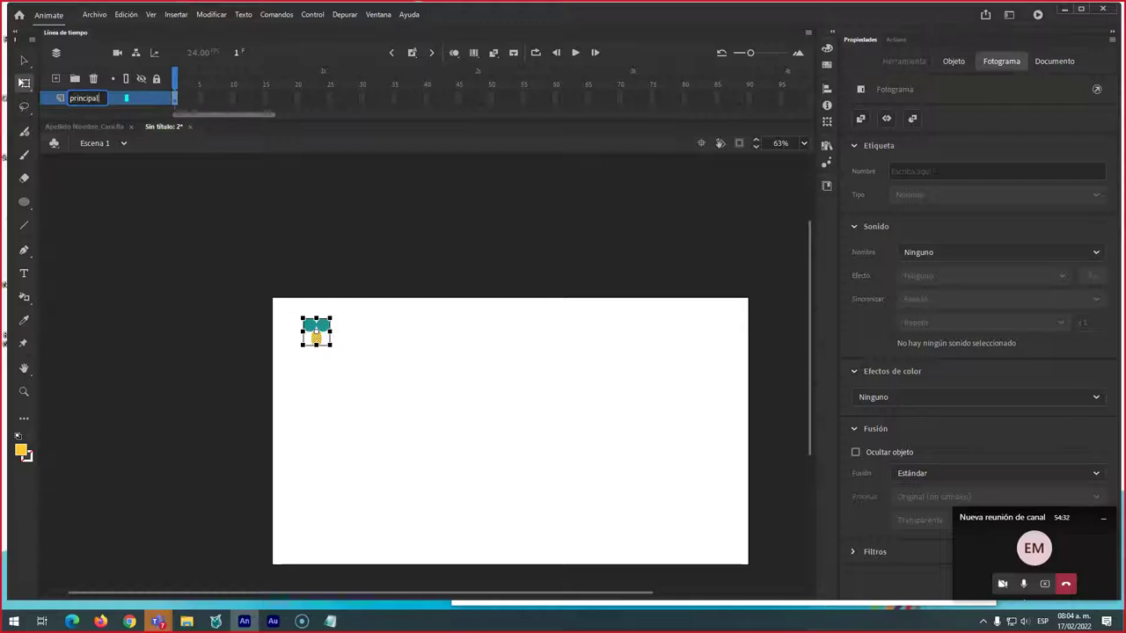
left_click(114, 96)
left_click(371, 398)
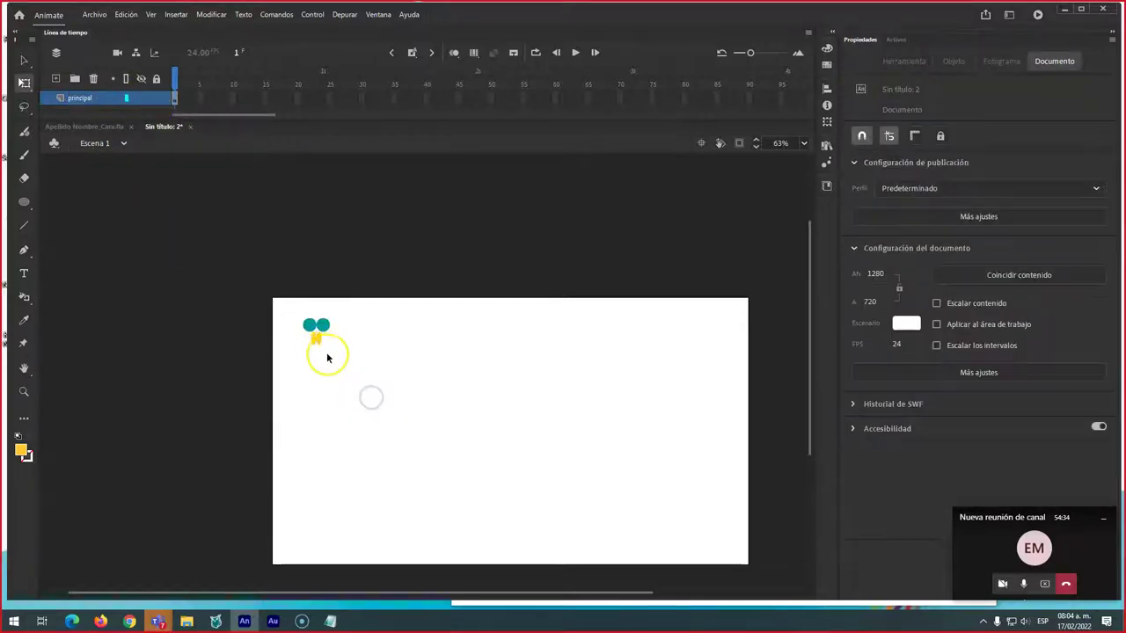
Select the whole butterfly drawing and start converting it to a symbol of type Clip de película.
scroll(326, 357, "up", 5)
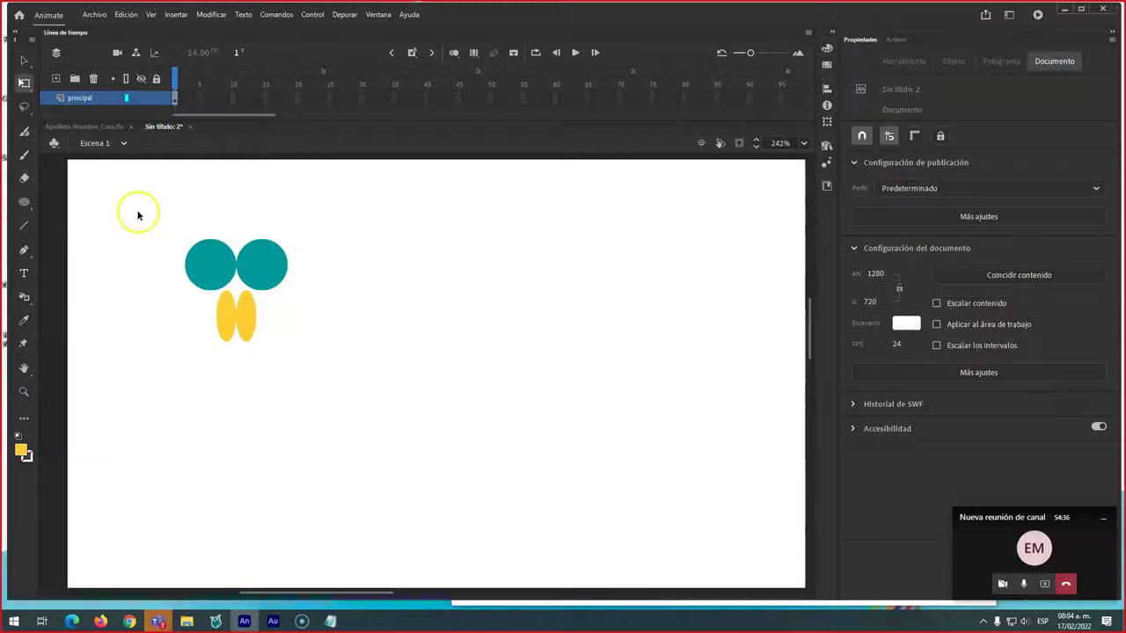
left_click_drag(144, 201, 349, 378)
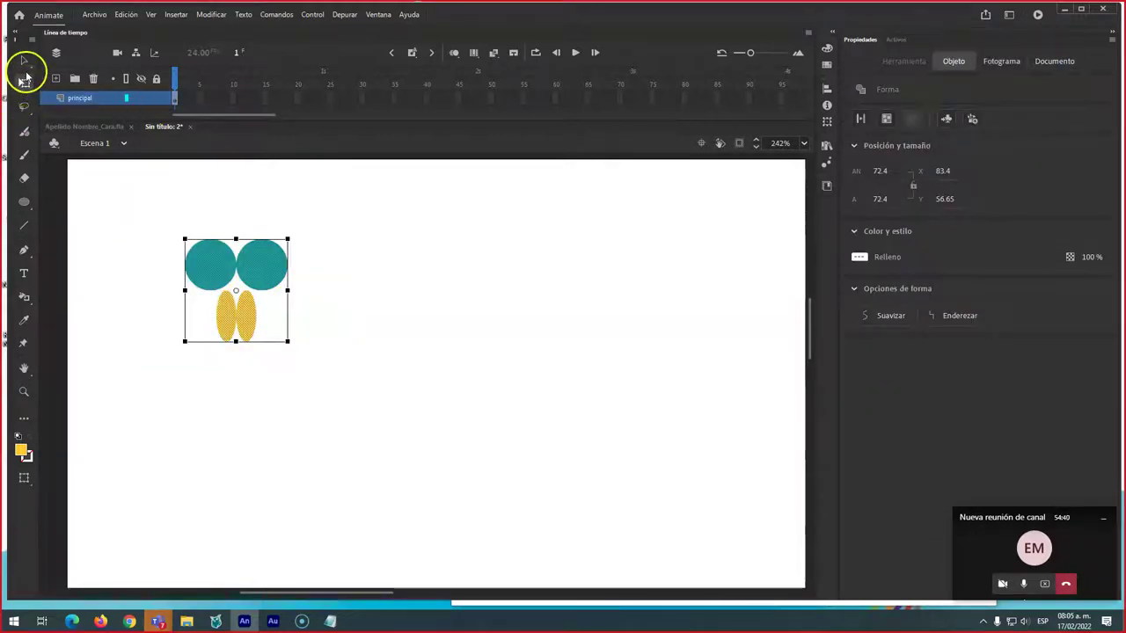
left_click(23, 59)
left_click_drag(146, 206, 375, 364)
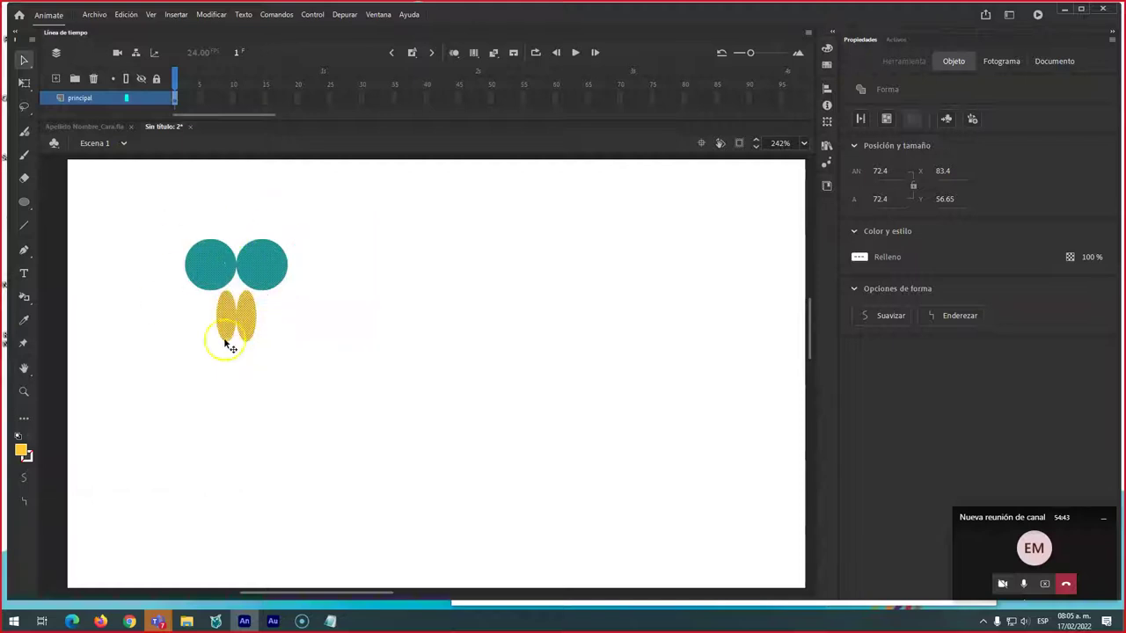
right_click(275, 260)
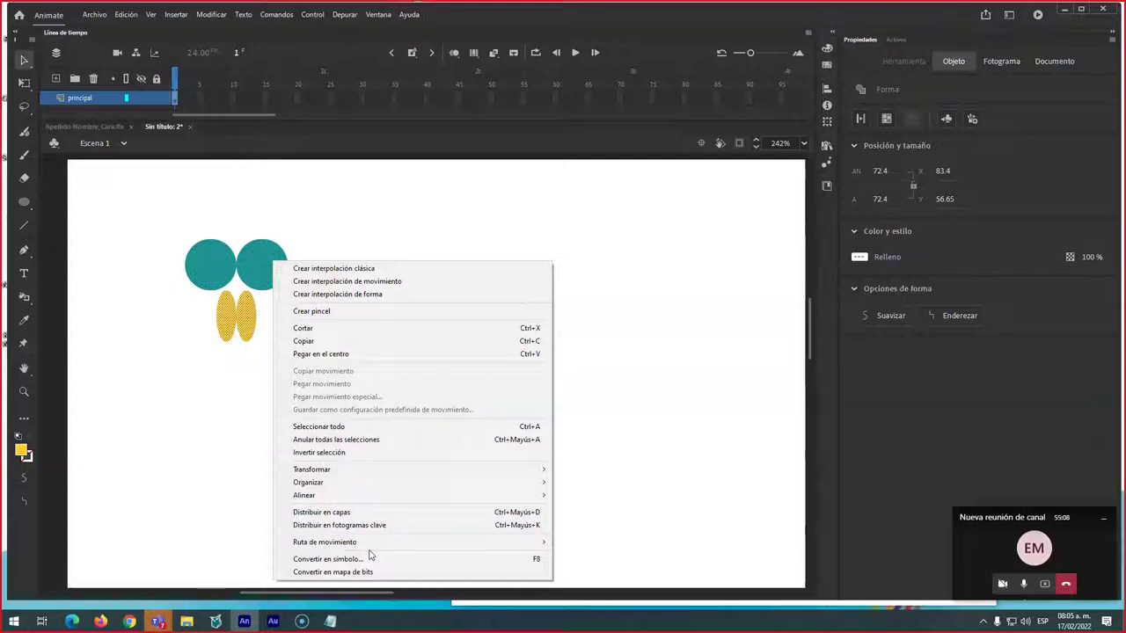
left_click(449, 560)
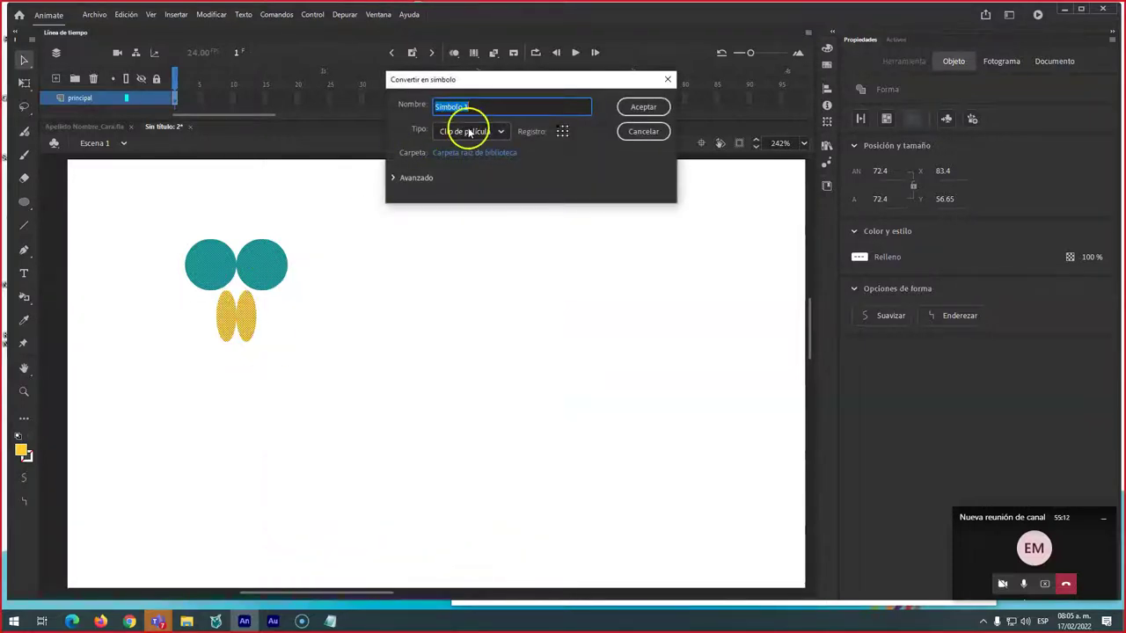
left_click(474, 133)
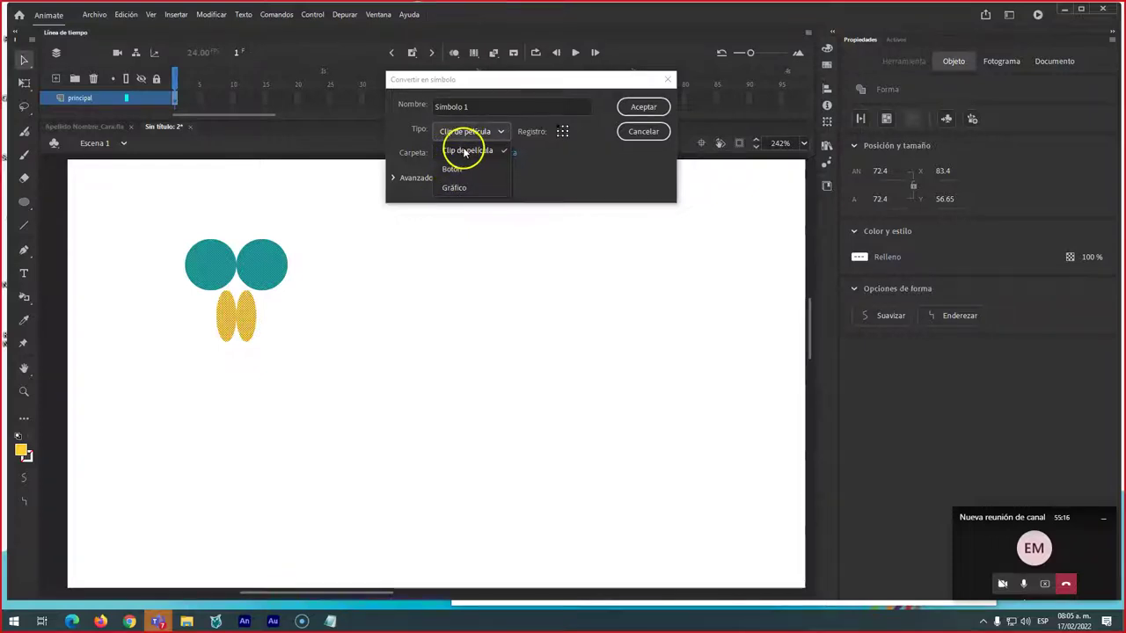
left_click(465, 151)
Name the symbol "mariposa", copy that name to the clipboard, and create the symbol.
left_click_drag(468, 109, 385, 102)
type("mariposa")
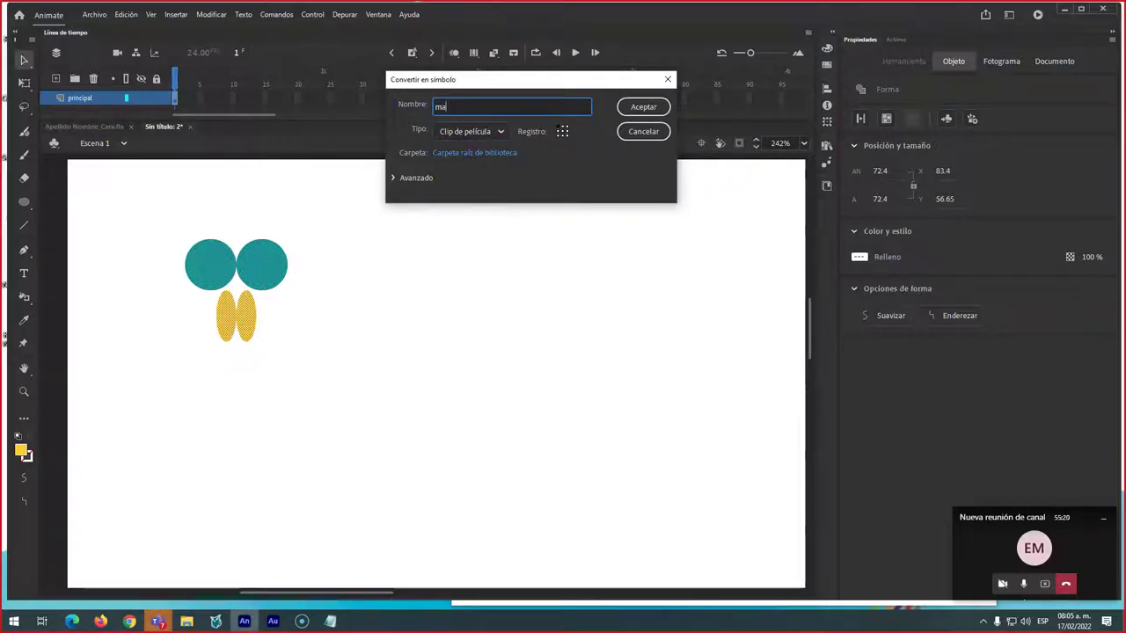
left_click_drag(478, 108, 433, 107)
right_click(450, 107)
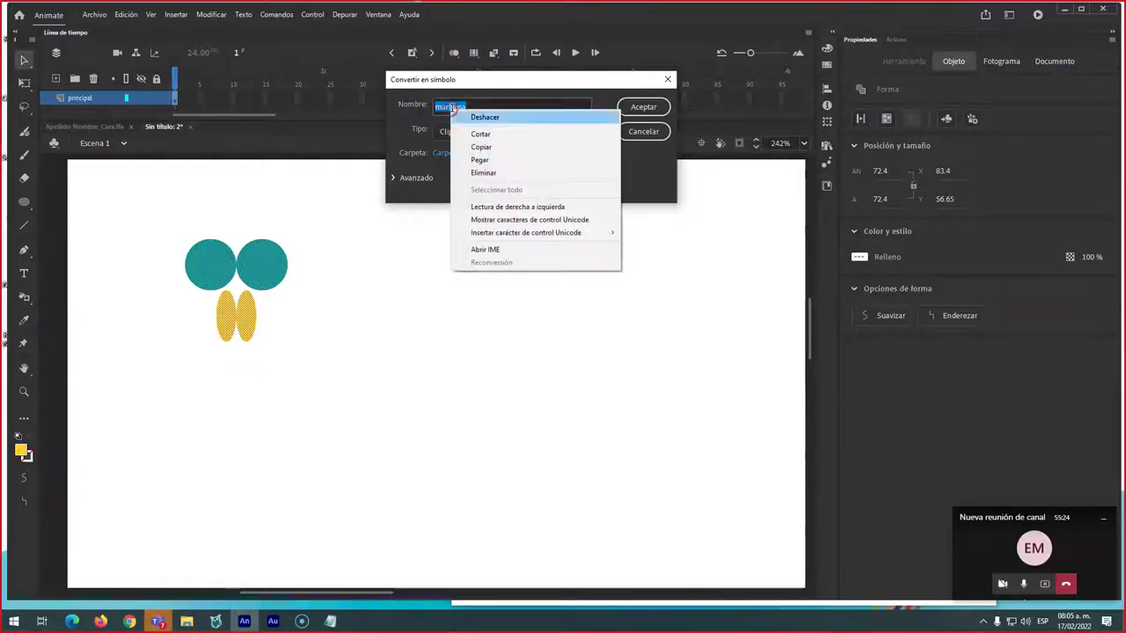
left_click(490, 147)
left_click(641, 109)
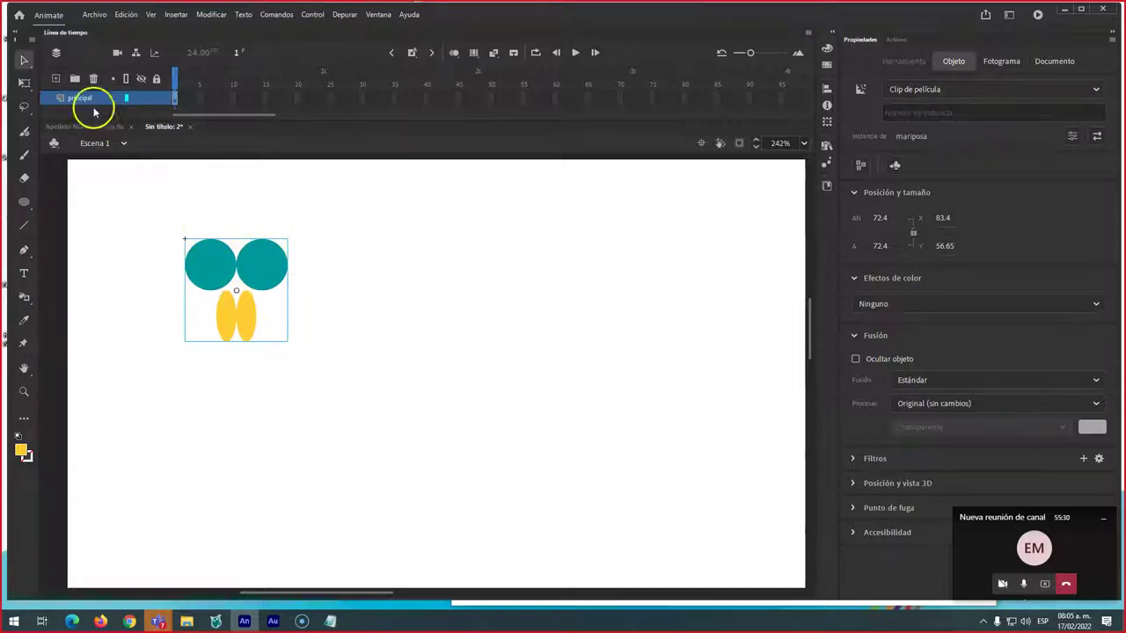
left_click(204, 249)
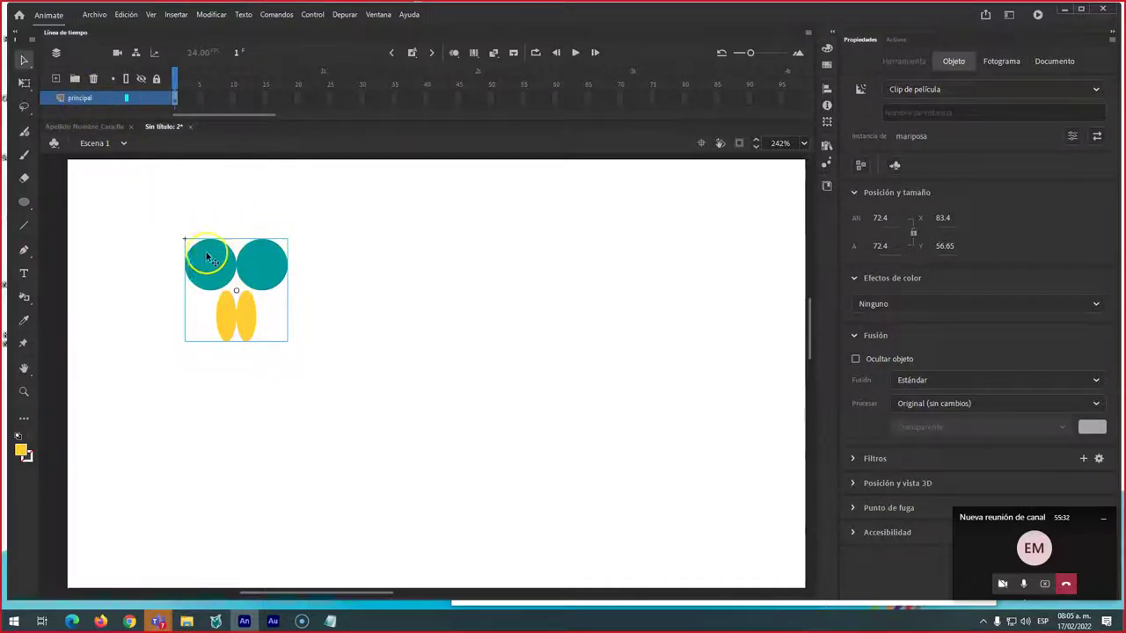
Open the mariposa symbol for editing and rename its layer Capa_1 as "mariposa".
double_click(212, 262)
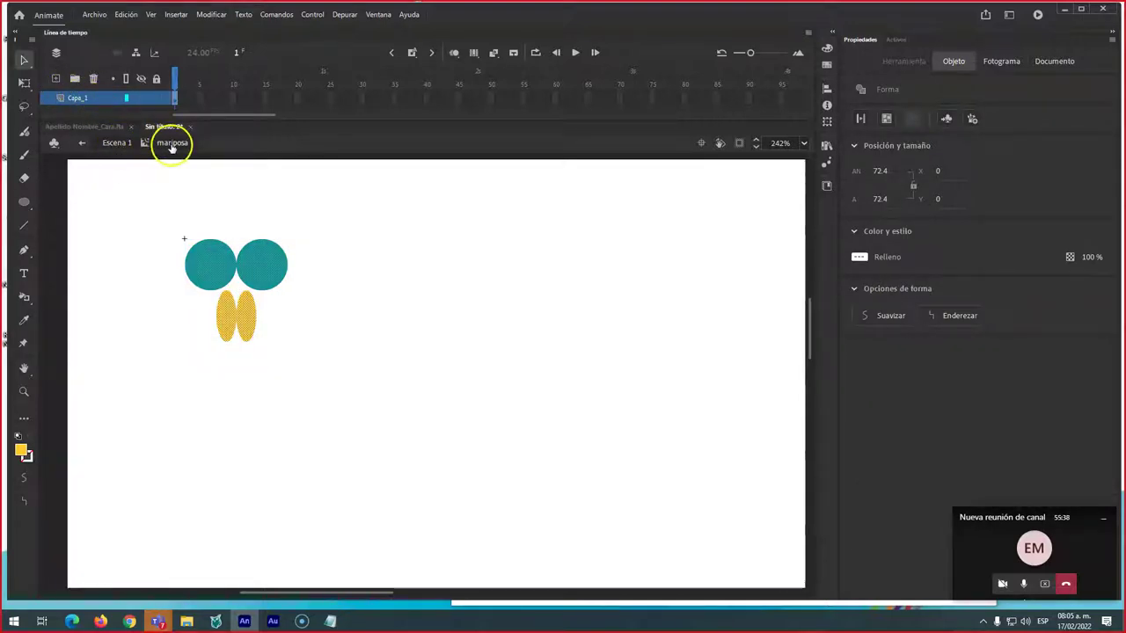
left_click(78, 104)
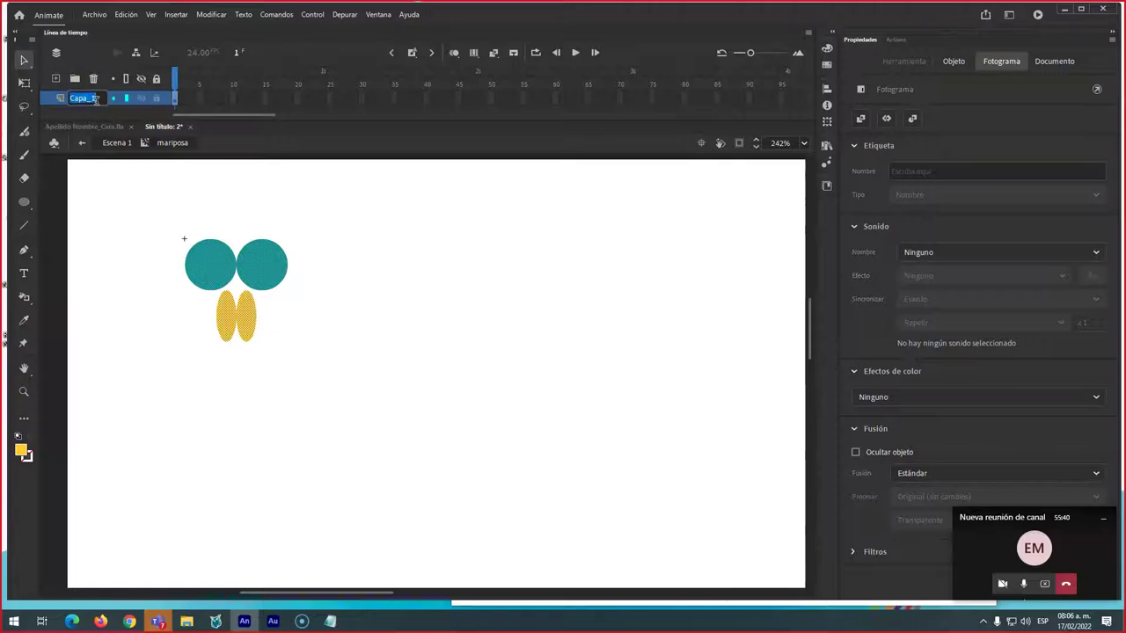
type("mariposa")
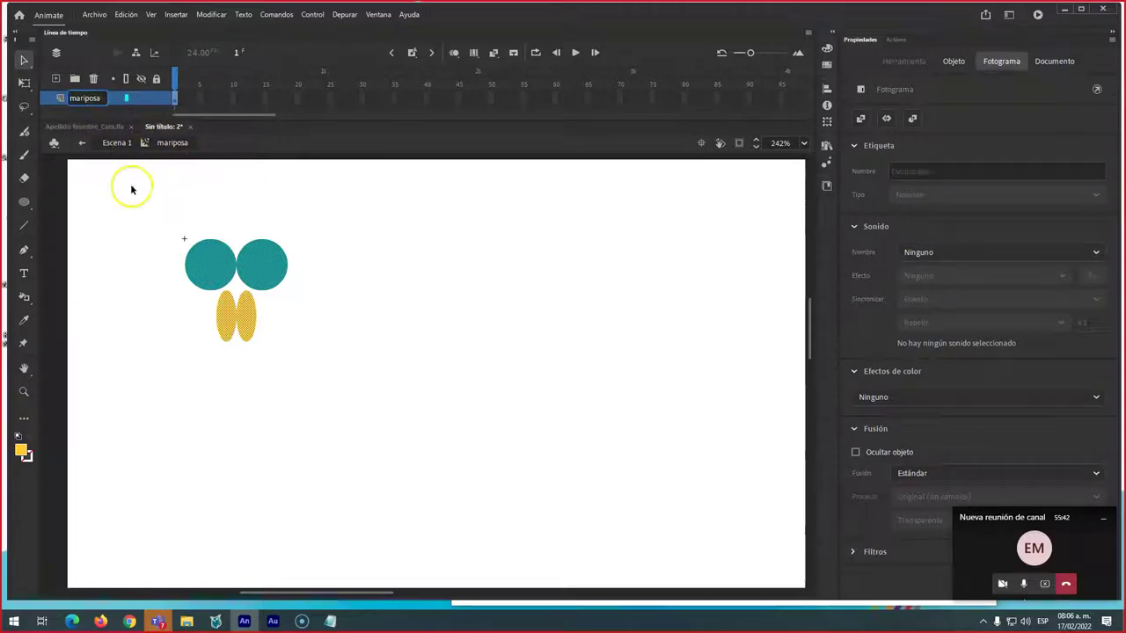
key("Return")
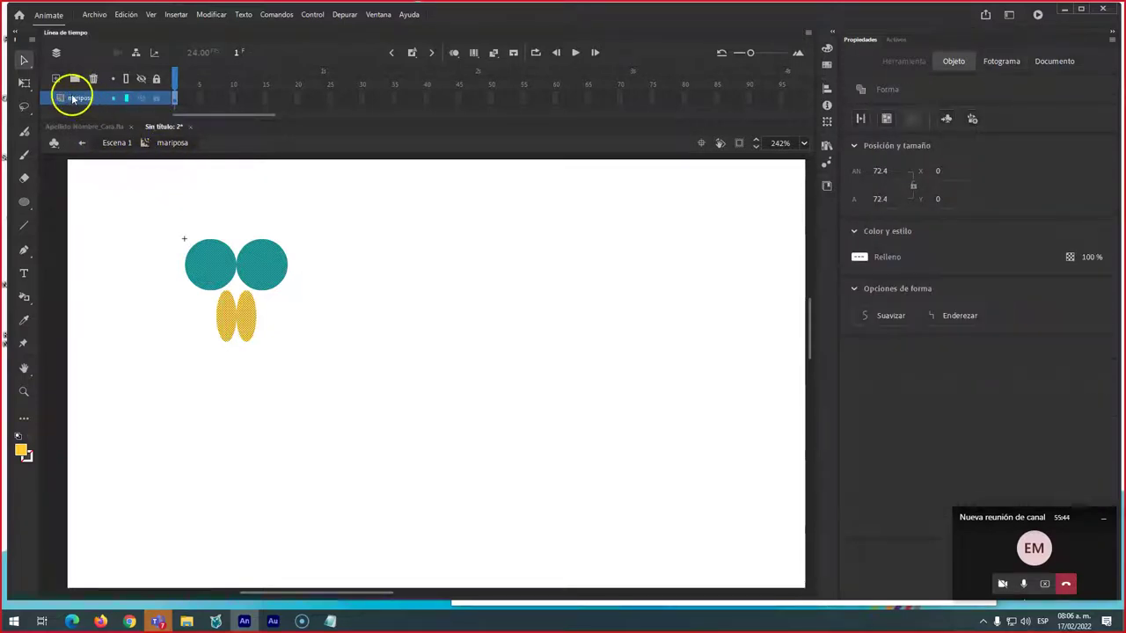
Create a classic tween on the mariposa layer, shorten it to 8 frames, and insert a keyframe at frame 8.
right_click(176, 98)
left_click(211, 101)
left_click_drag(348, 98, 228, 97)
right_click(229, 99)
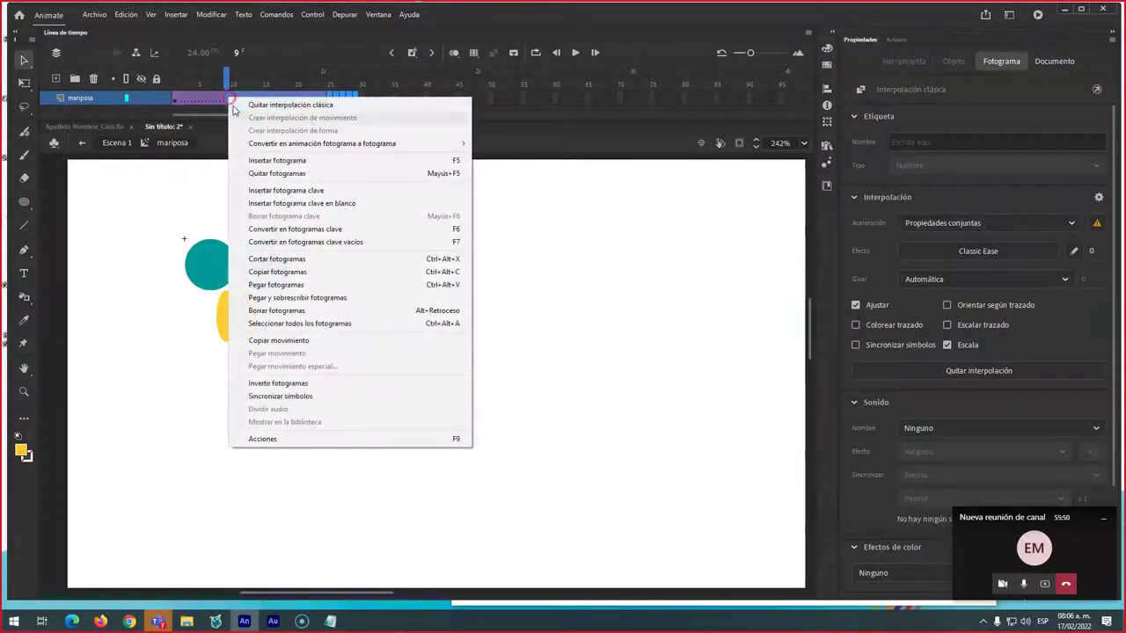
left_click(448, 175)
left_click(226, 99)
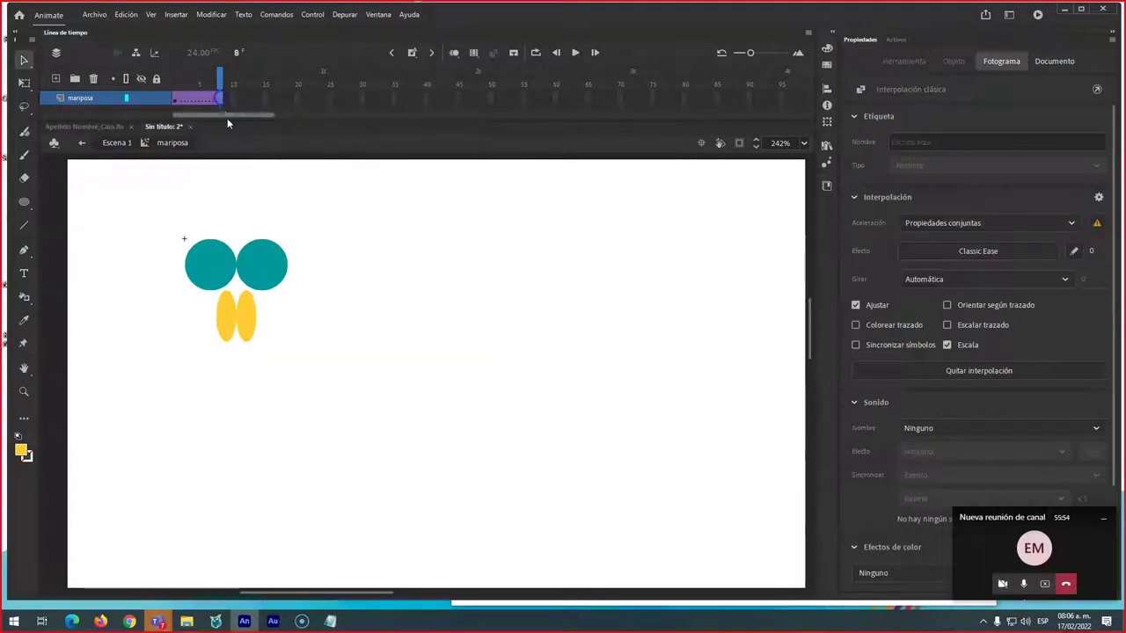
key("F6")
left_click(221, 72)
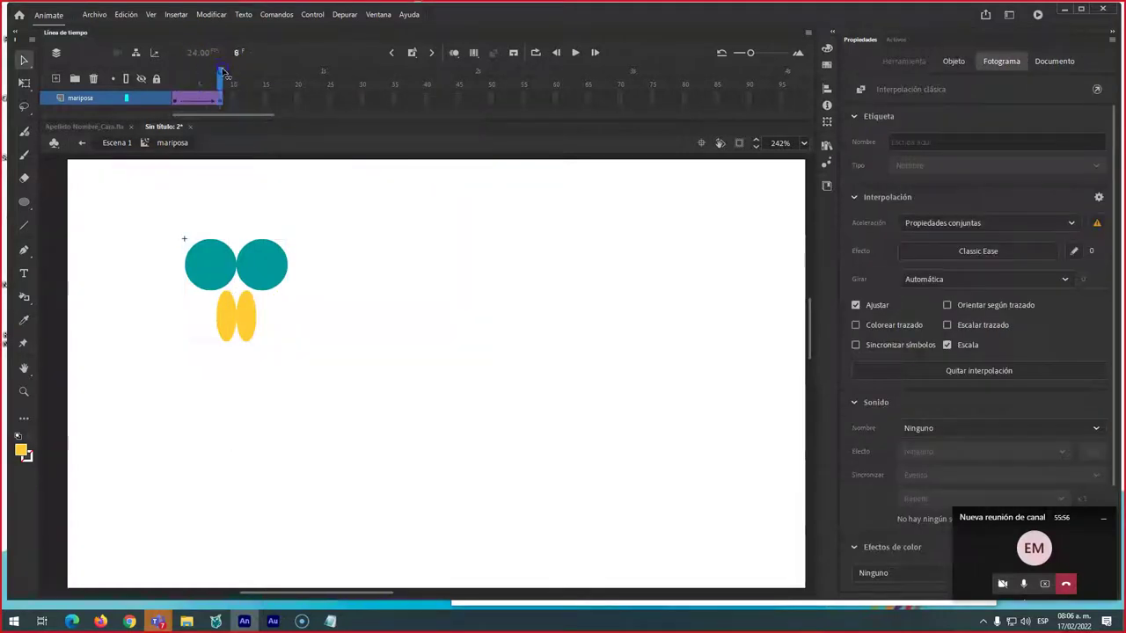
Insert a keyframe at frame 4 of the mariposa layer and set the tween's easing effect to Quad Ease-In-Out.
left_click(199, 81)
left_click(198, 102)
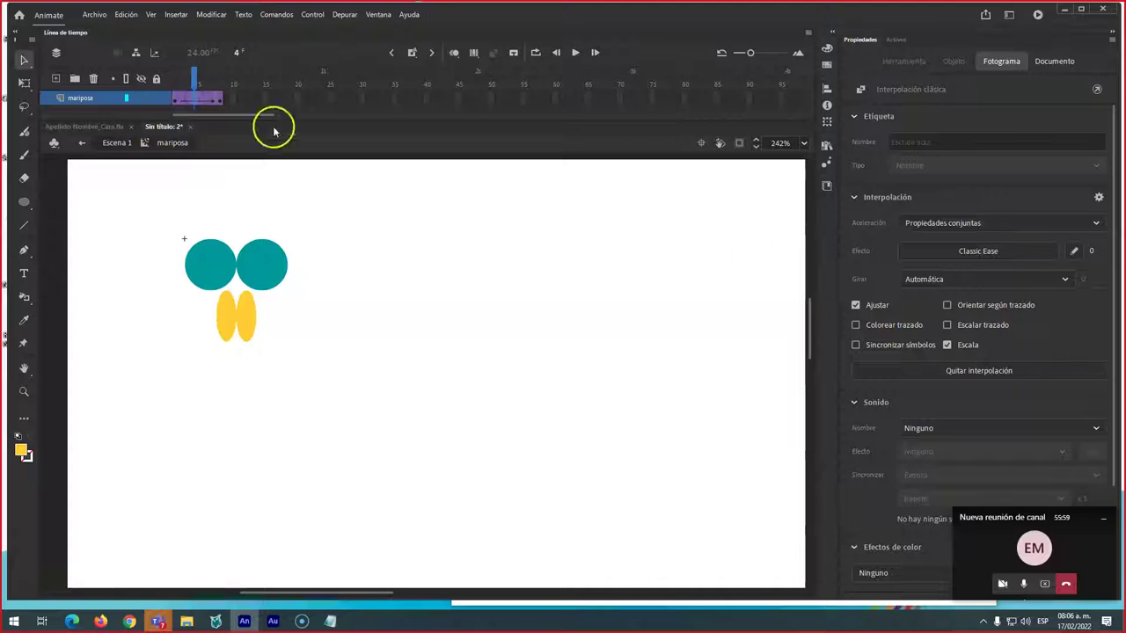
left_click(989, 252)
left_click(746, 354)
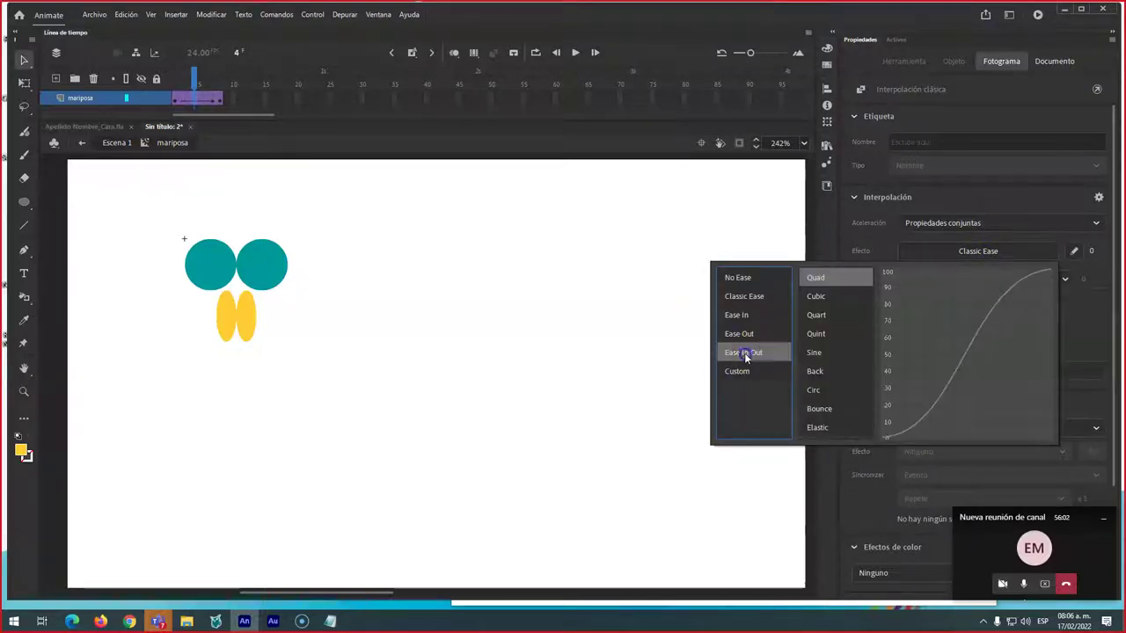
double_click(816, 278)
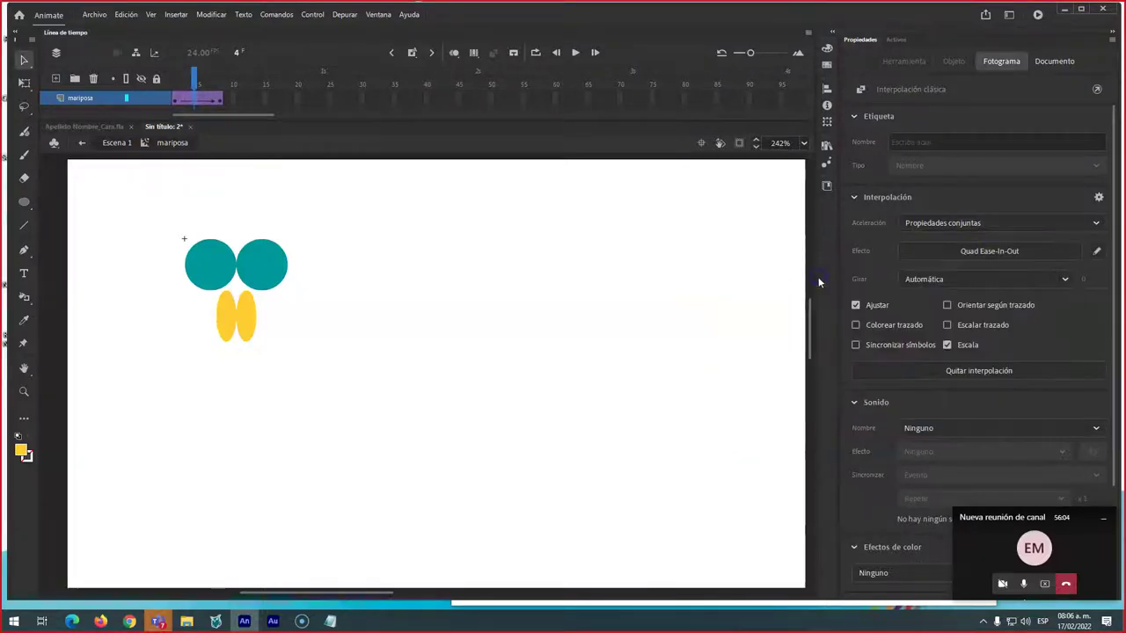
Narrow the butterfly at frame 4 to about 13.7 px wide with Free Transform and test the movie to check the flapping.
left_click(196, 104)
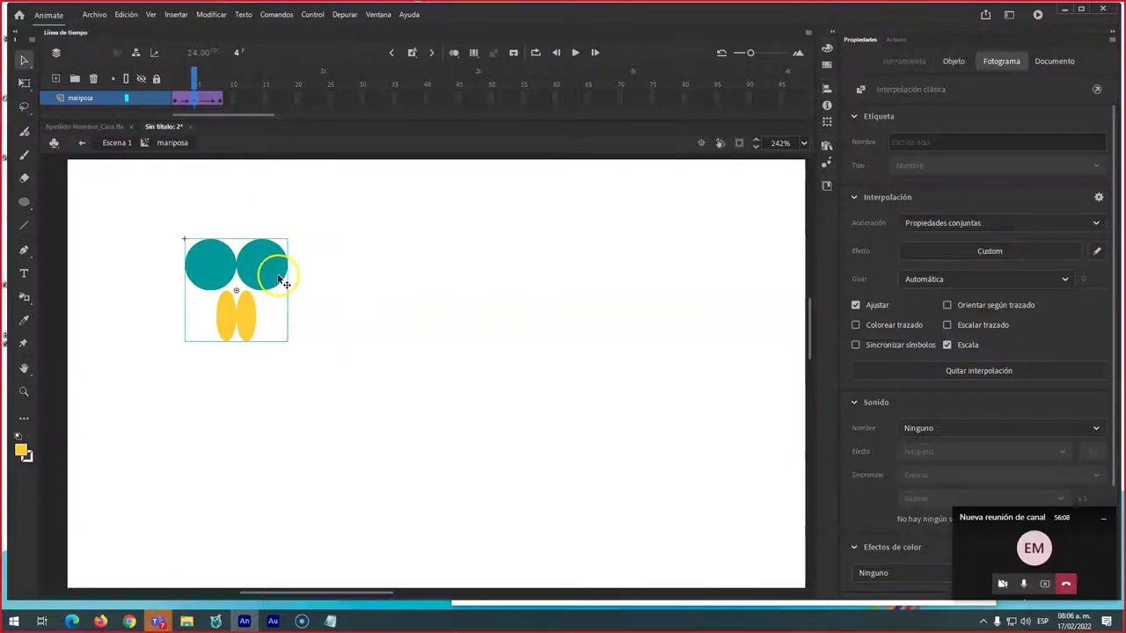
key("q")
left_click_drag(288, 290, 246, 293)
key("ctrl+Return")
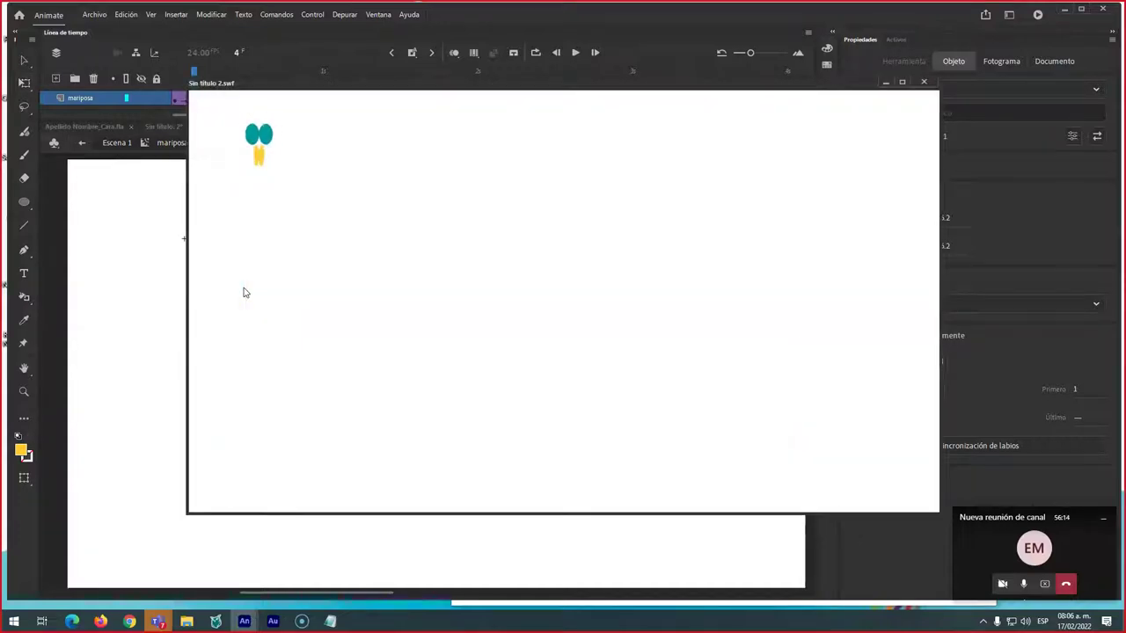
left_click(924, 83)
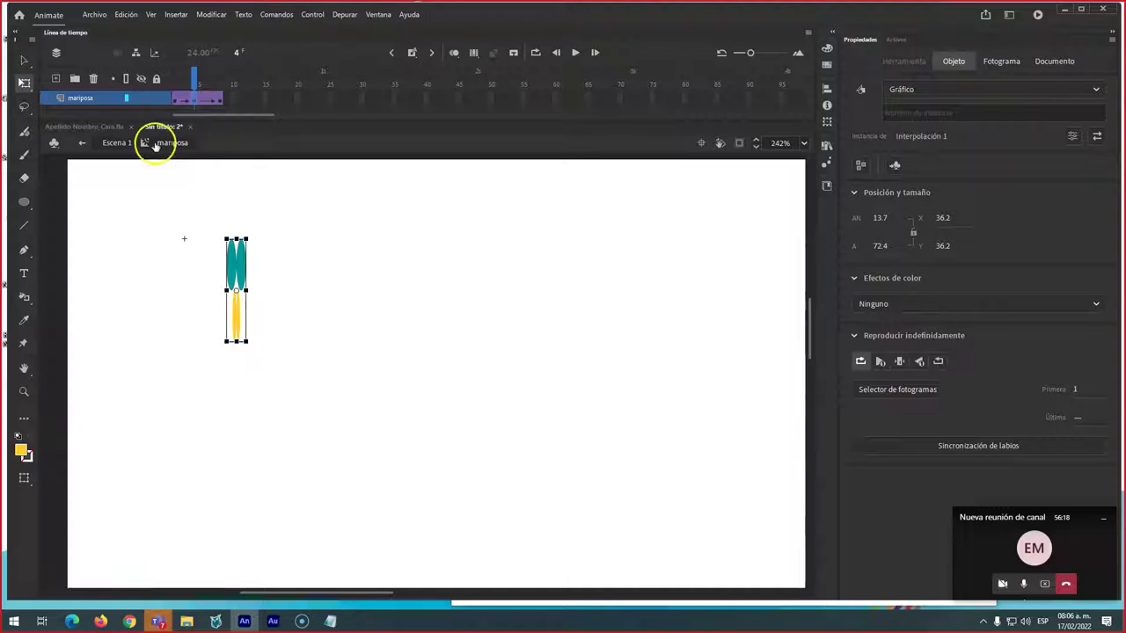
Move the playhead back to the first frame and leave the symbol for Escena 1.
left_click_drag(194, 82, 152, 92)
left_click(117, 143)
left_click(83, 97)
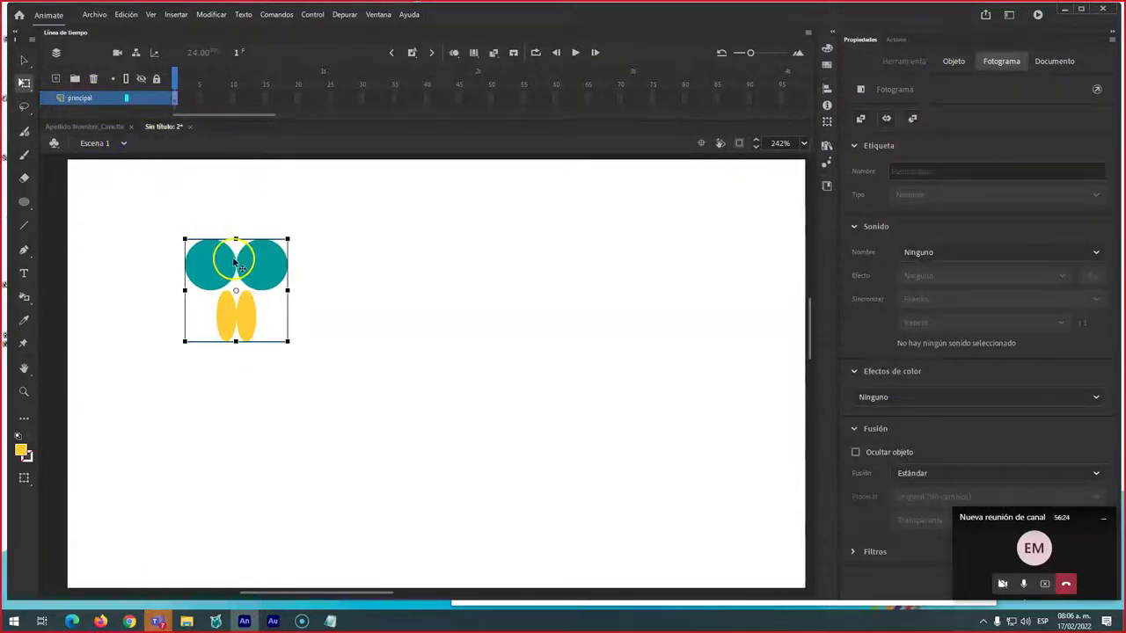
Reopen the mariposa symbol to compare its timeline with the main one, and return to Escena 1 with the Selection tool.
left_click(185, 103)
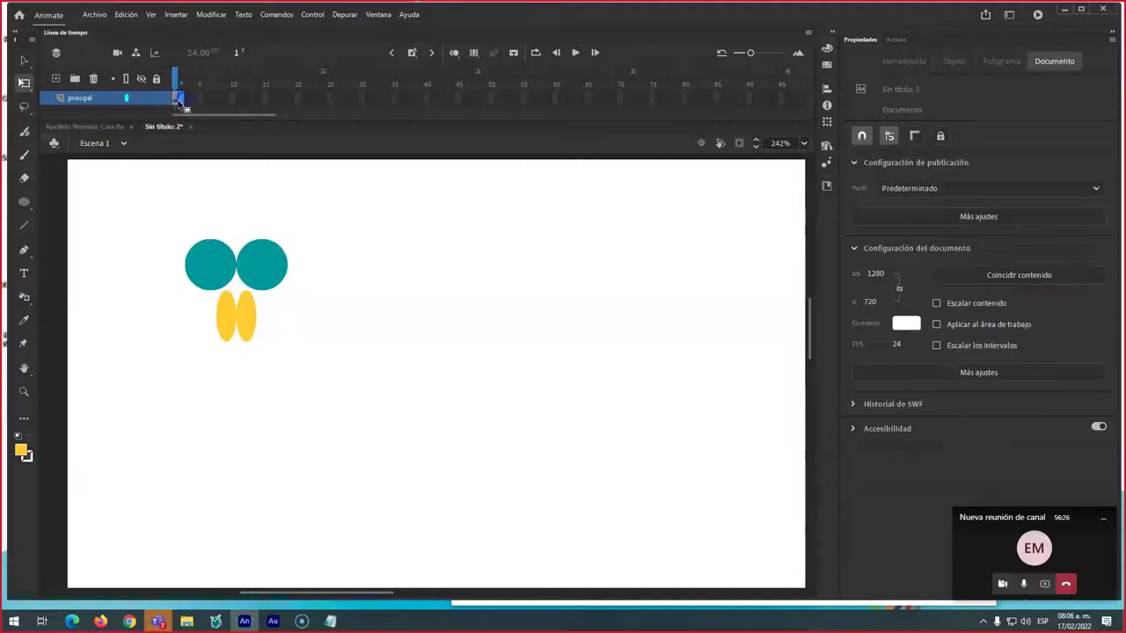
left_click(211, 273)
double_click(211, 272)
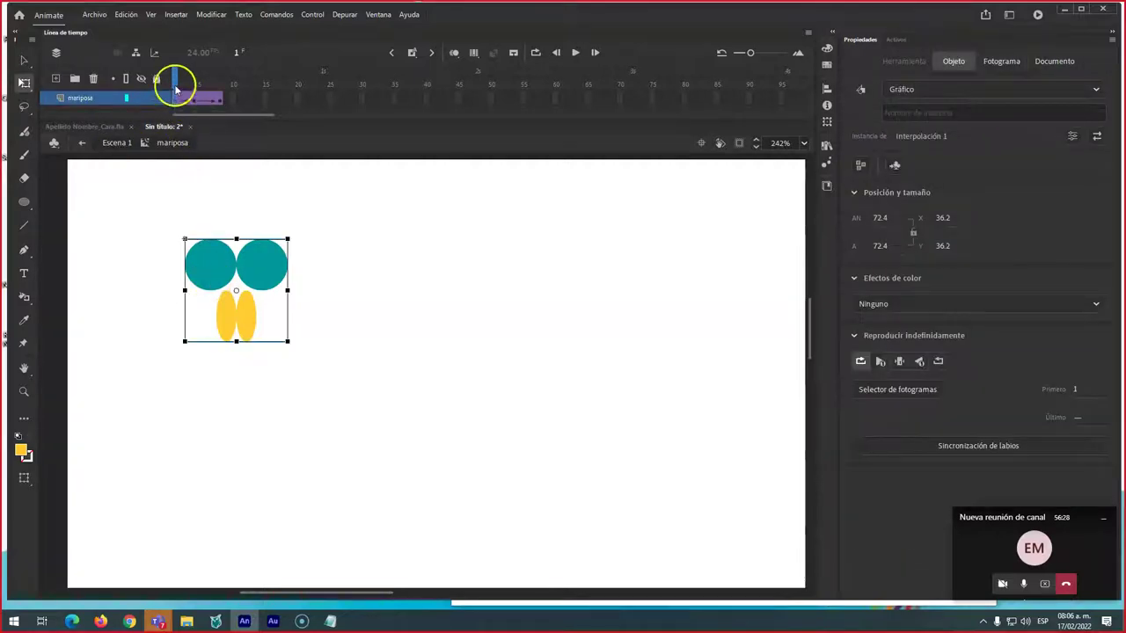
left_click(126, 144)
left_click(24, 60)
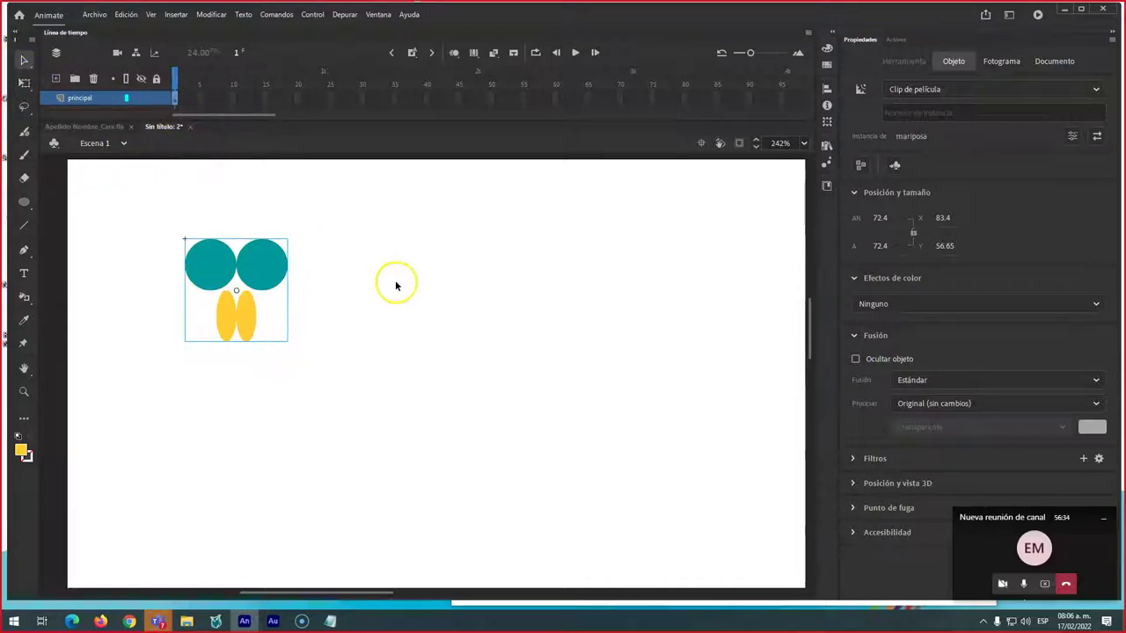
Create a classic tween from the first frame of the principal layer.
scroll(399, 273, "down", 4)
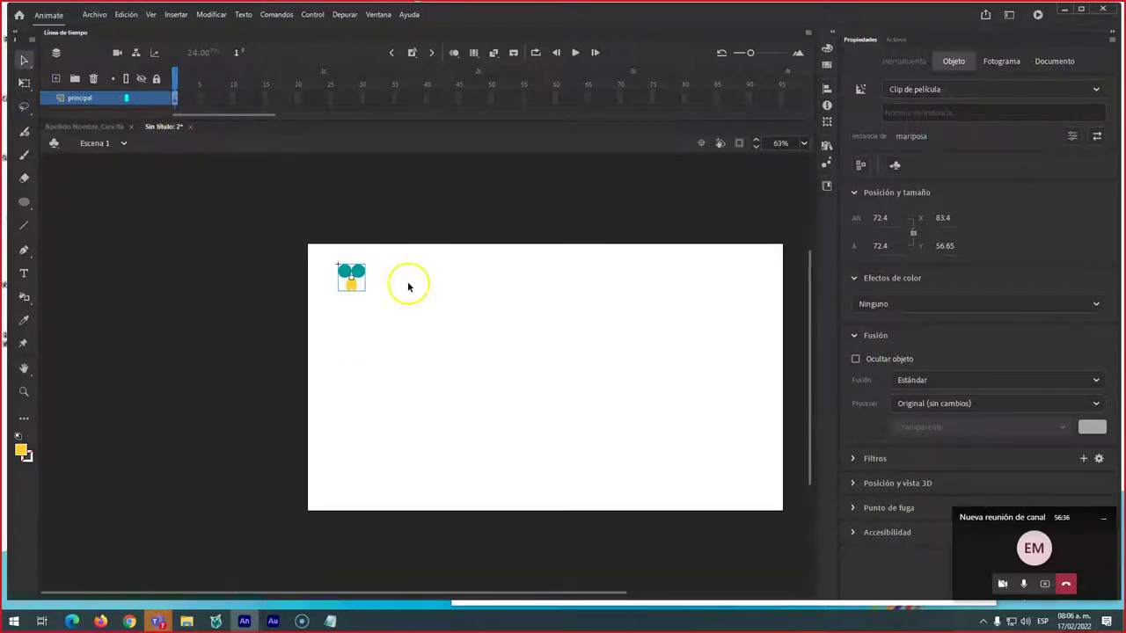
left_click_drag(316, 280, 296, 280)
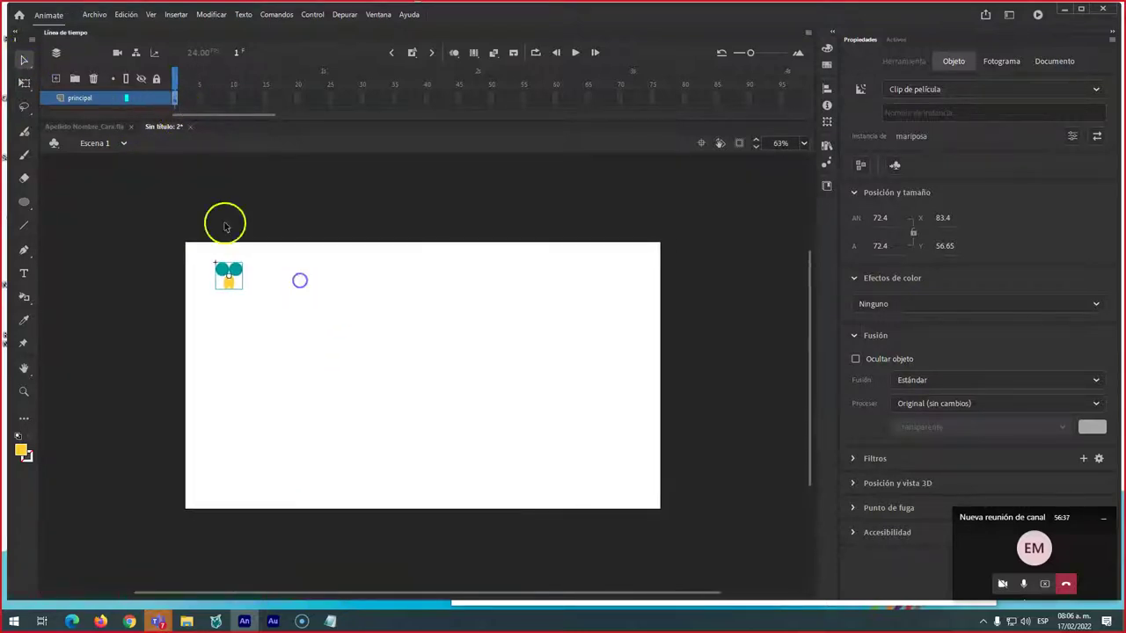
right_click(175, 103)
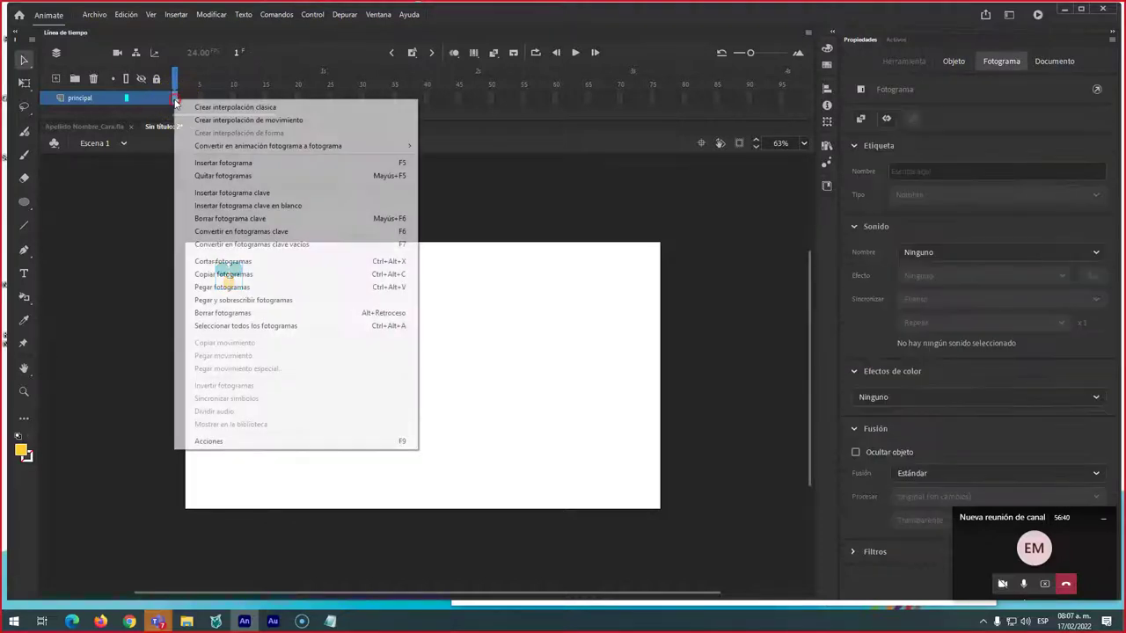
left_click(202, 109)
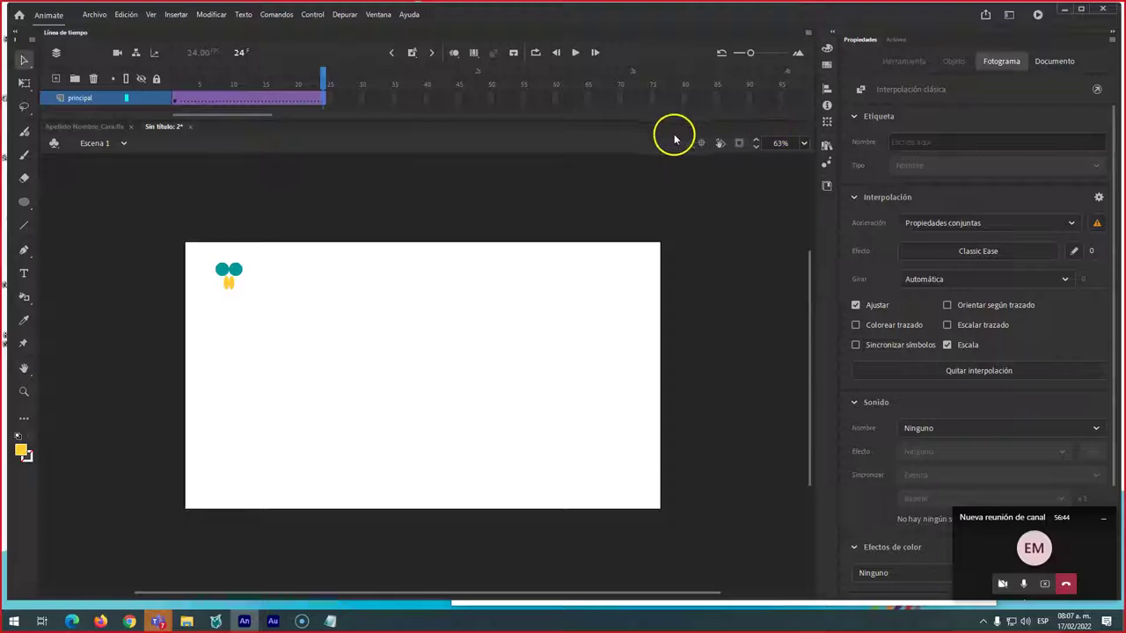
Extend the principal tween with a keyframe at frame 144, move the butterfly down to about Y 135.55 there, and scrub through the motion.
left_click_drag(750, 53, 742, 54)
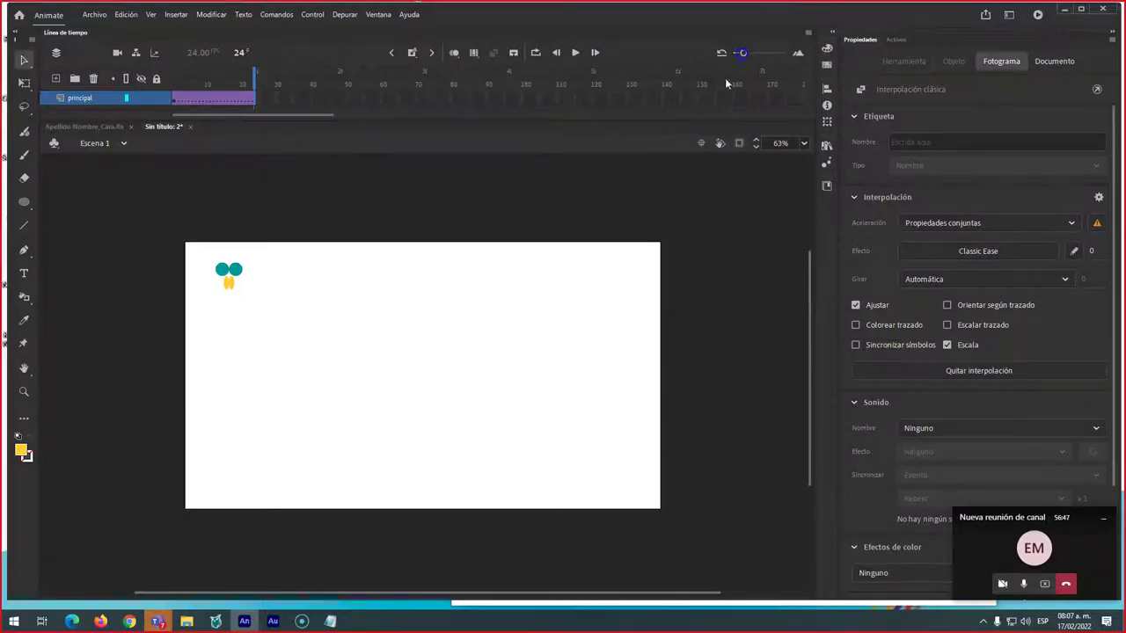
left_click(678, 101)
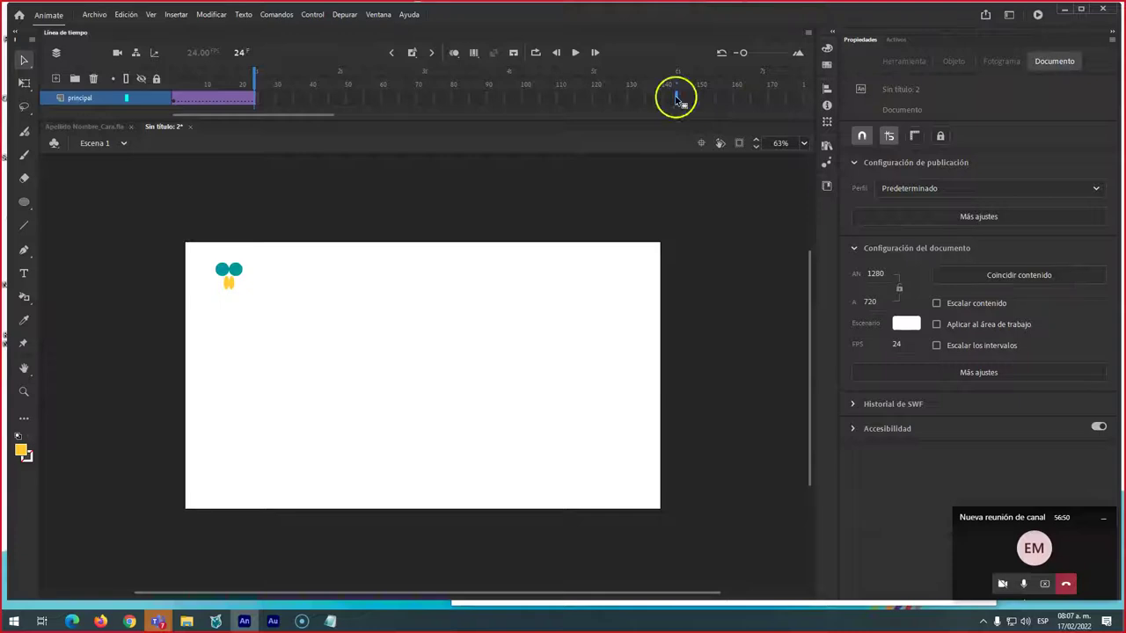
key("F6")
left_click_drag(238, 276, 243, 306)
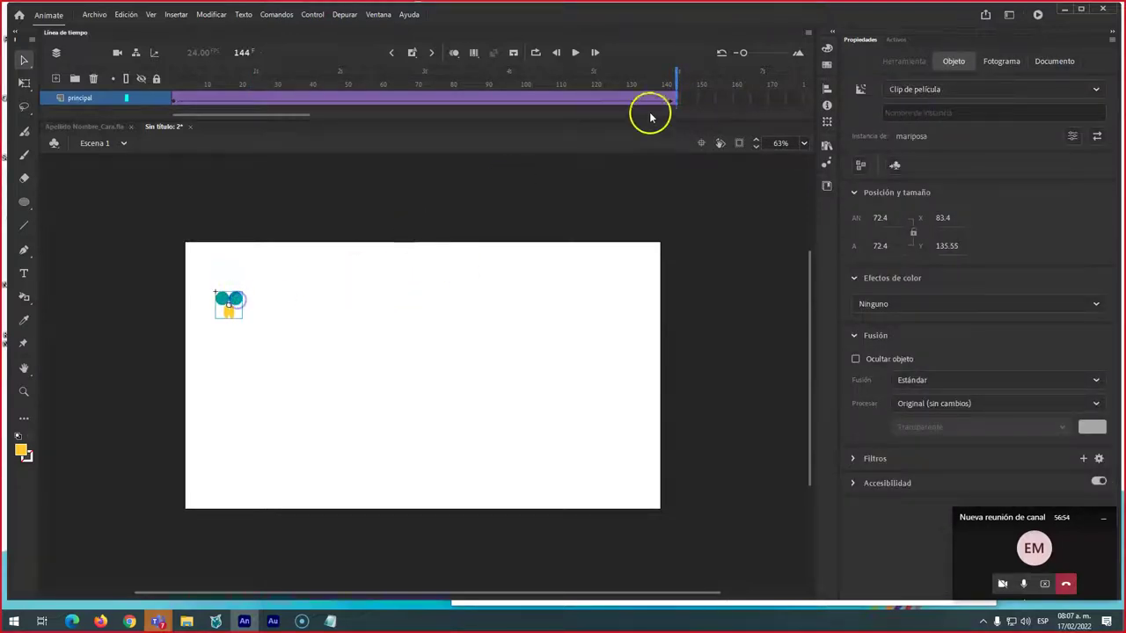
left_click_drag(674, 78, 300, 82)
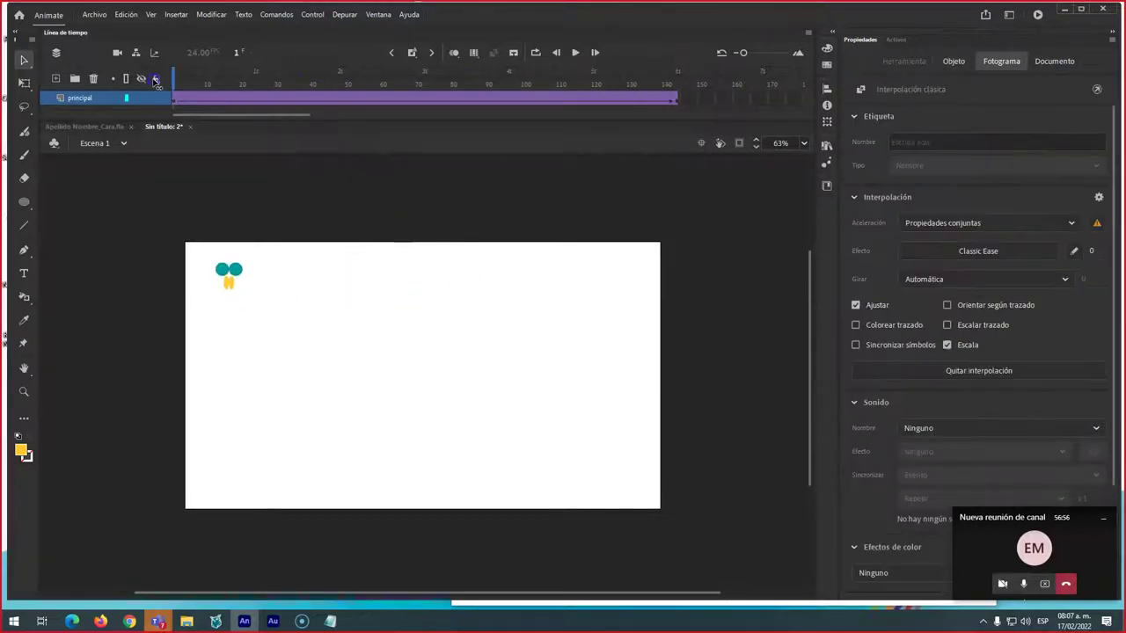
left_click(91, 96)
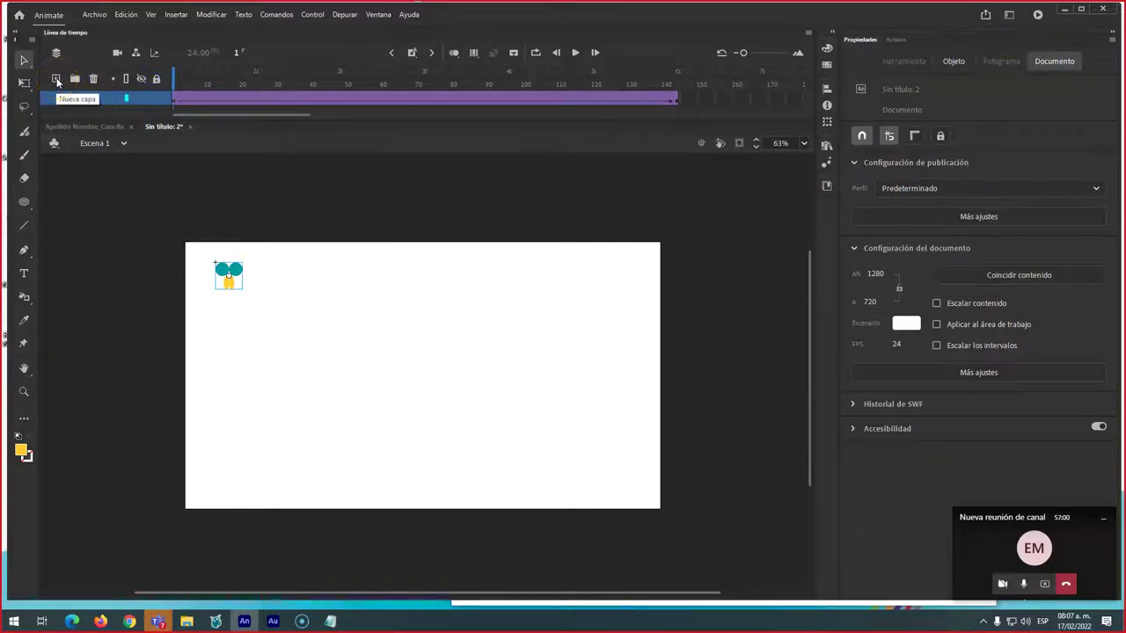
left_click(56, 80)
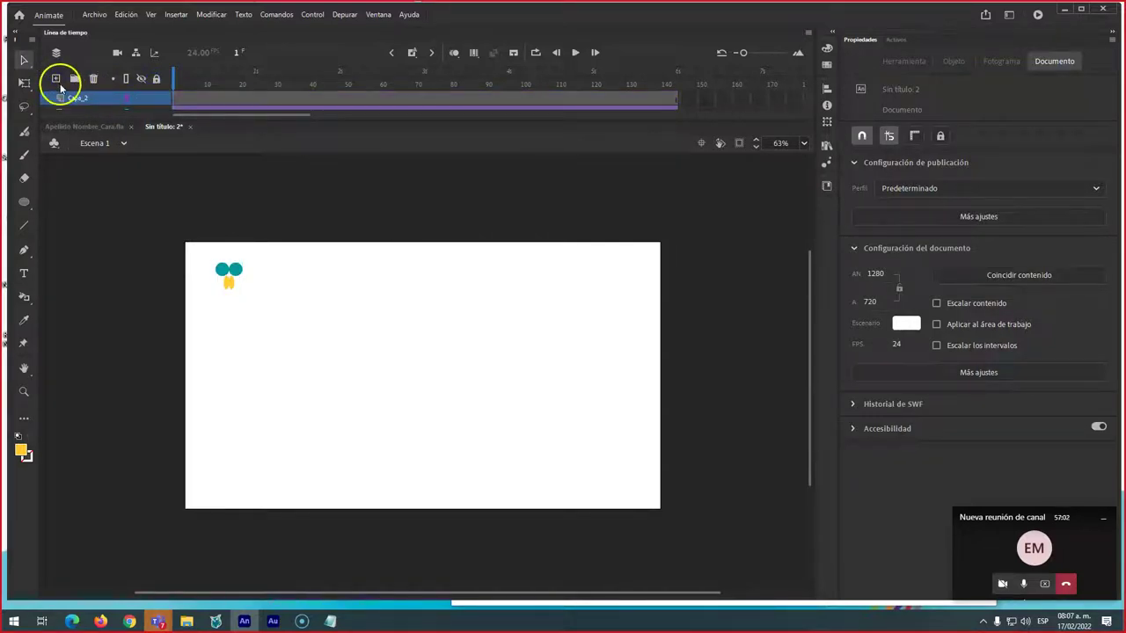
double_click(66, 96)
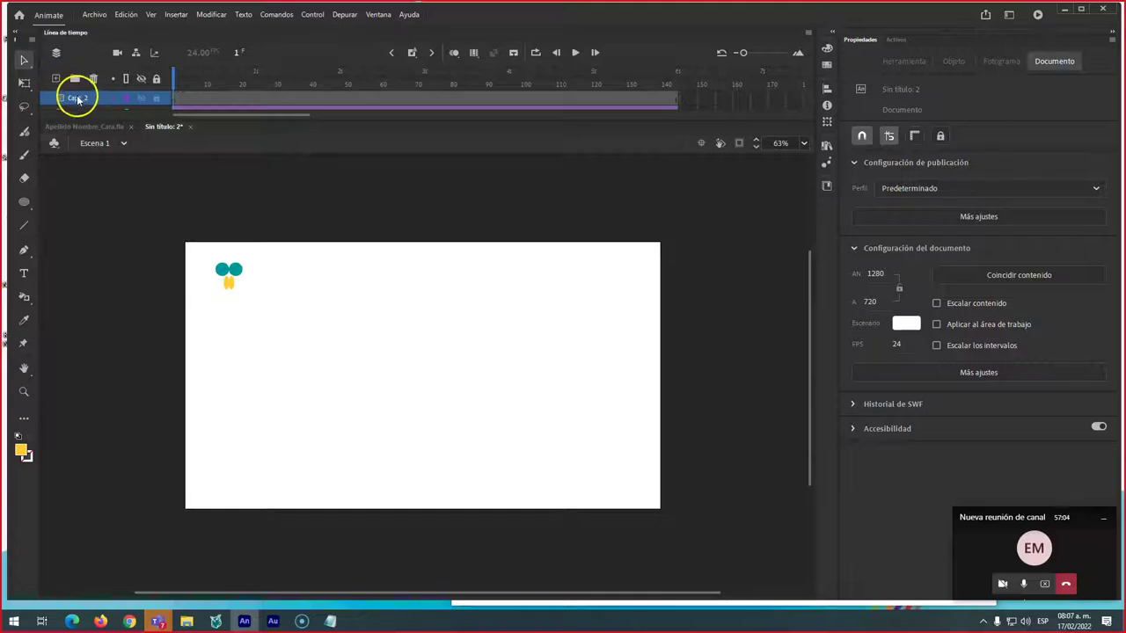
key("ctrl+z")
Add a classic motion guide to the principal layer and enlarge the timeline so both layers show.
right_click(80, 100)
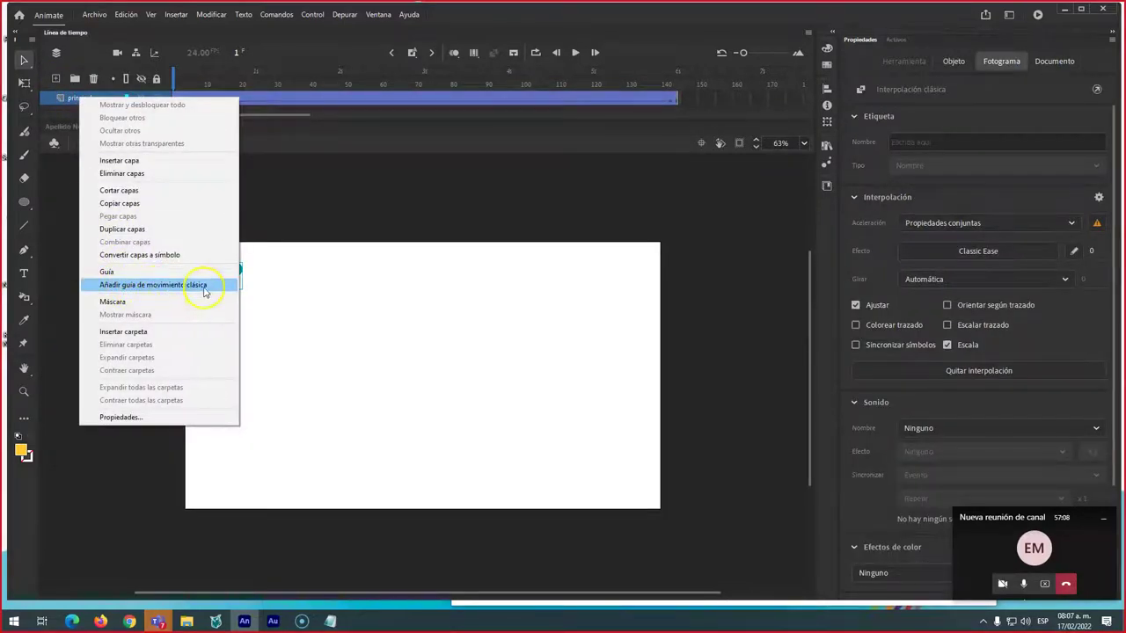
left_click(71, 201)
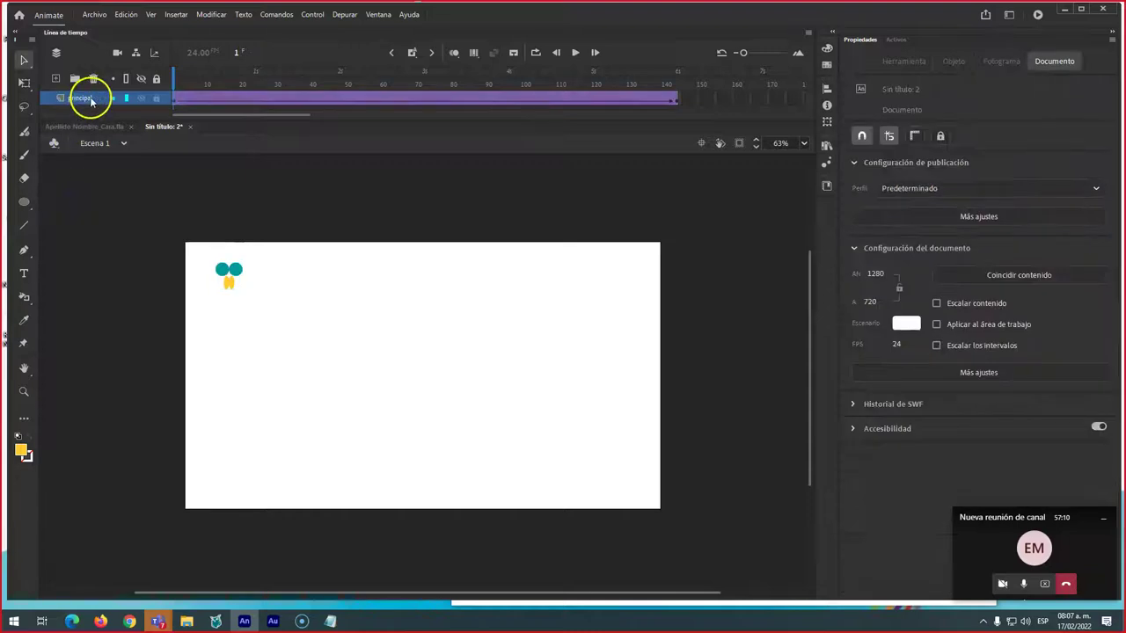
right_click(87, 102)
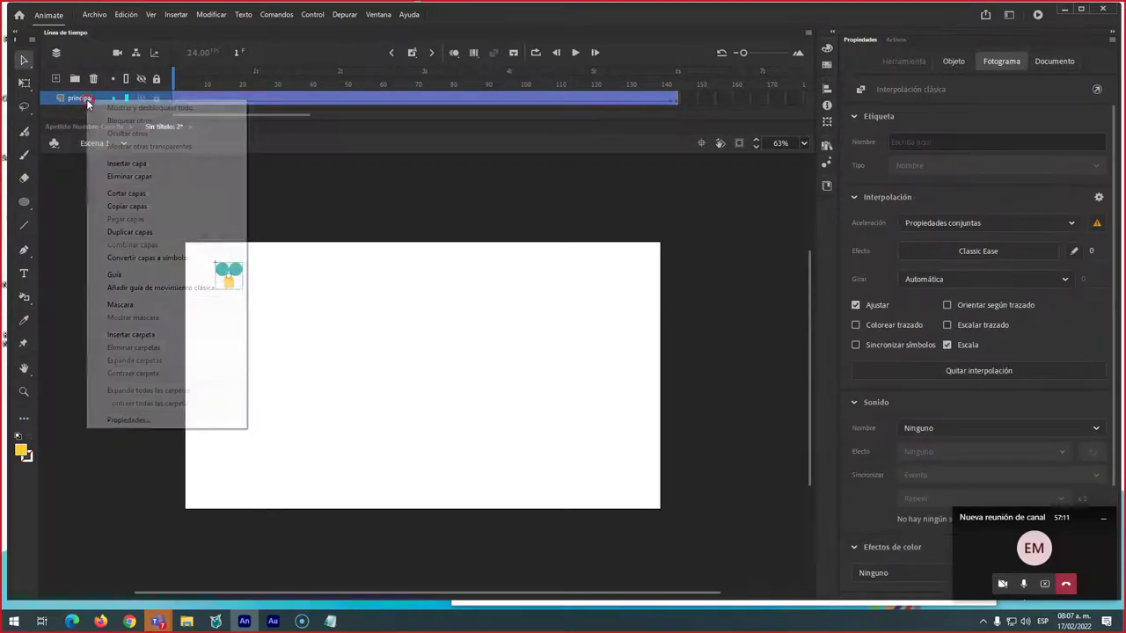
left_click(125, 295)
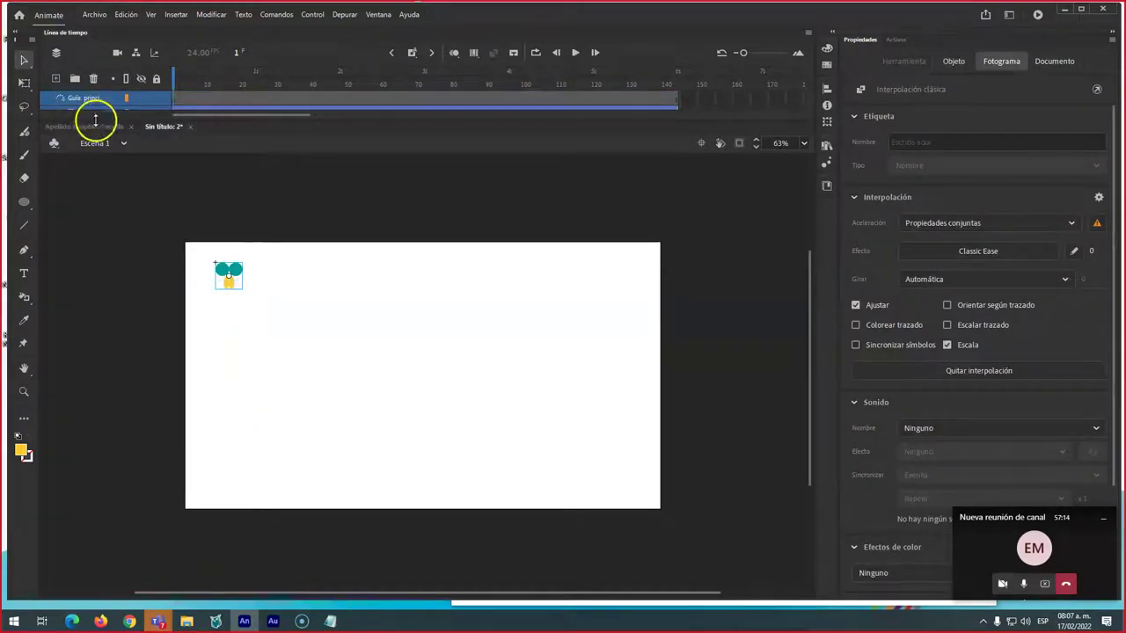
left_click_drag(97, 123, 133, 166)
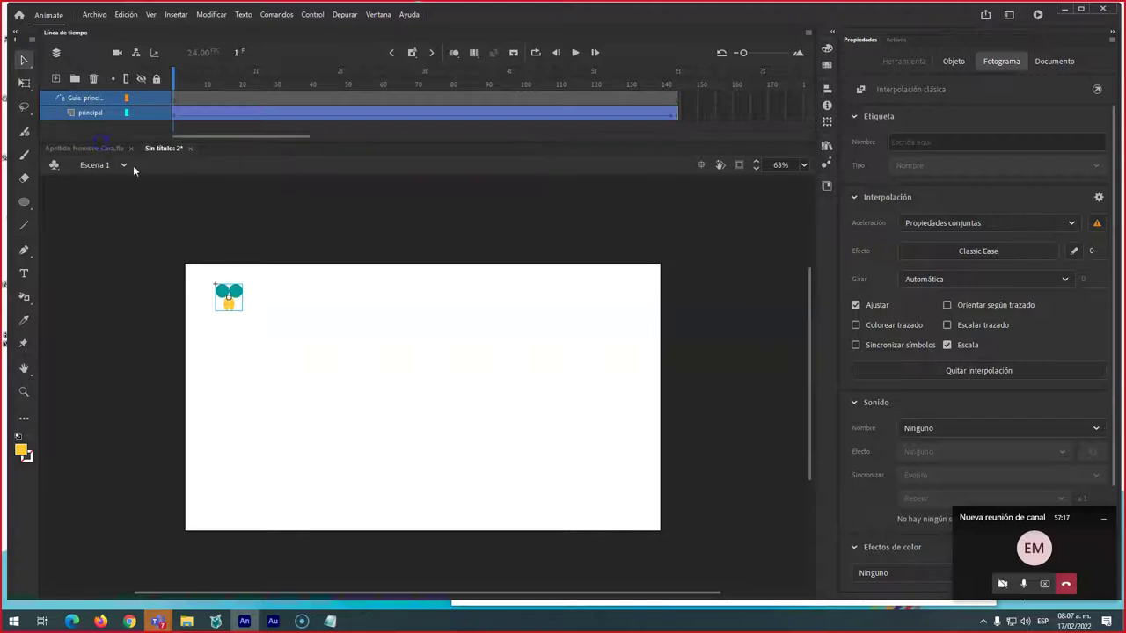
Draw a smooth, winding, nearly closed loop on the guide layer with the Pen tool, starting at the butterfly and ending just below it.
left_click(25, 251)
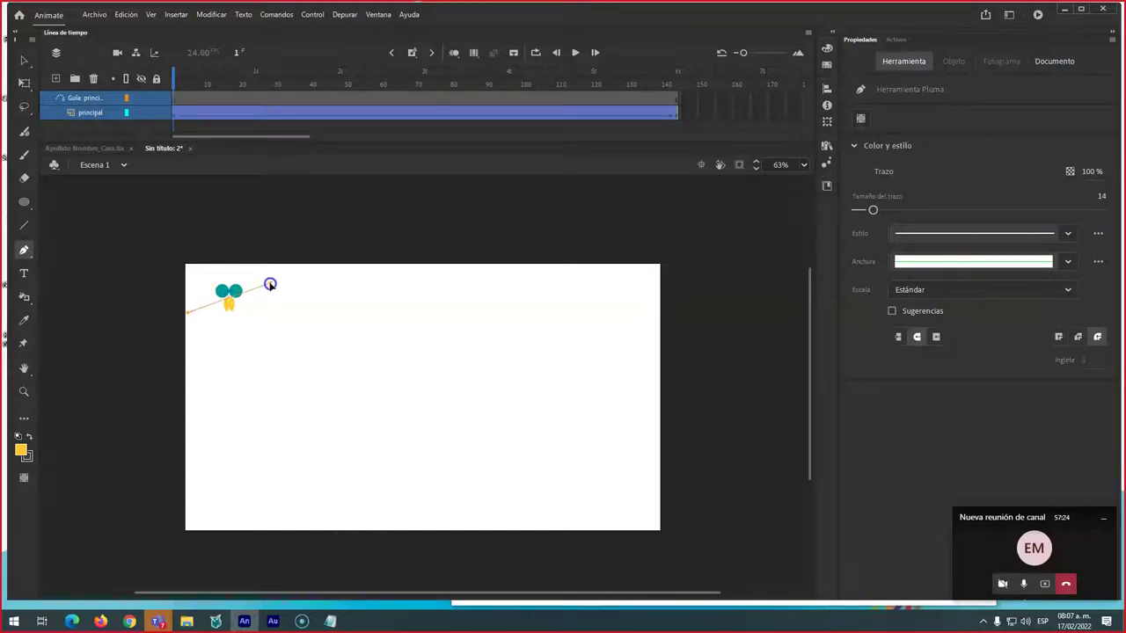
left_click(271, 282)
left_click_drag(450, 315, 498, 336)
left_click_drag(573, 368, 624, 369)
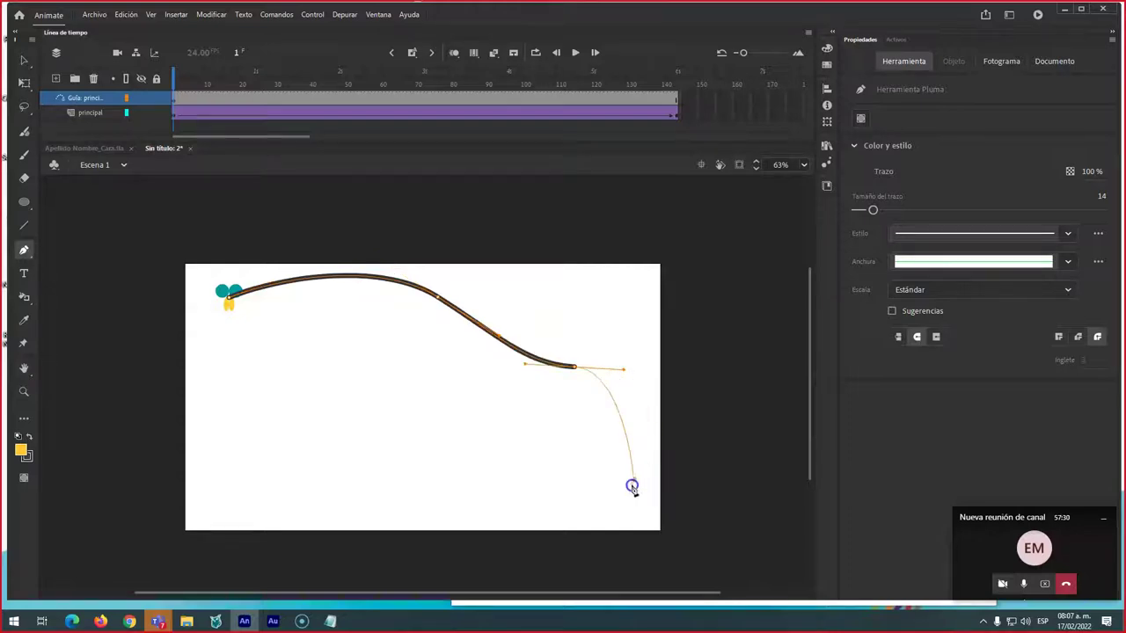
left_click_drag(612, 504, 597, 534)
left_click_drag(434, 512, 407, 490)
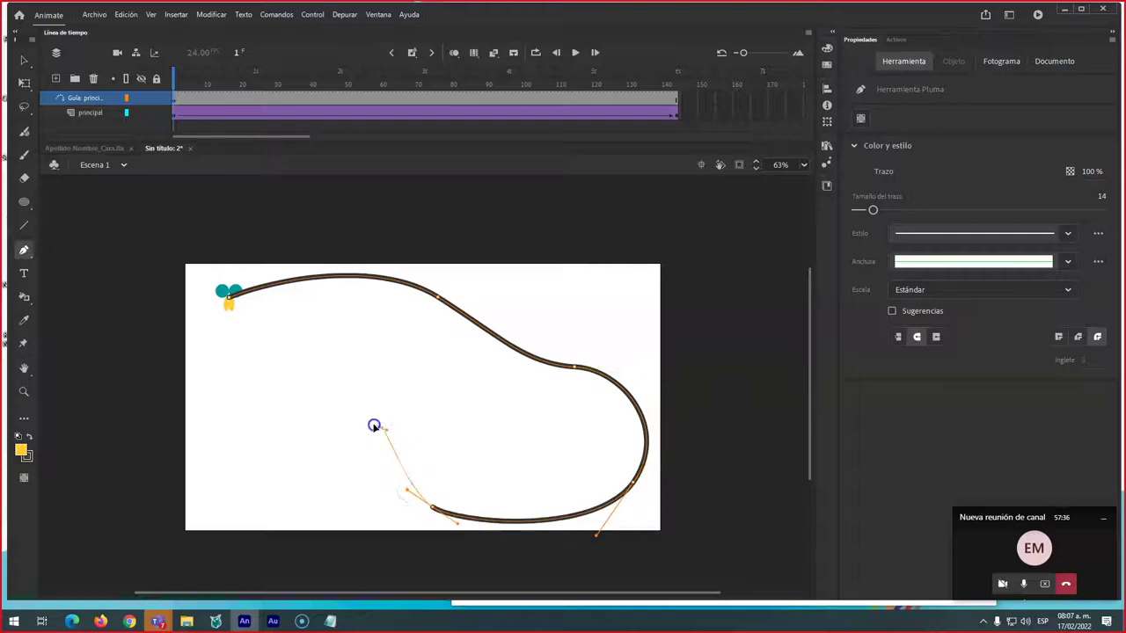
left_click_drag(347, 413, 347, 412)
left_click_drag(287, 457, 237, 449)
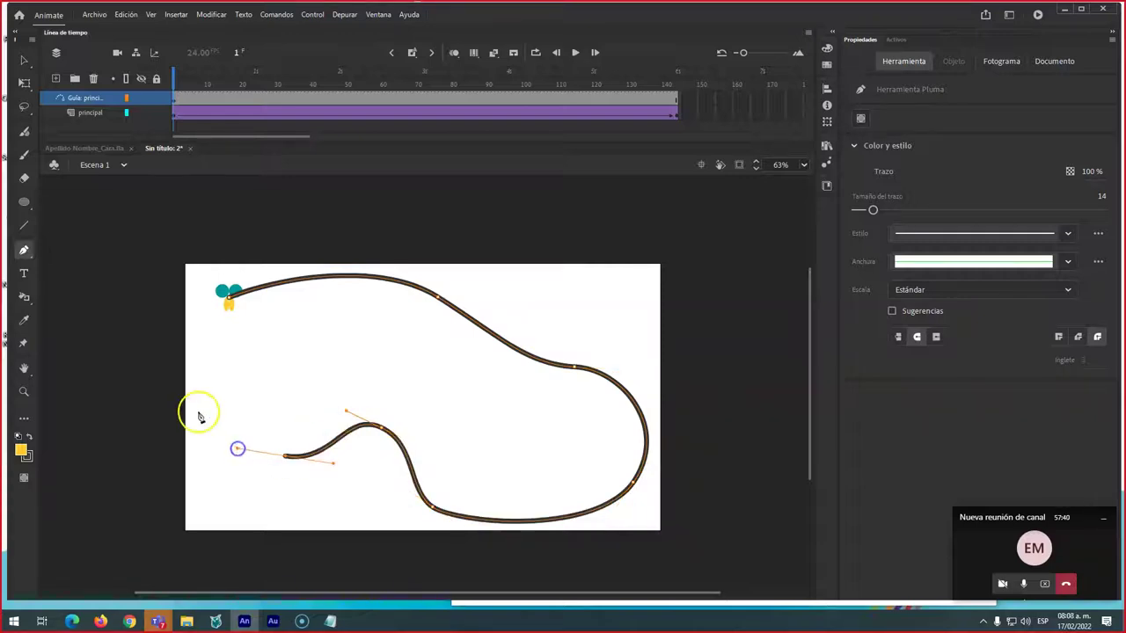
left_click_drag(190, 371, 198, 339)
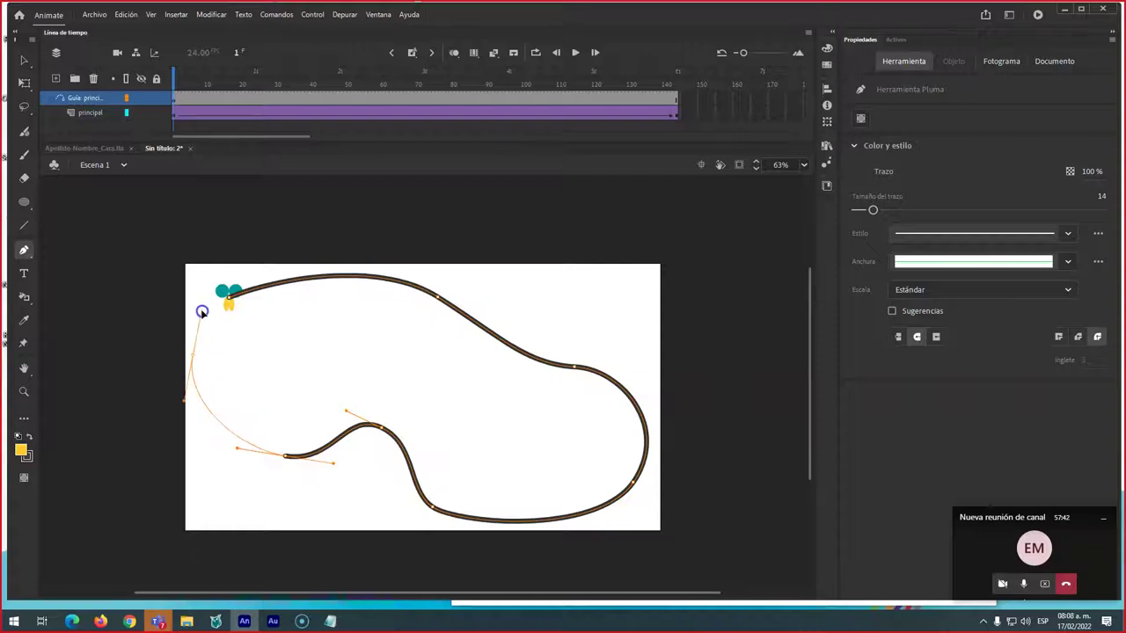
left_click(231, 299)
left_click_drag(204, 300, 234, 354)
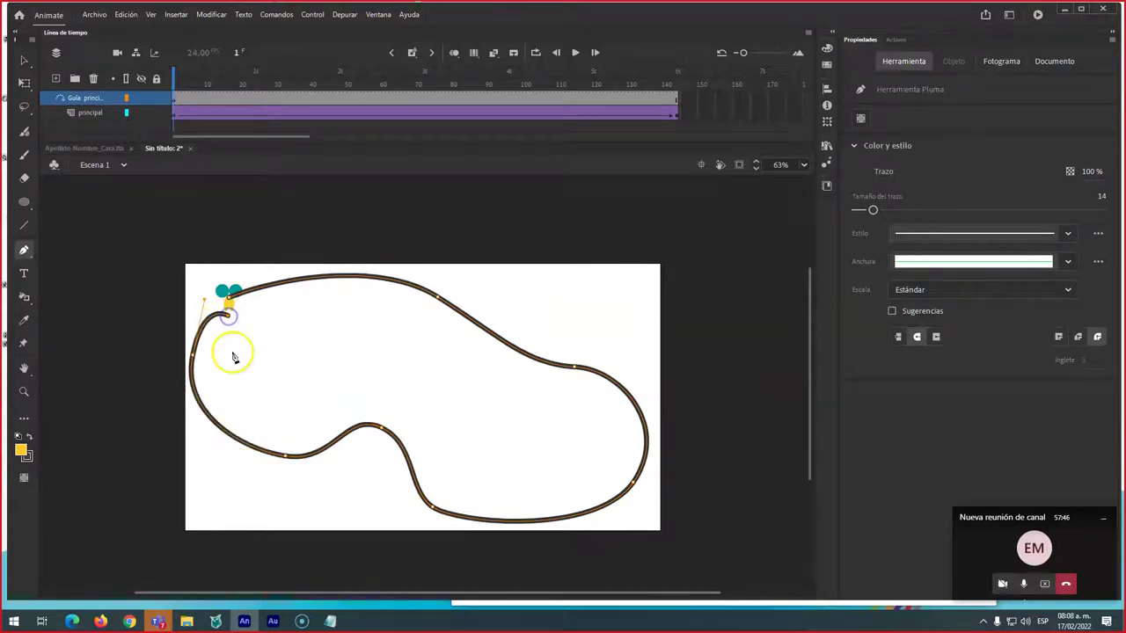
Reshape the last stretch of the guide path near the butterfly with the Subselection tool, and return to the Selection tool.
left_click(24, 60)
left_click(26, 60)
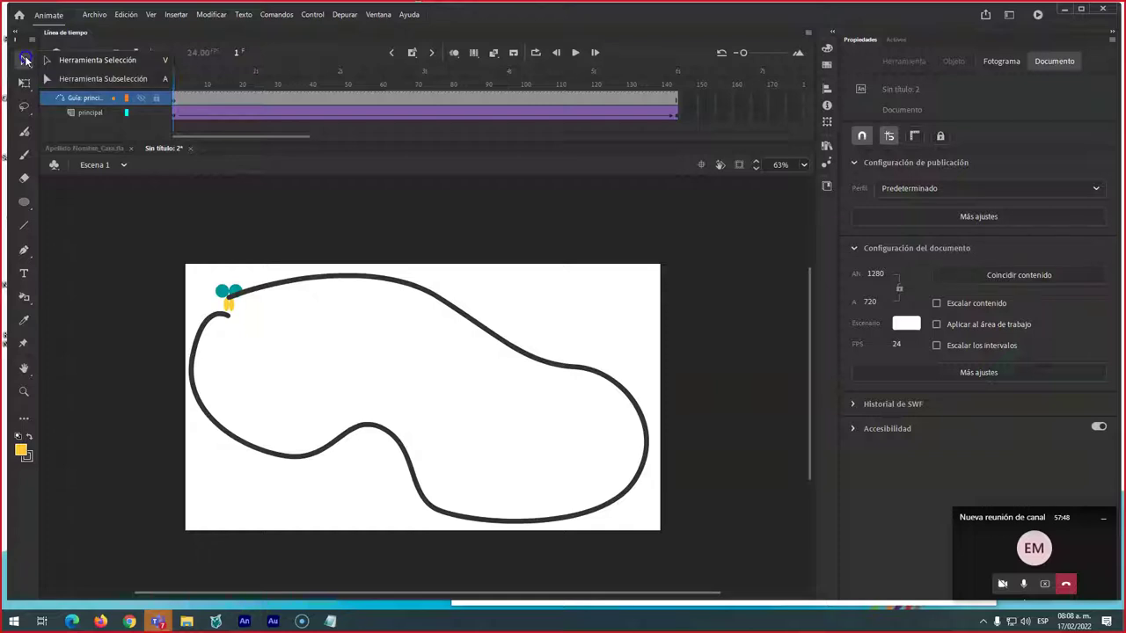
left_click(57, 80)
left_click(228, 319)
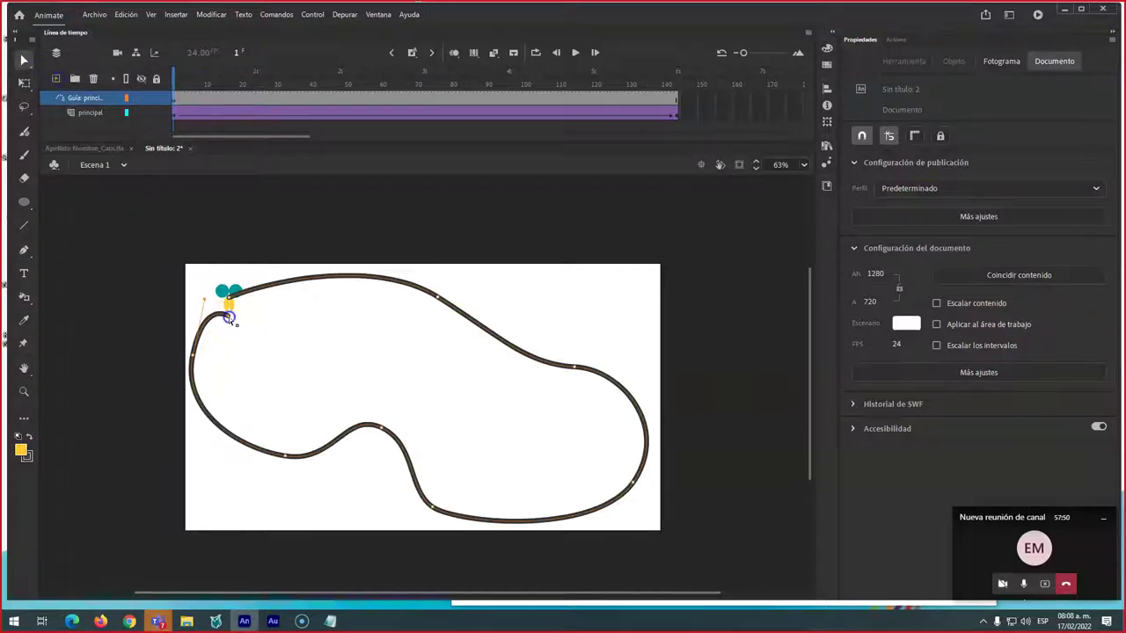
left_click_drag(199, 308, 233, 310)
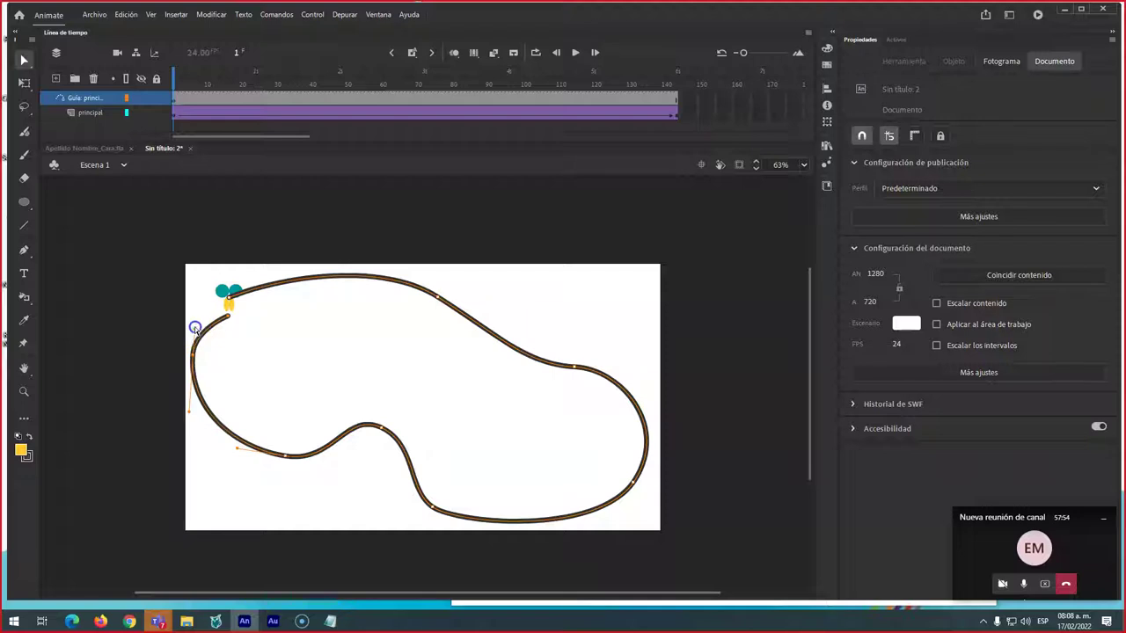
left_click(195, 354)
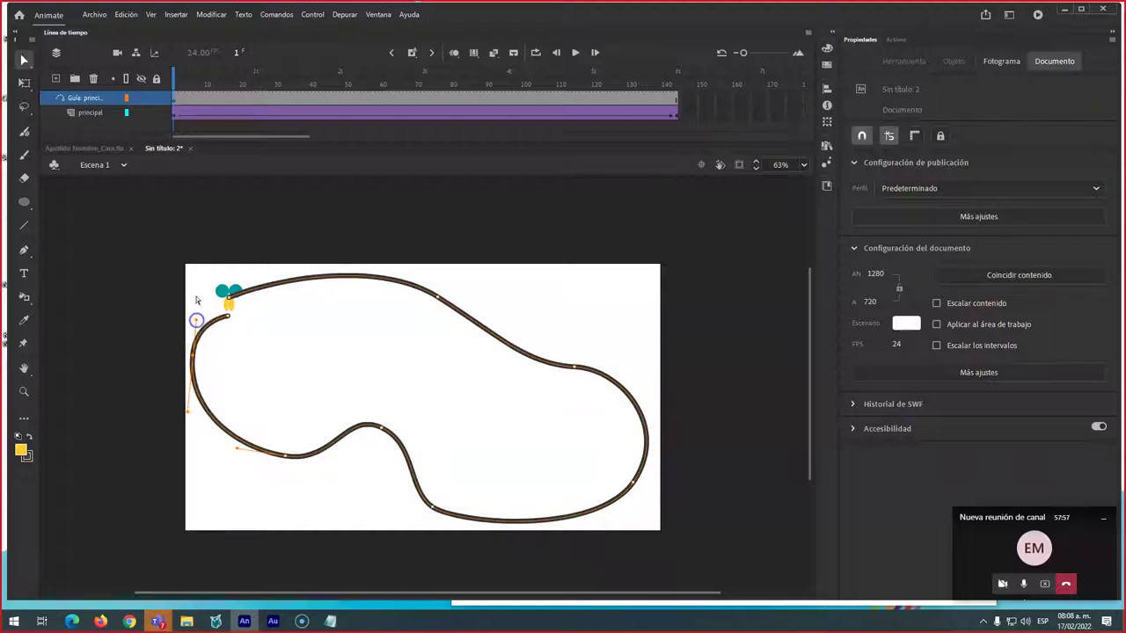
left_click(25, 60)
left_click(140, 61)
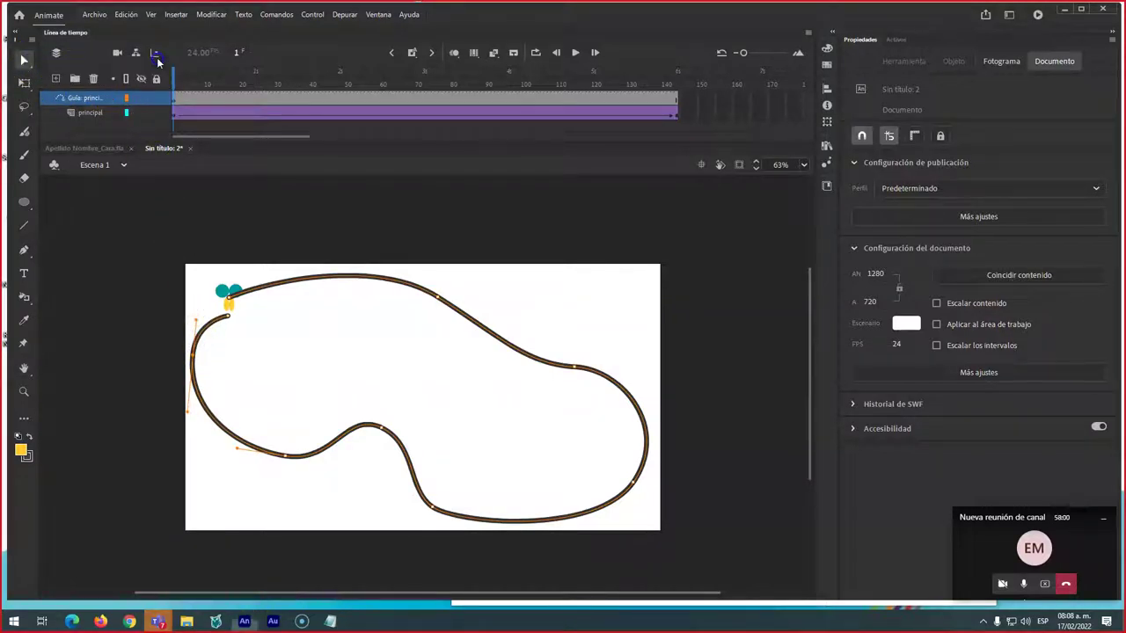
Check the butterfly at the end keyframe on frame 144 and scrub back to see whether it follows the guide.
left_click(675, 115)
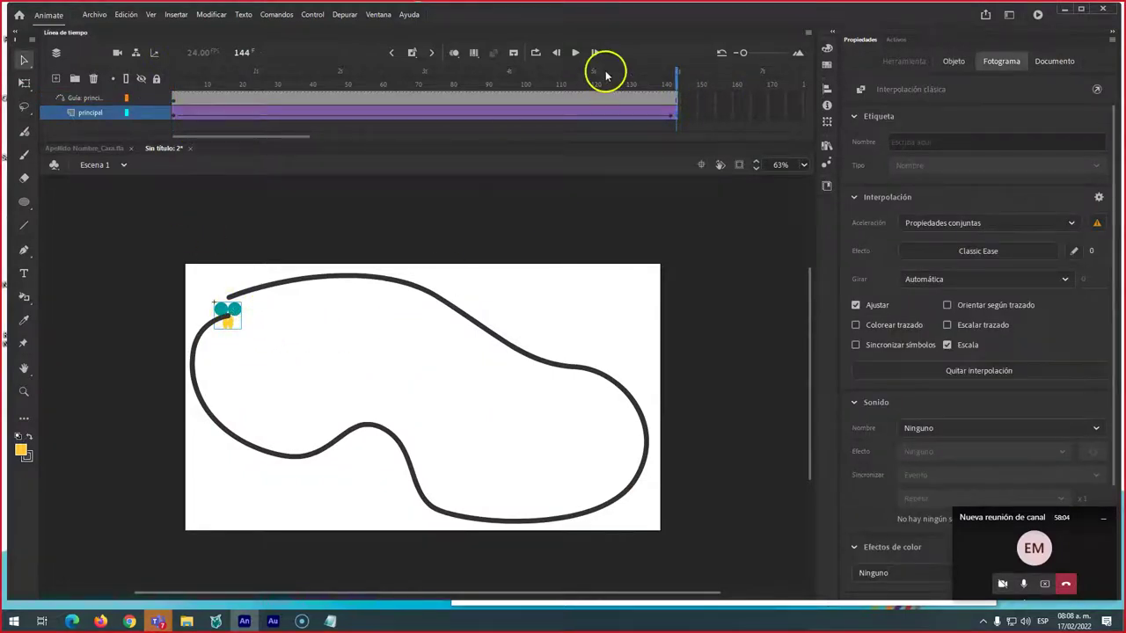
left_click_drag(678, 76, 603, 137)
left_click(360, 132)
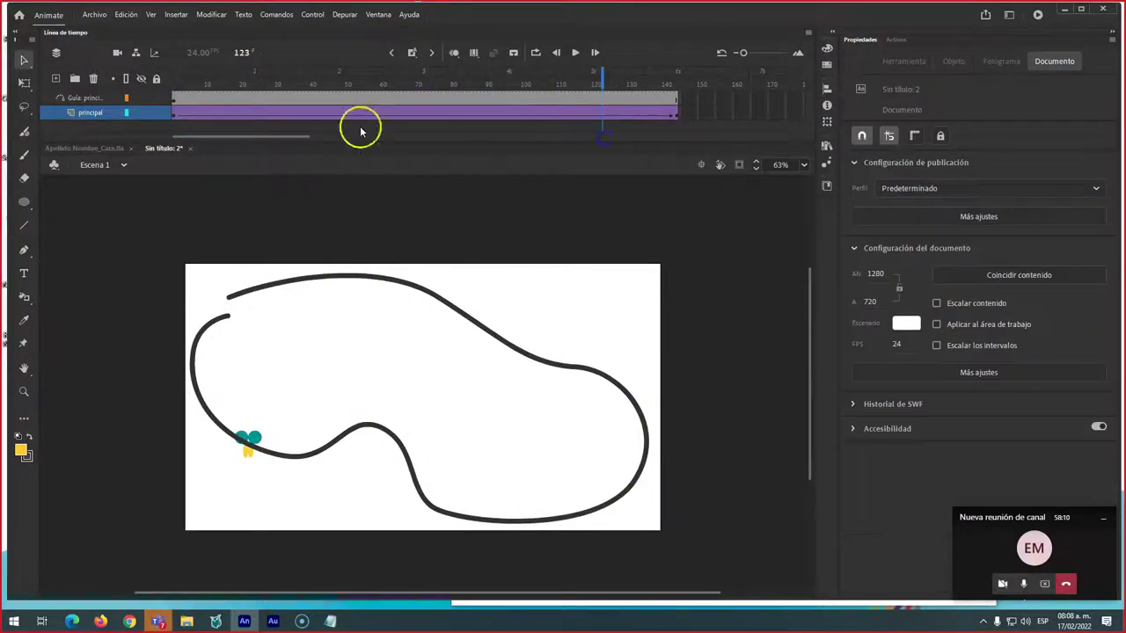
With the guide layer hidden, set the principal tween's easing to Cubic Ease-In-Out and test the movie.
left_click(141, 98)
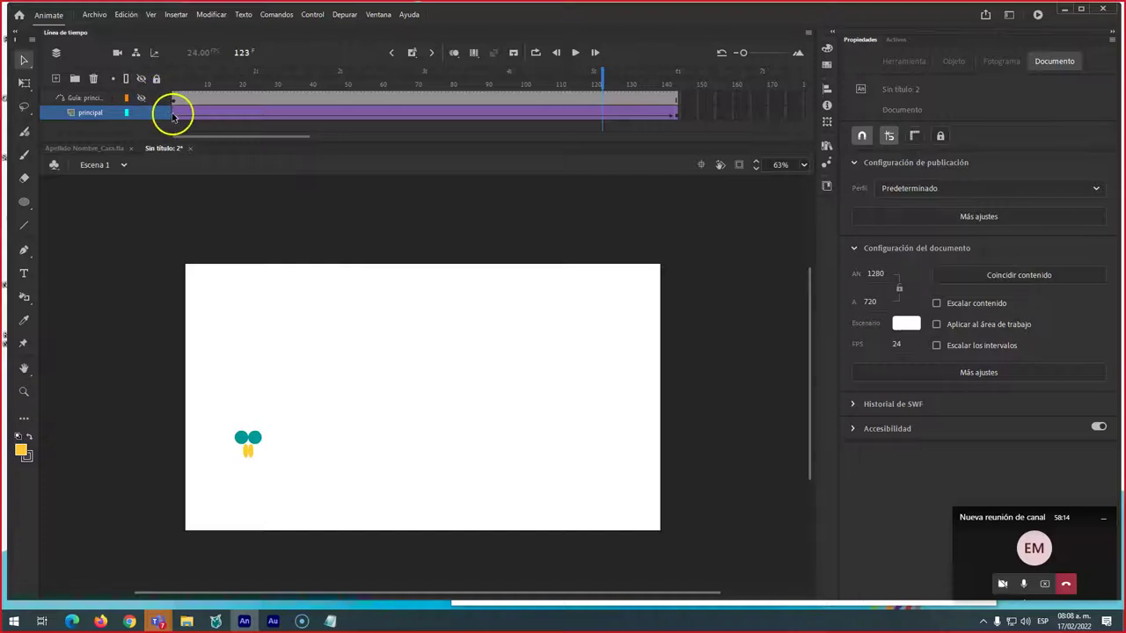
left_click(173, 113)
left_click(339, 113)
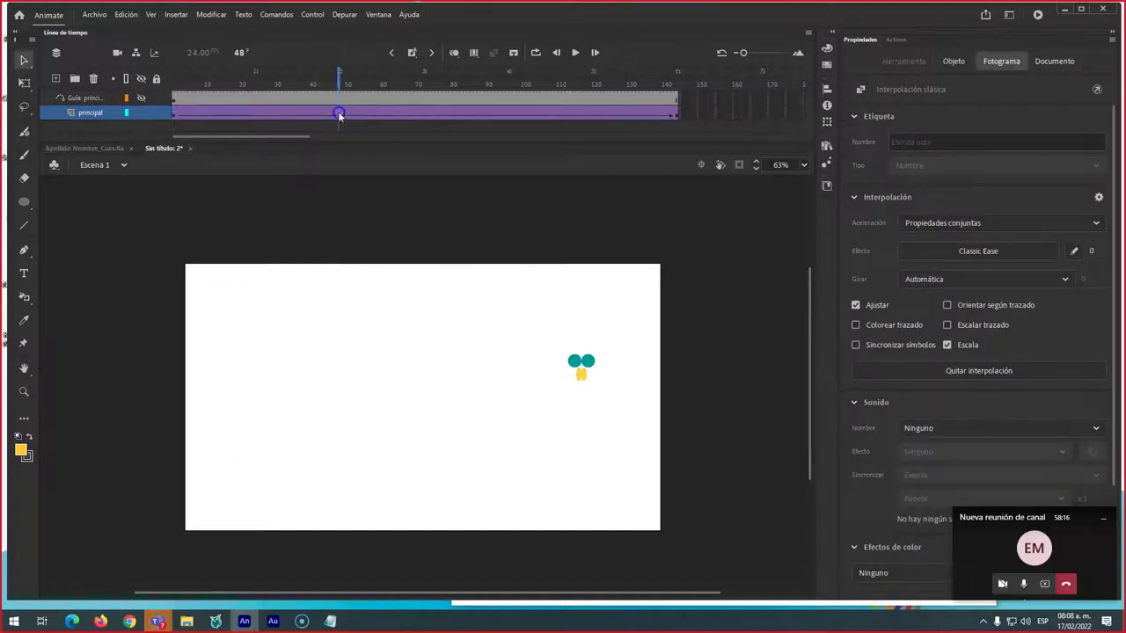
left_click(987, 252)
left_click(743, 352)
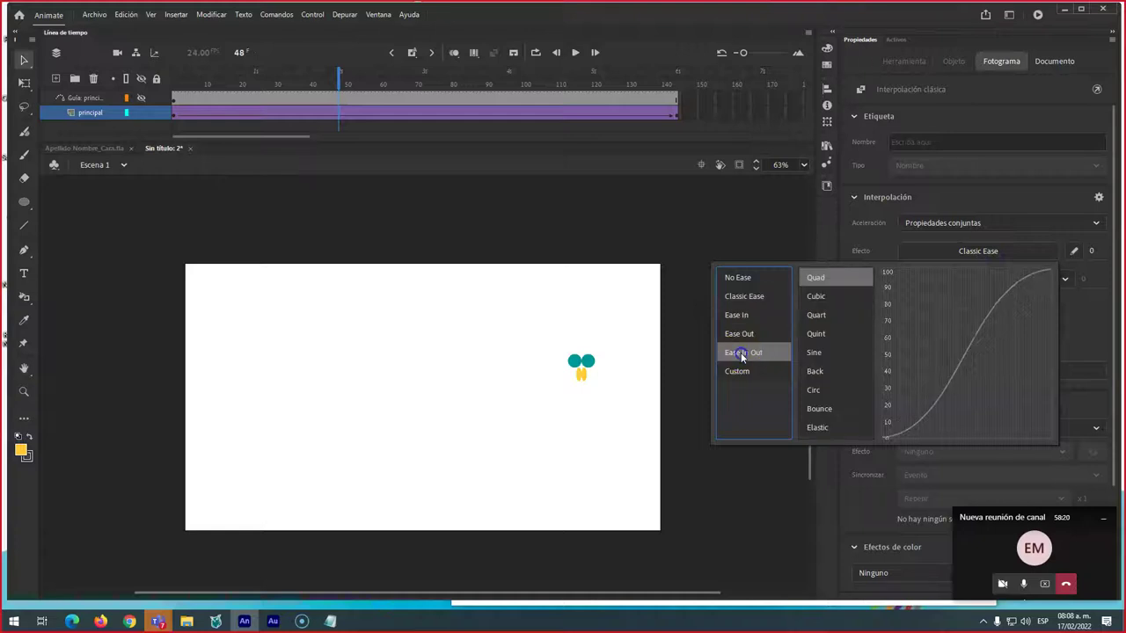
left_click(816, 297)
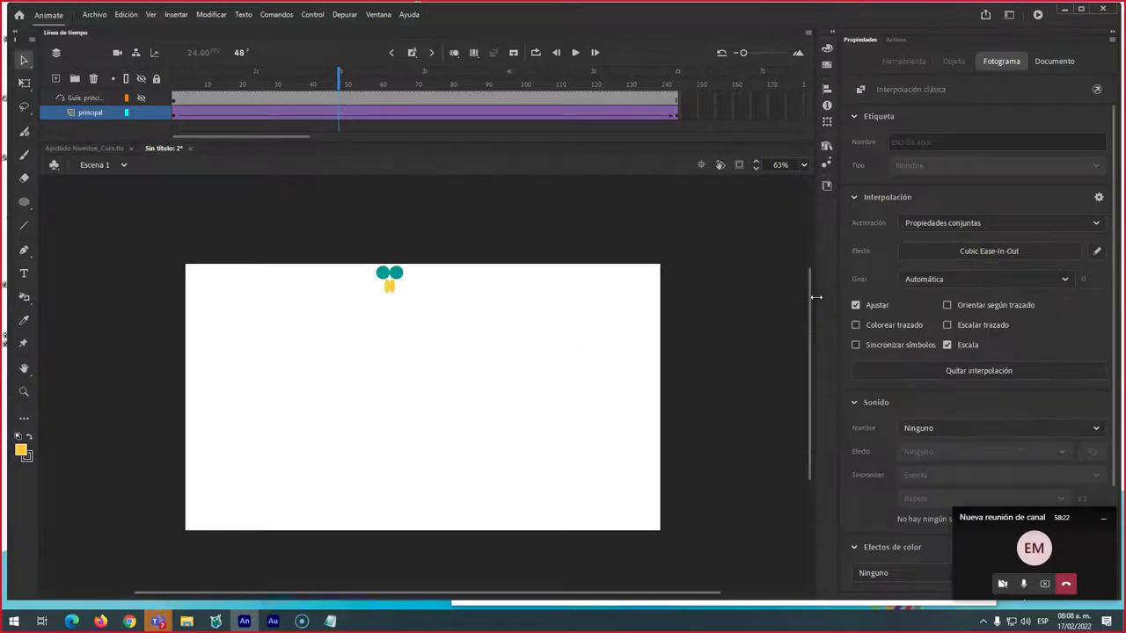
key("ctrl+Return")
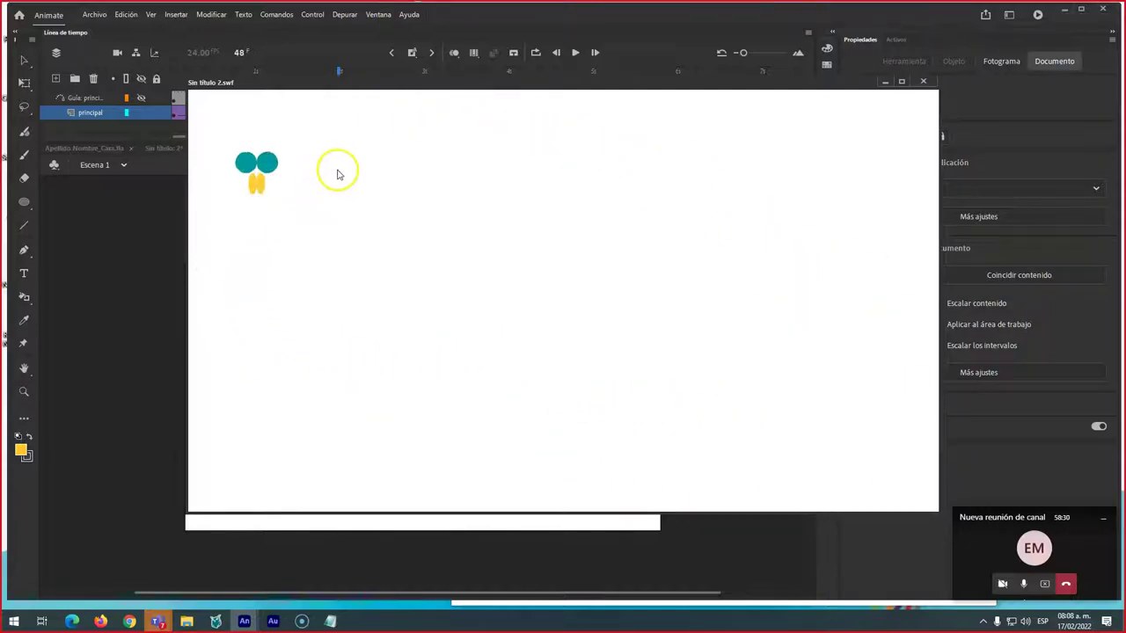
left_click(923, 81)
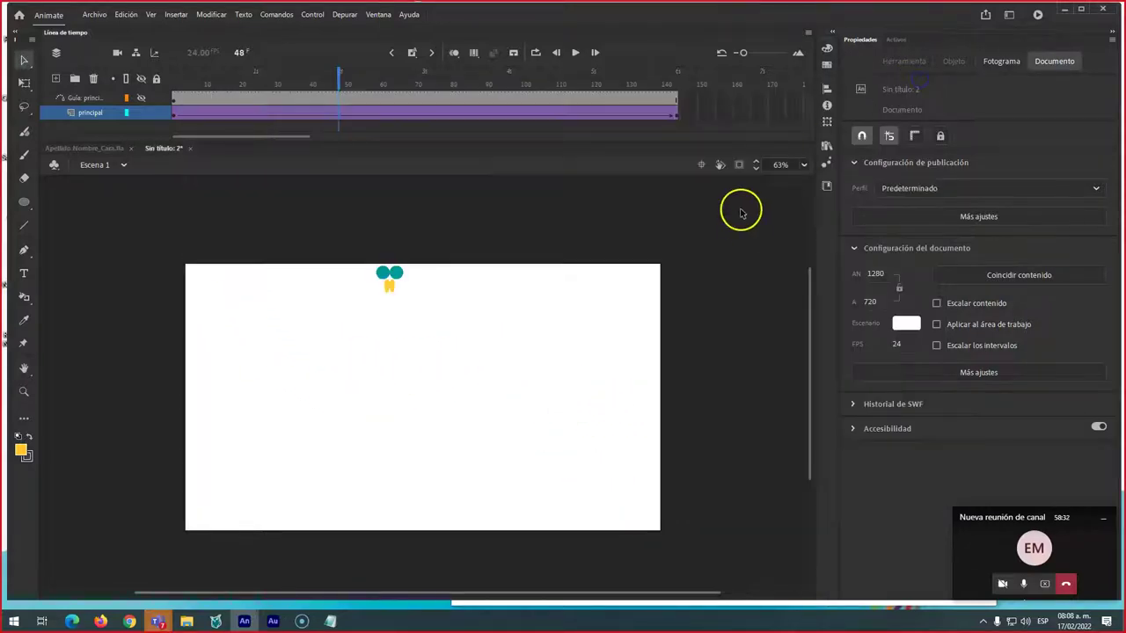
Enable Orientar según trazado for the principal tween, and show the guide layer again to scrub through the motion.
left_click(622, 112)
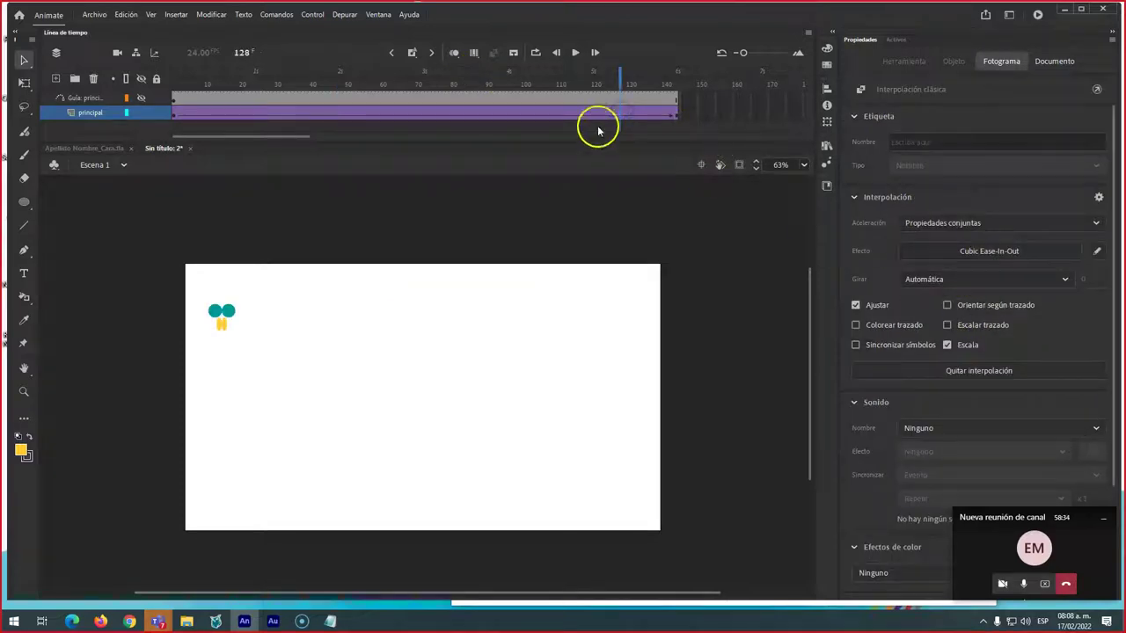
left_click(949, 306)
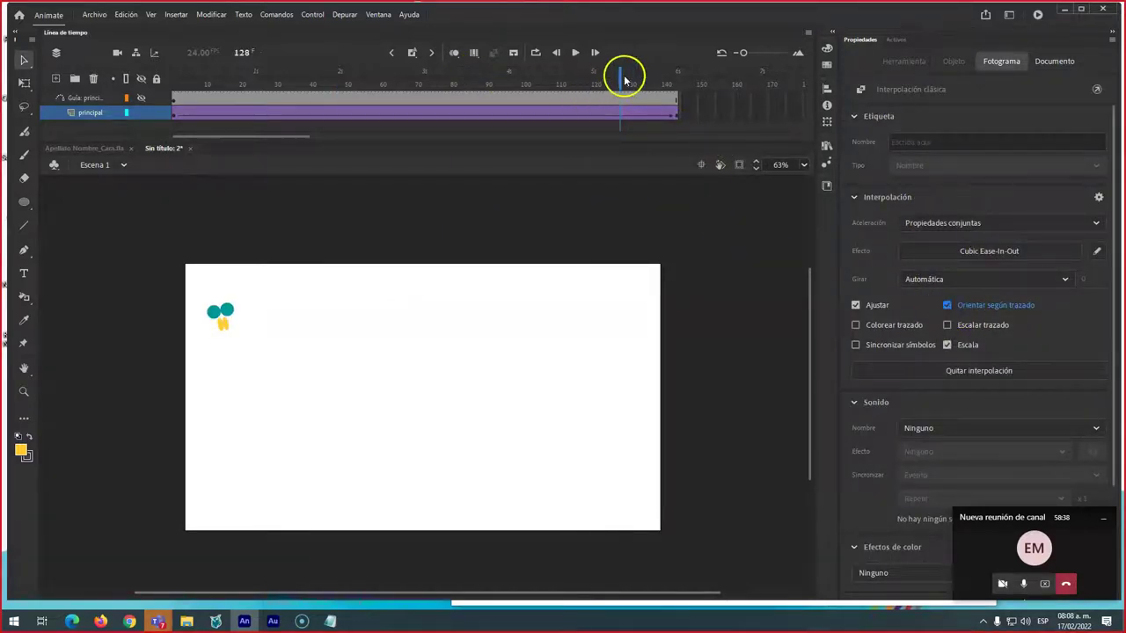
left_click(141, 98)
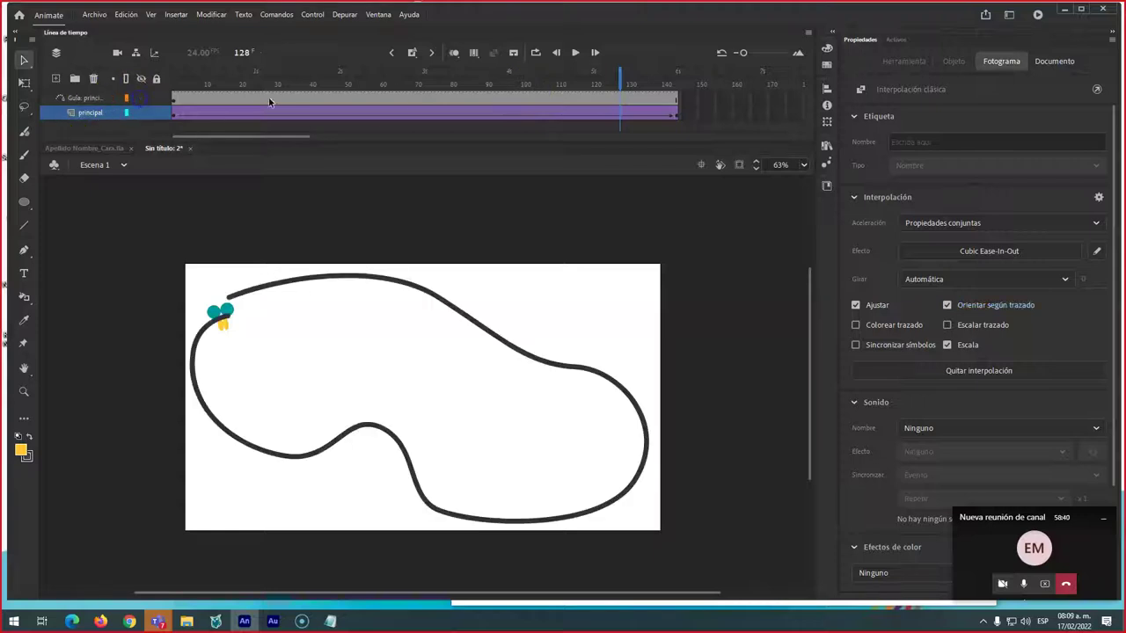
left_click_drag(606, 80, 176, 83)
Rotate the butterfly clockwise at frame 1 with Free Transform so its head points along the start of the path, and scrub the result.
left_click(176, 116)
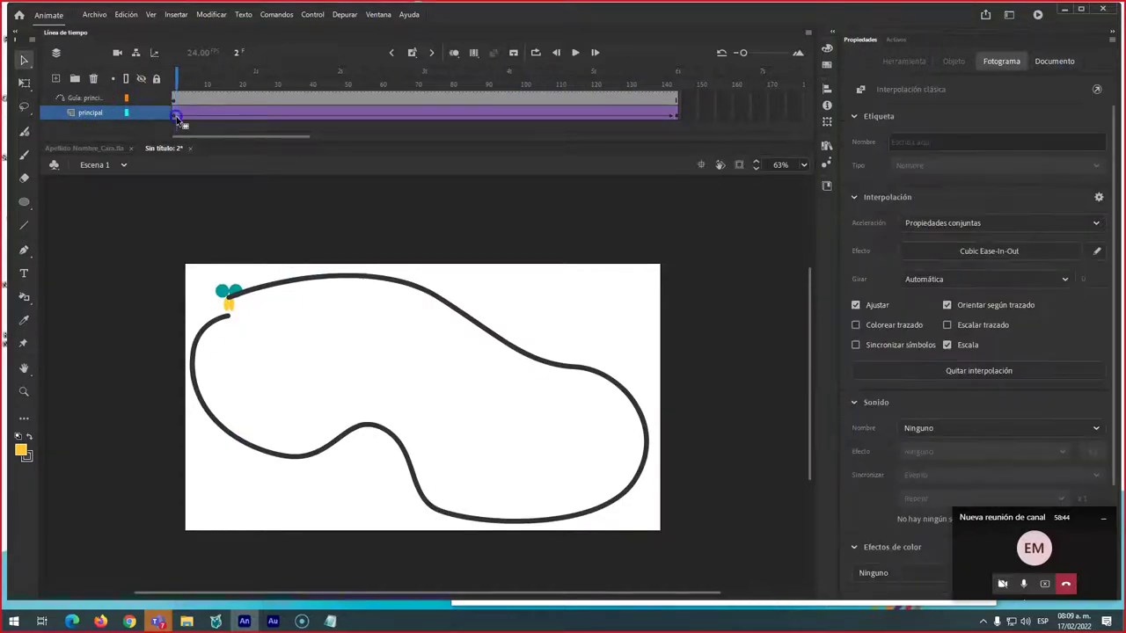
key("q")
left_click(249, 280)
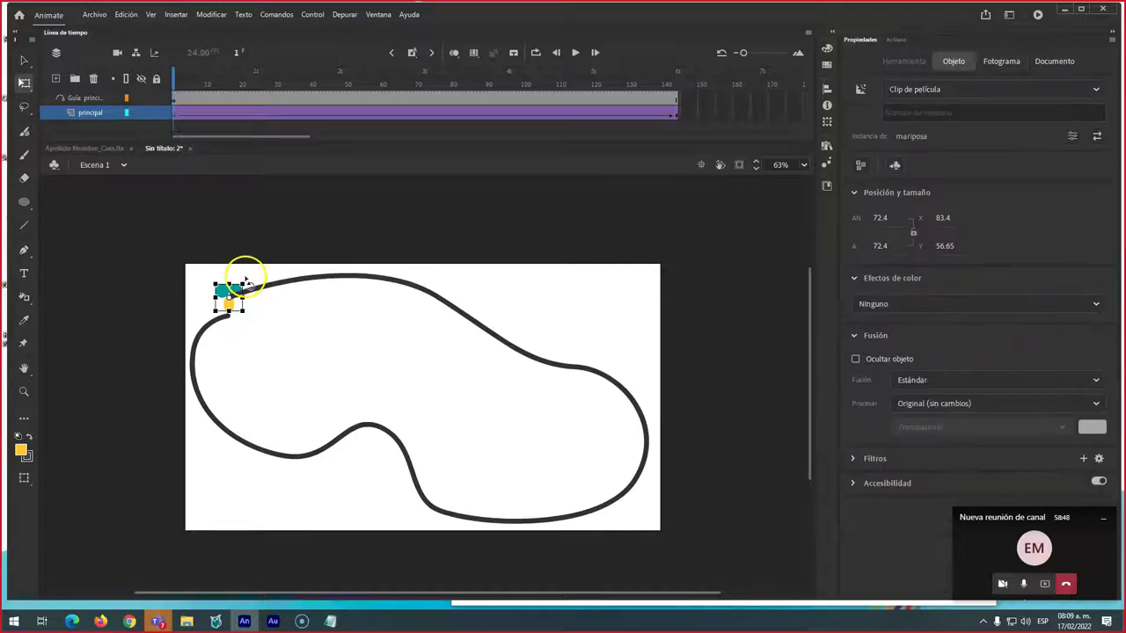
left_click_drag(245, 278, 263, 301)
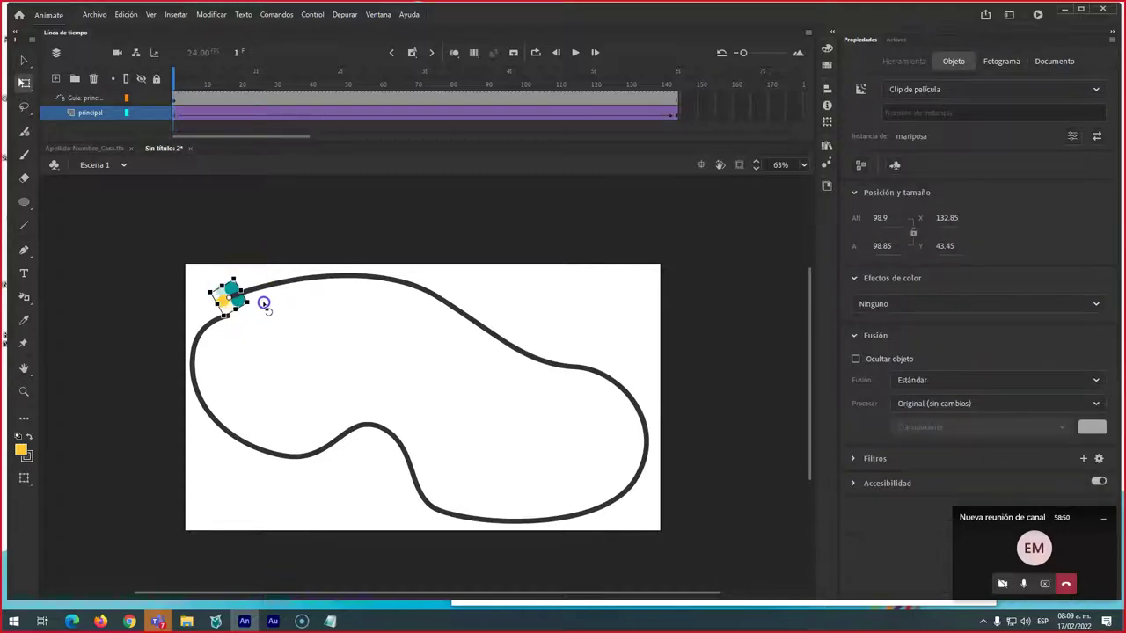
left_click_drag(176, 78, 618, 91)
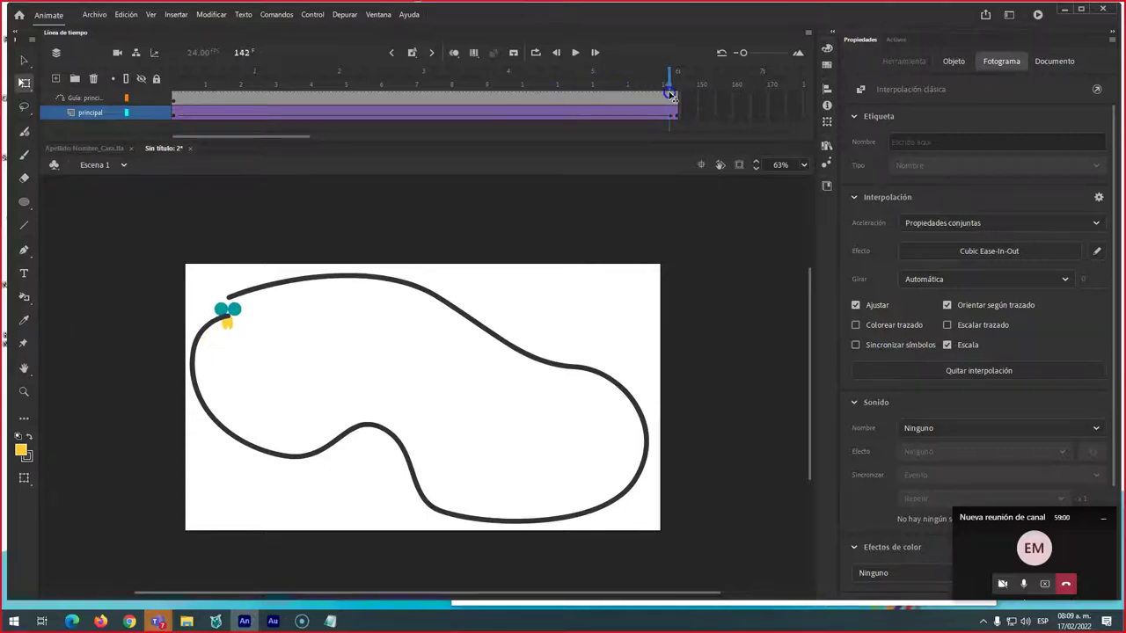
Rotate the butterfly clockwise at frame 144 to face along the end of the path, and scrub back over the last frames.
left_click(289, 261)
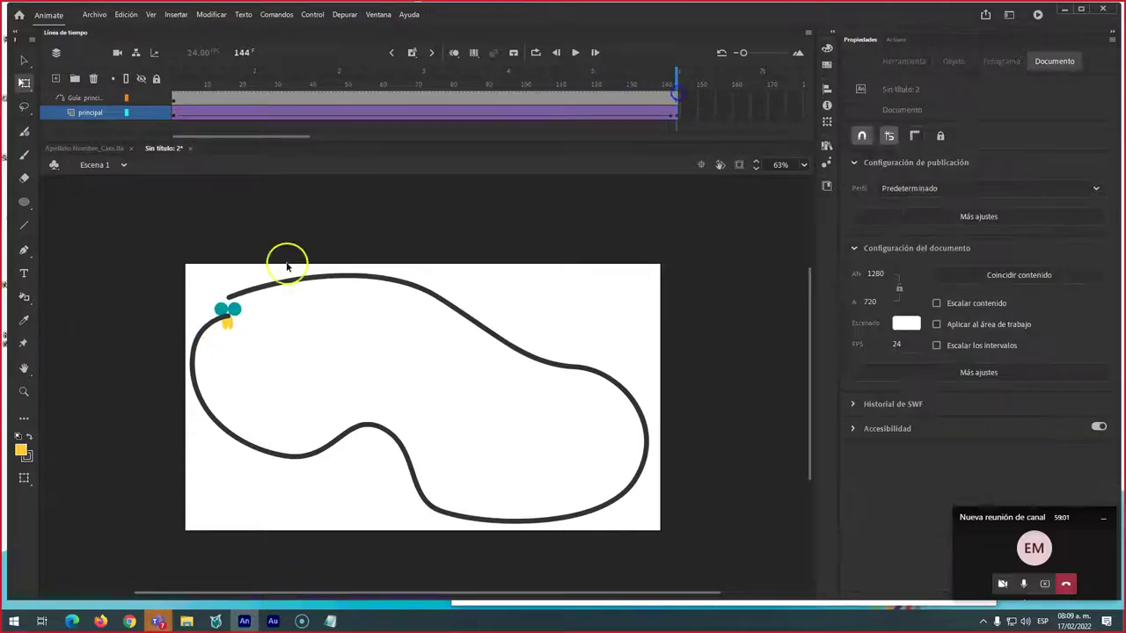
left_click(244, 319)
left_click_drag(238, 296, 262, 317)
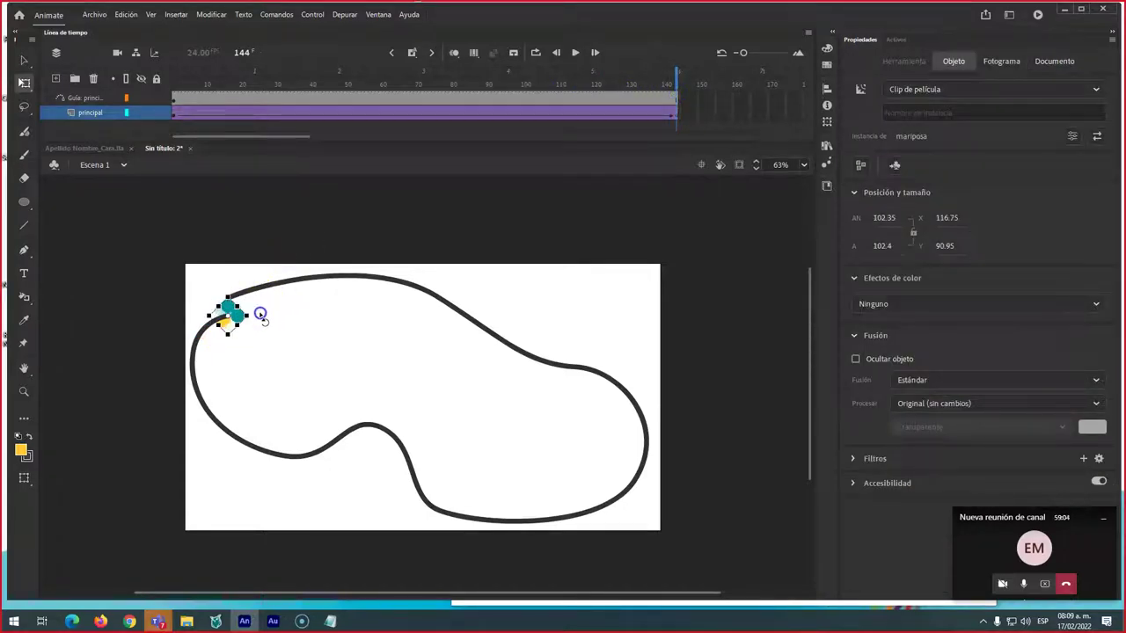
left_click_drag(674, 81, 651, 81)
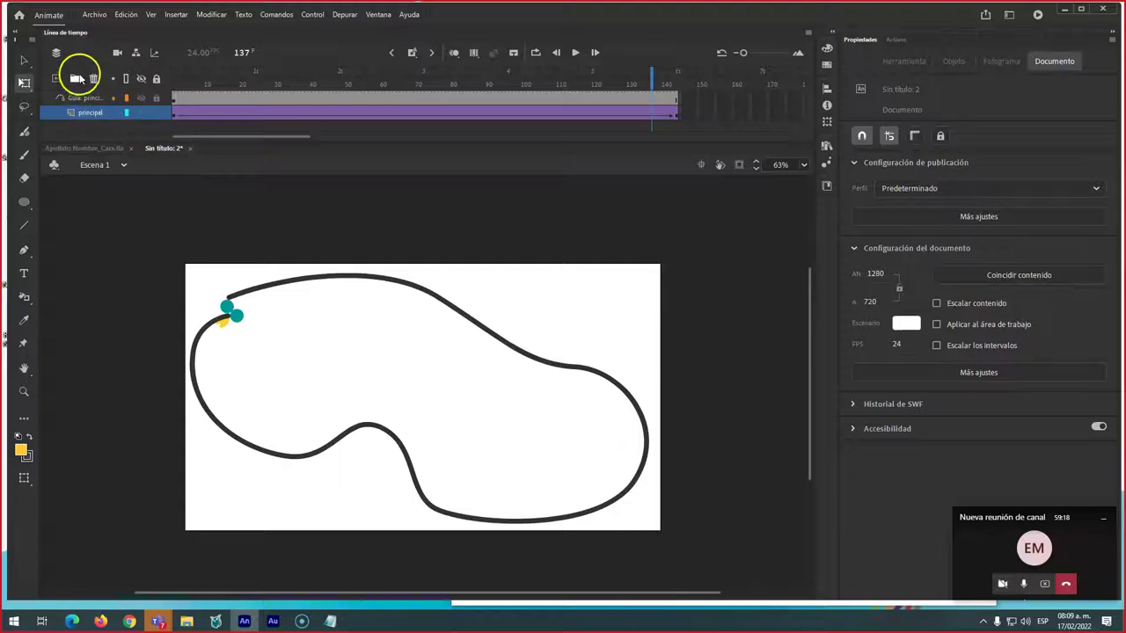
Add a new layer, move it below principal and outside the motion guide, and rename it fondo.
left_click(55, 79)
left_click(85, 115)
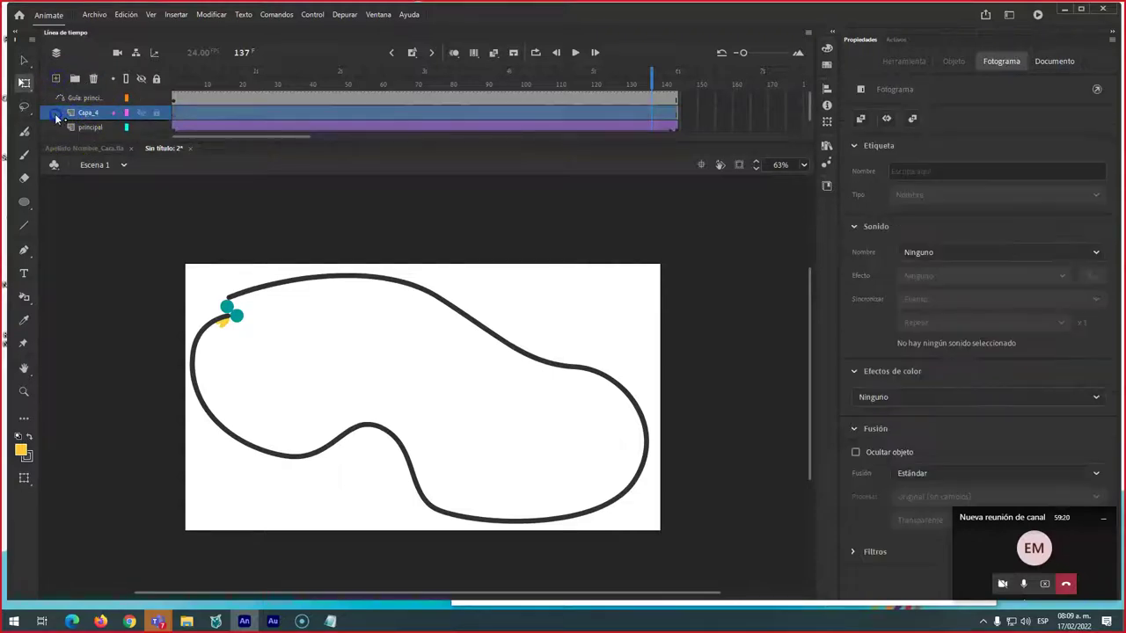
scroll(56, 120, "down", 1)
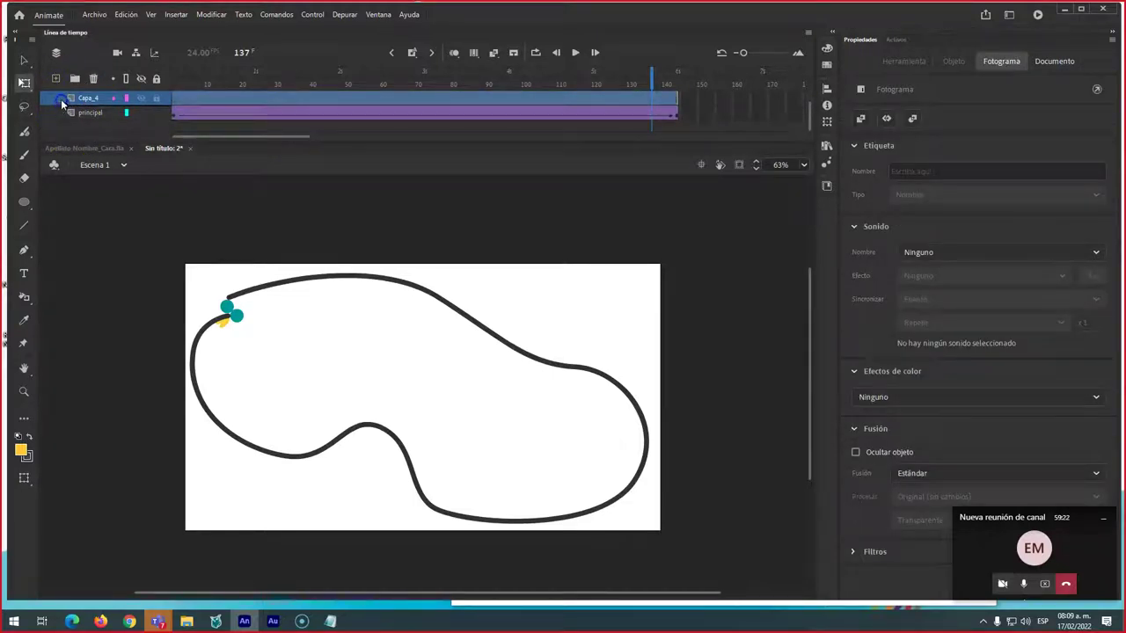
left_click_drag(86, 99, 126, 107)
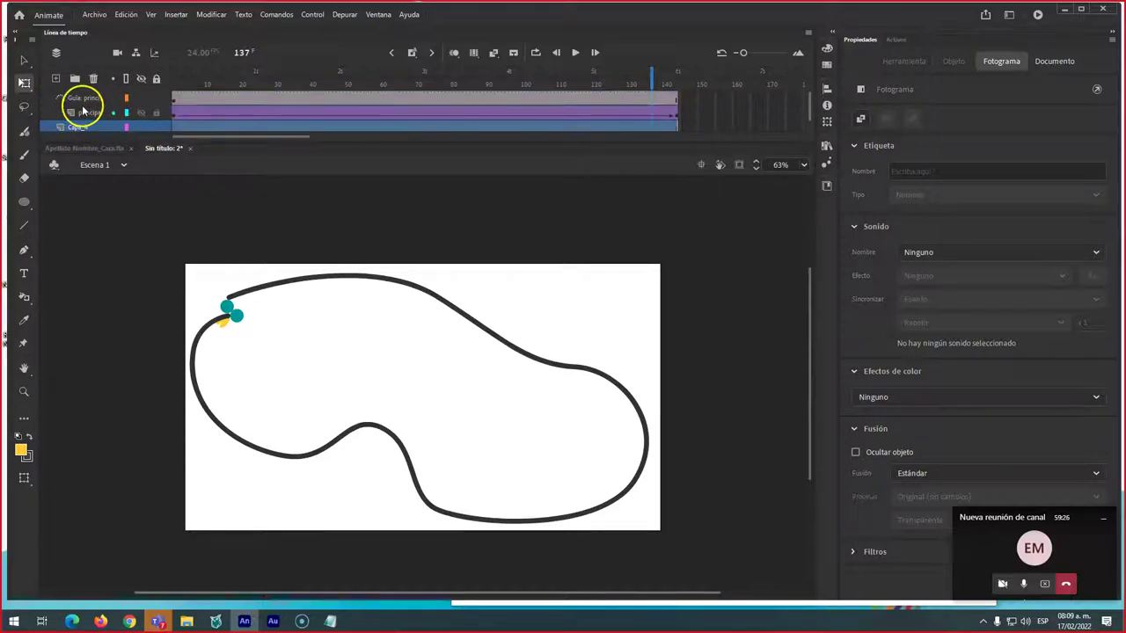
scroll(77, 117, "down", 1)
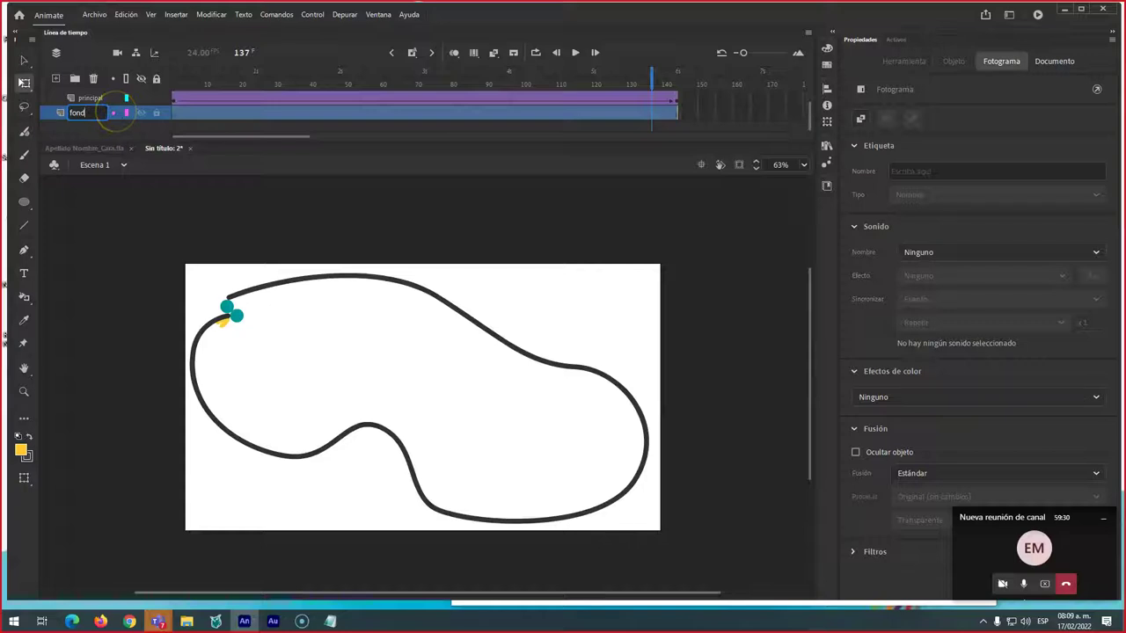
key("Return")
Switch to Chrome and search Google for bosque geometrico in a new tab.
key("alt+Tab")
key("alt+Tab")
key("alt+Tab")
key("alt+Tab")
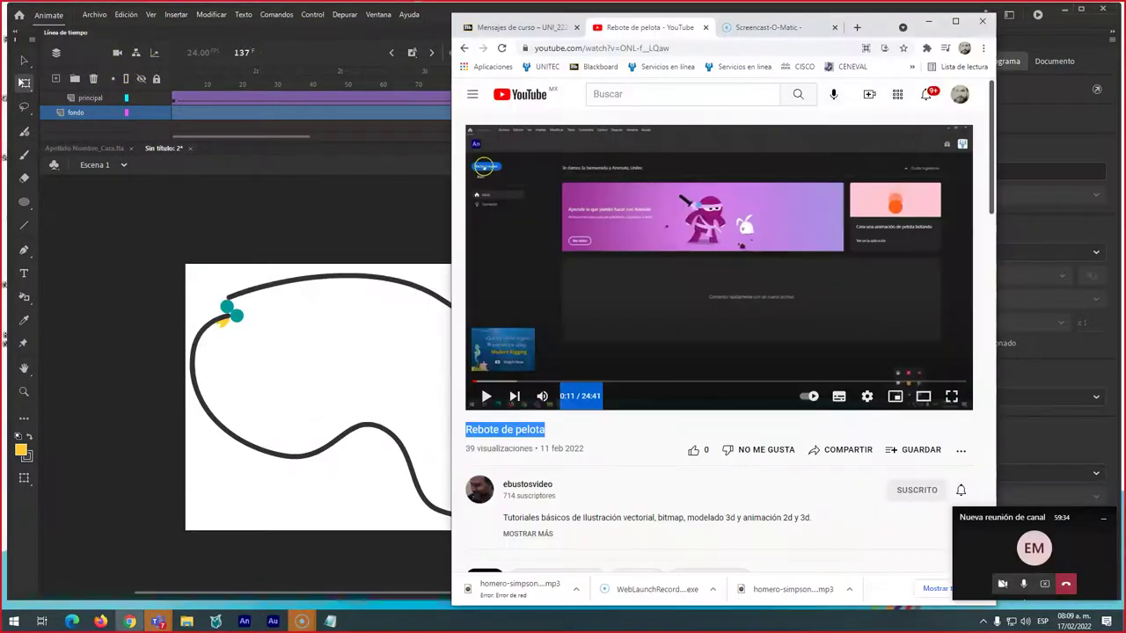
key("ctrl+t")
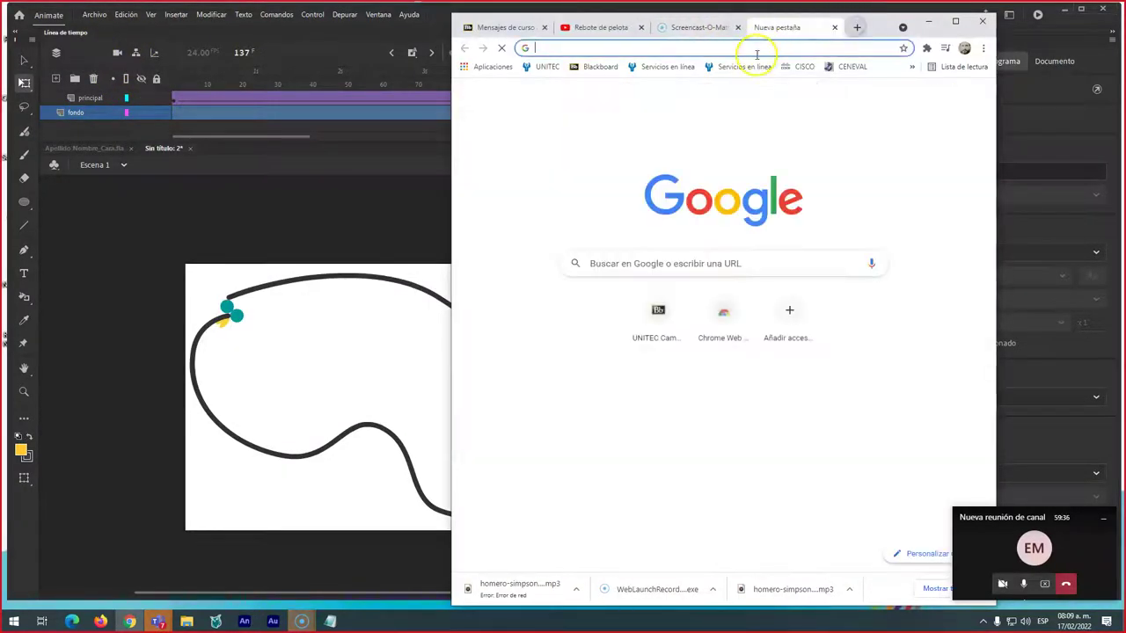
left_click(753, 48)
type("bosque")
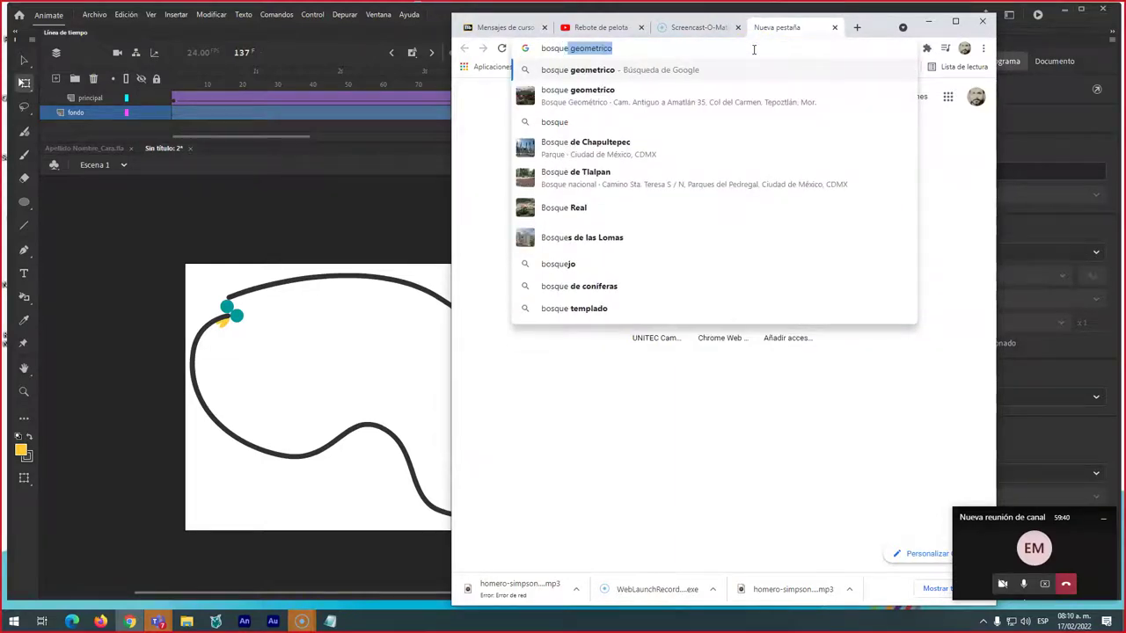
key("Return")
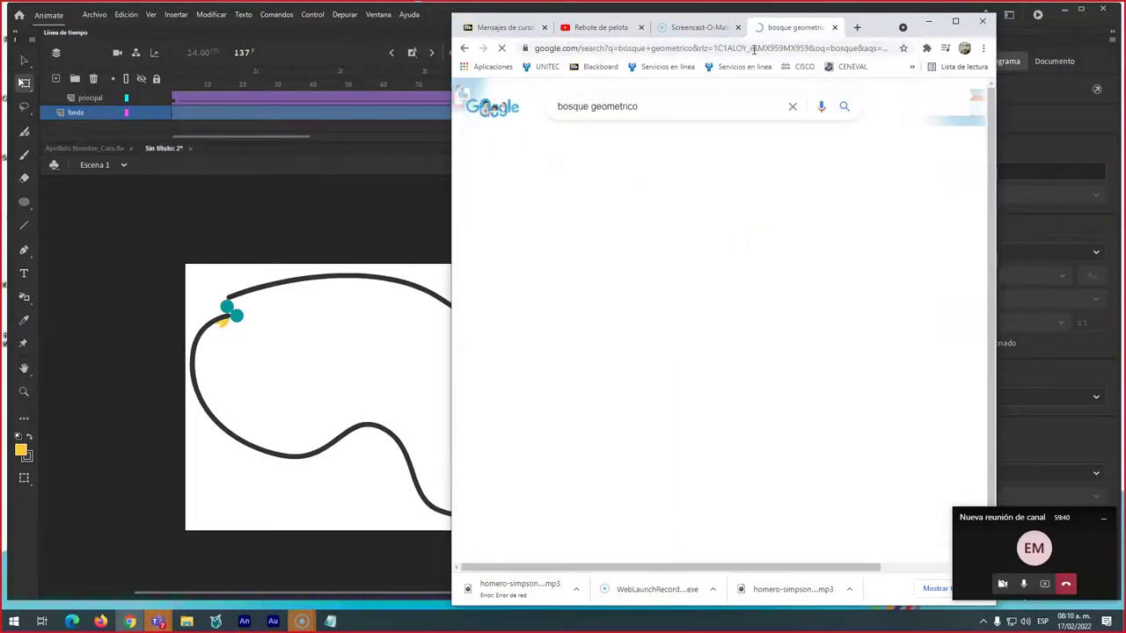
Show the image results, shorten the query to bosque, and maximize the browser window.
left_click(598, 147)
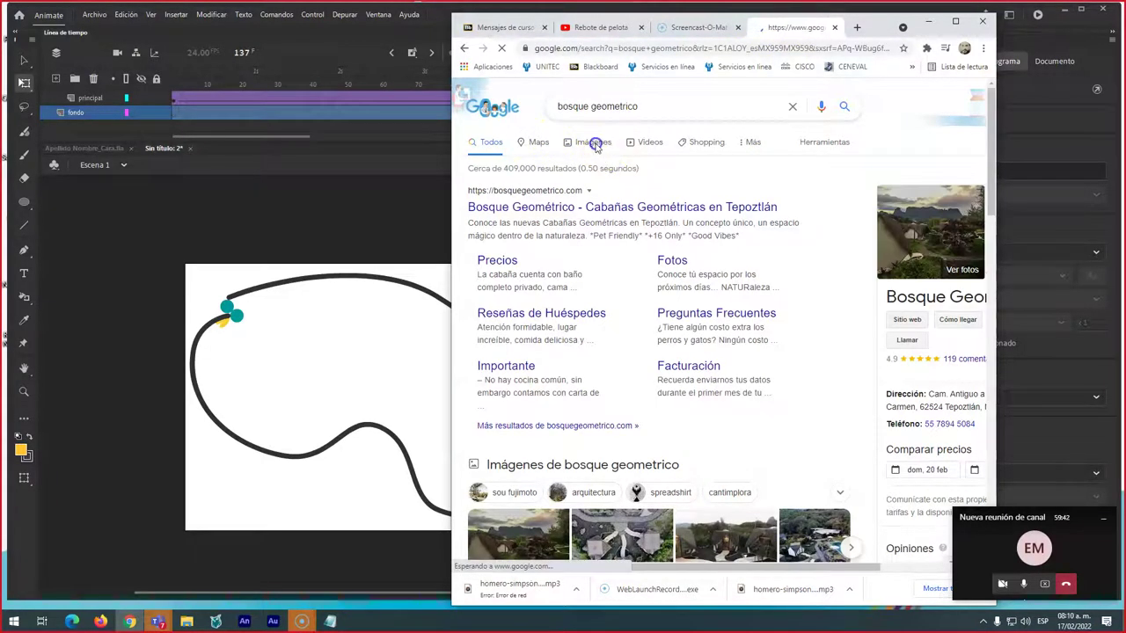
scroll(862, 370, "down", 2)
scroll(855, 352, "up", 2)
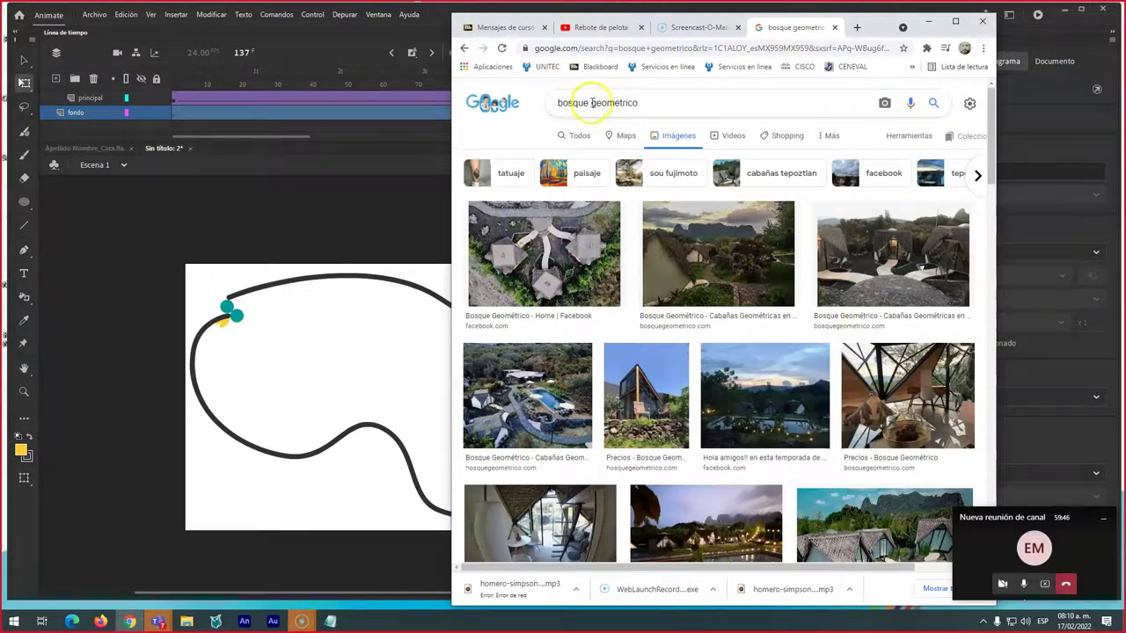
double_click(613, 95)
key("BackSpace")
key("Return")
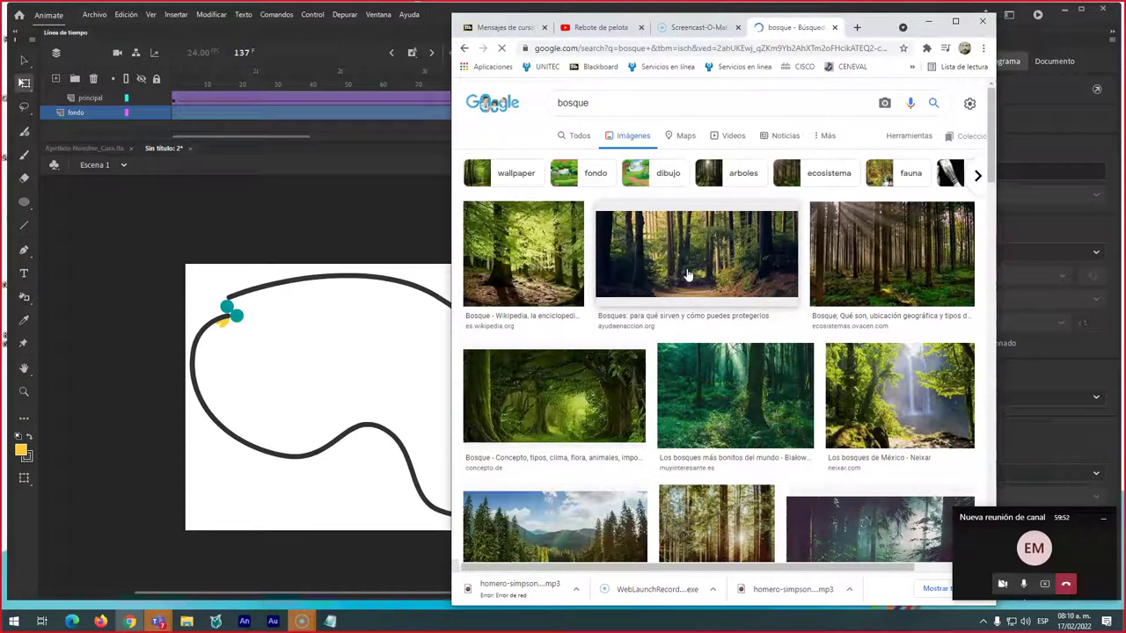
left_click(955, 20)
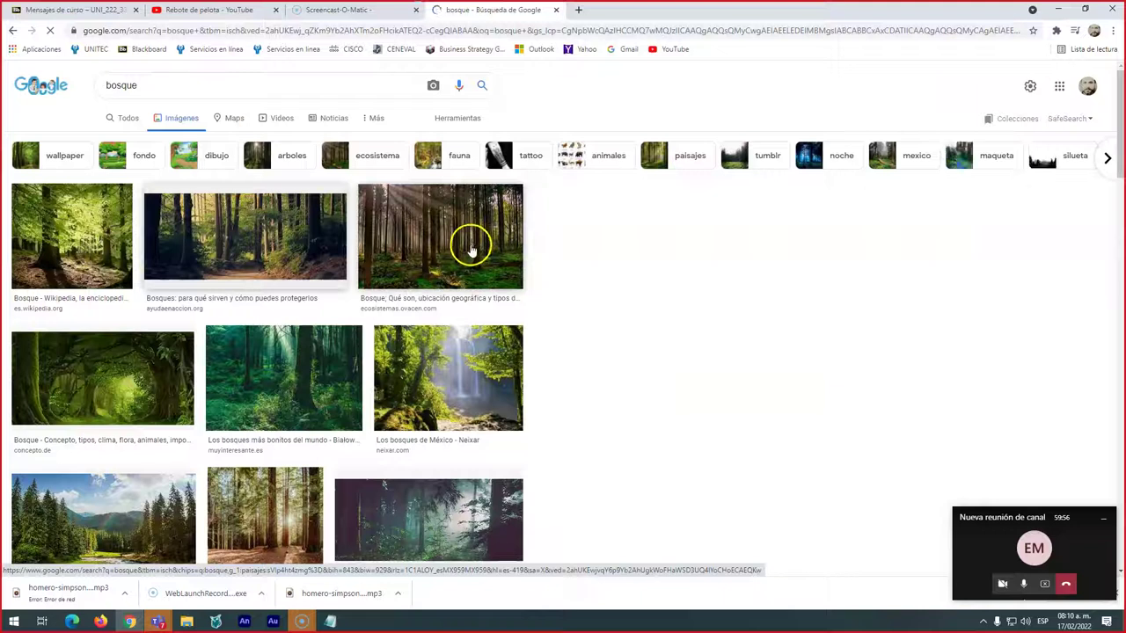
Save the Ayuda en Acción forest path image as a JPEG in the Escritorio folder, keeping its suggested file name.
left_click(245, 236)
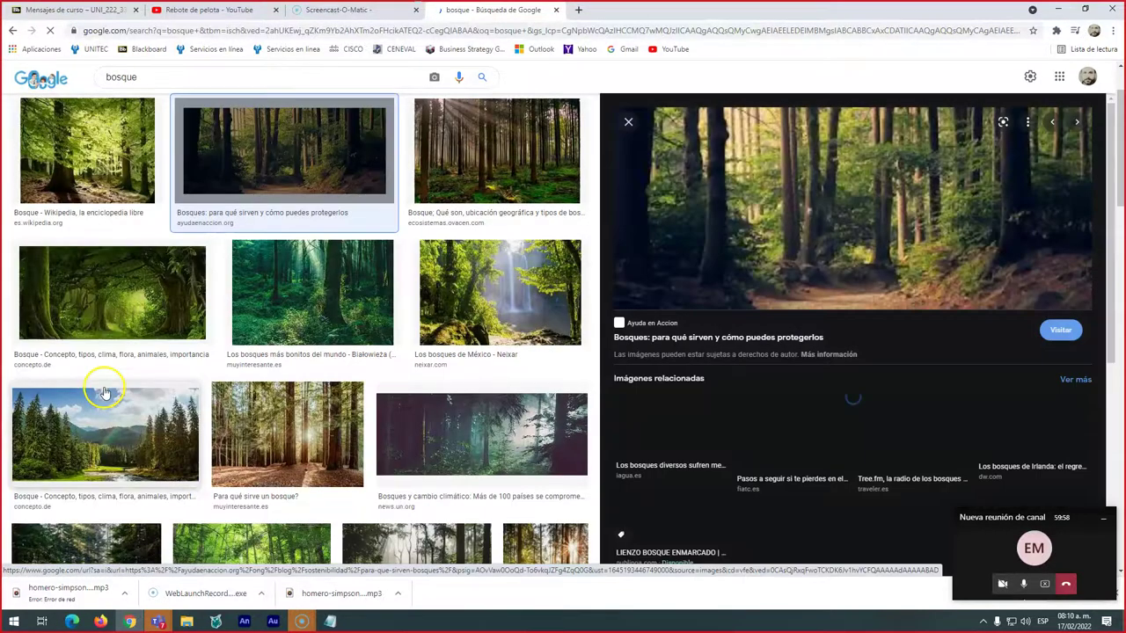
right_click(809, 190)
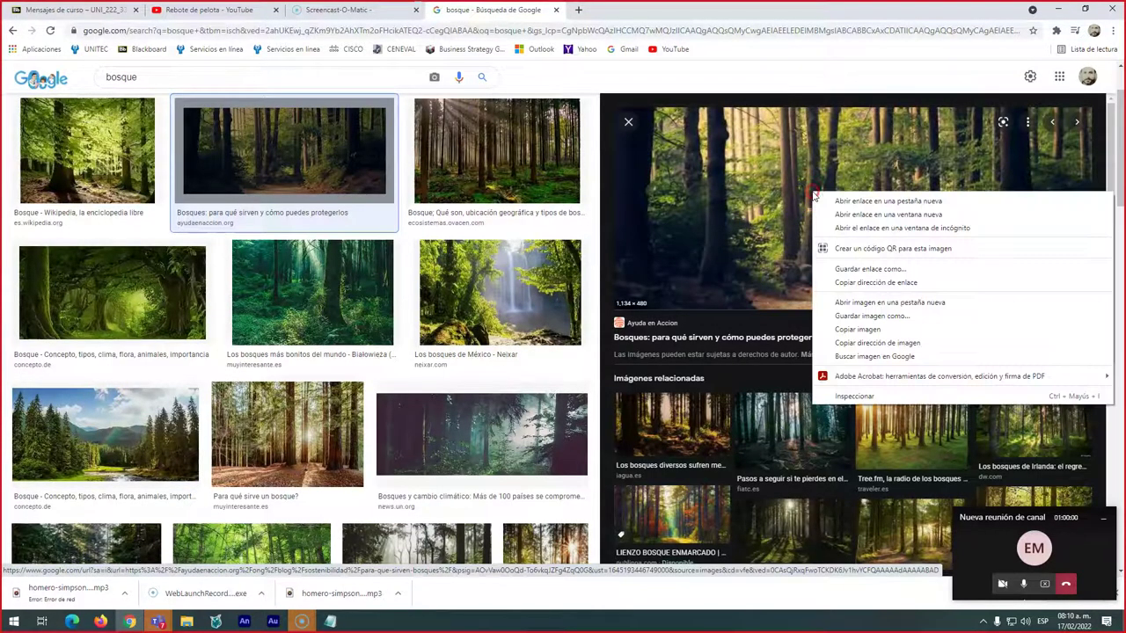
left_click(857, 316)
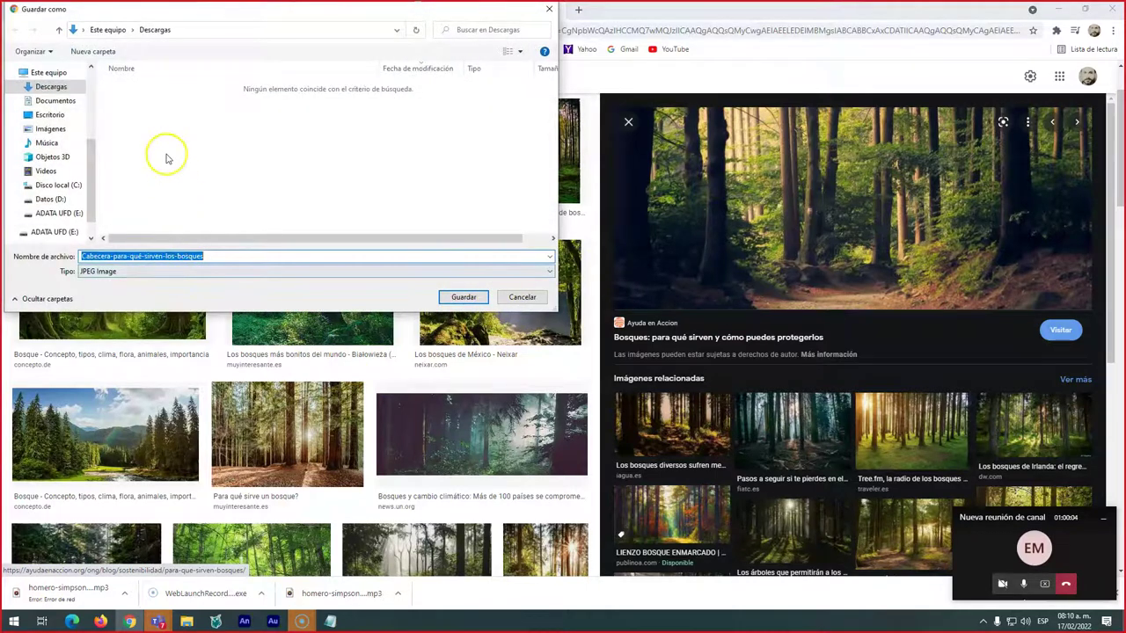
left_click(53, 115)
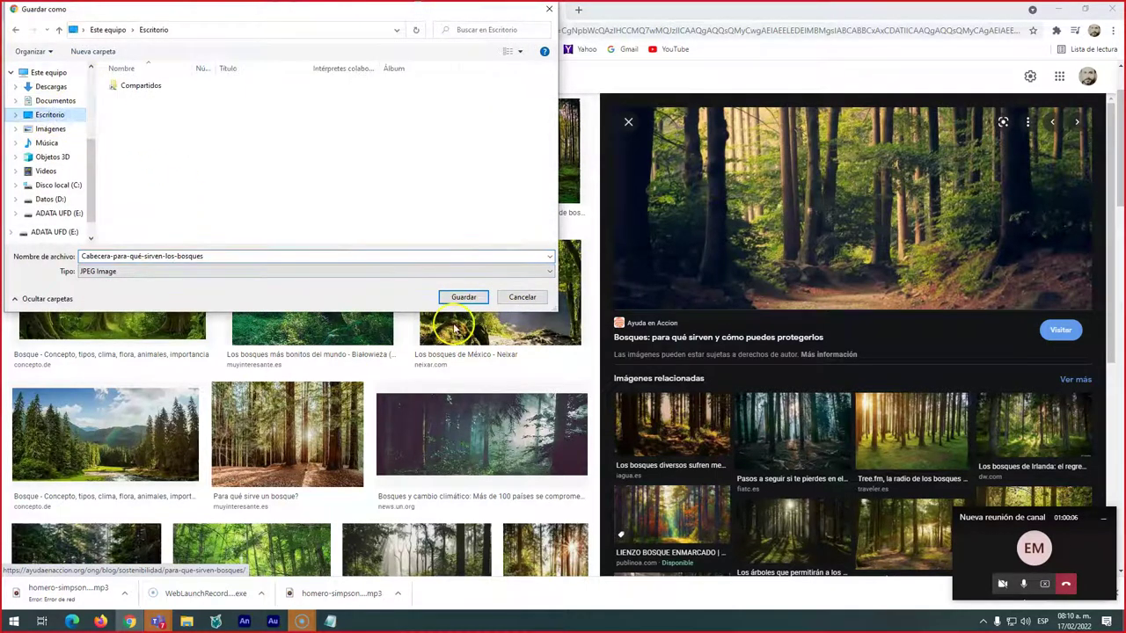
left_click(464, 297)
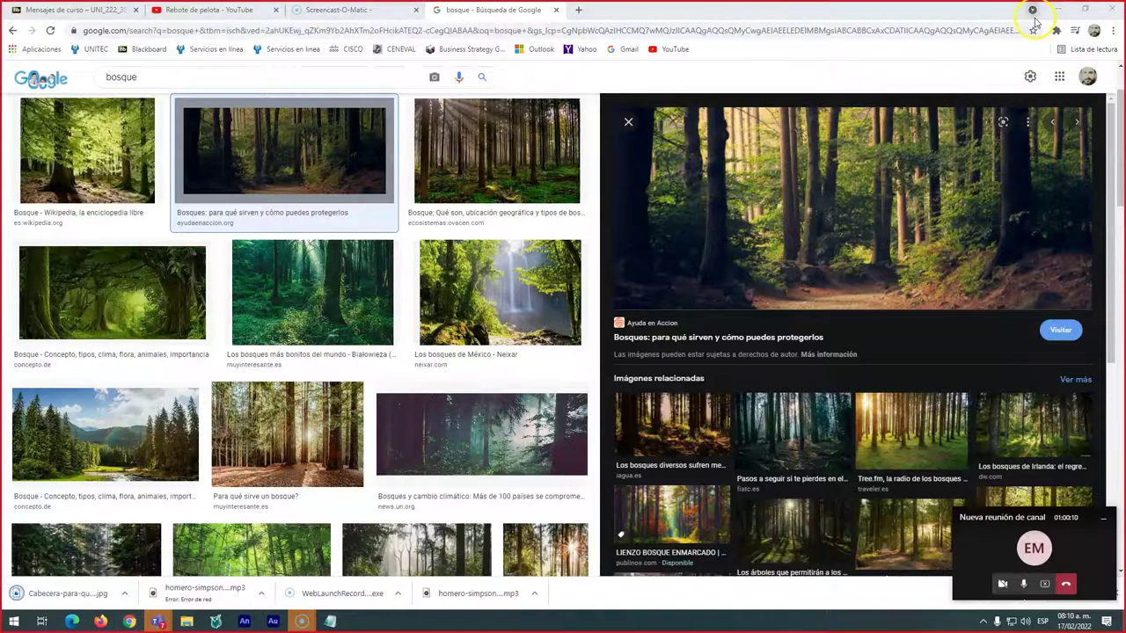
Switch back to Animate and import the saved forest image from Escritorio onto the stage at frame 1 of the fondo layer.
key("alt+Tab")
key("alt+Tab")
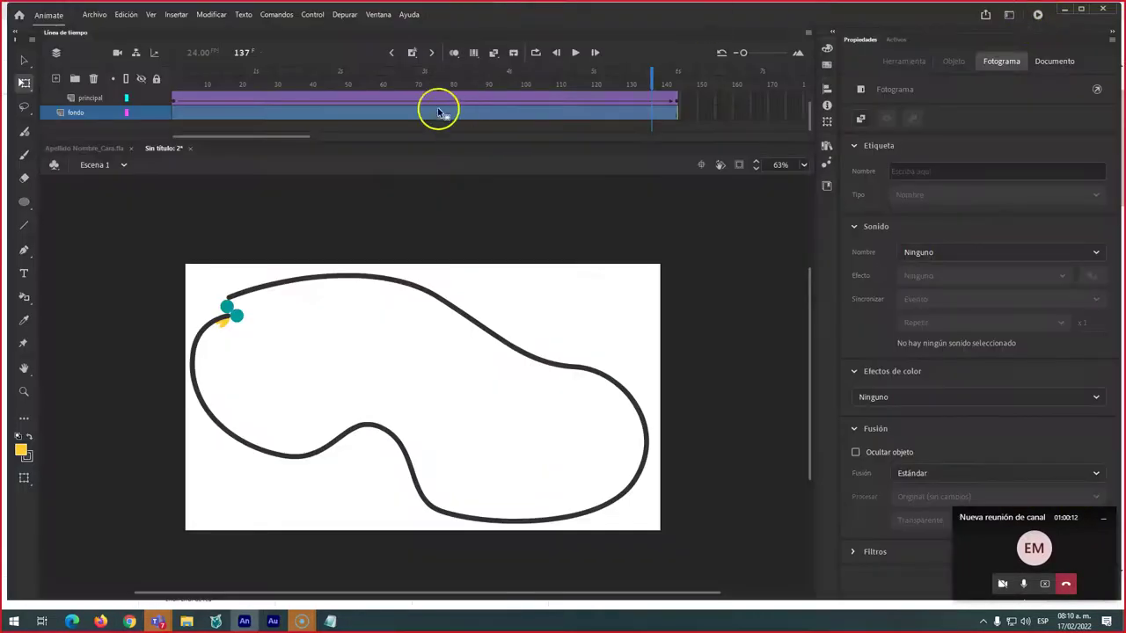
left_click(175, 114)
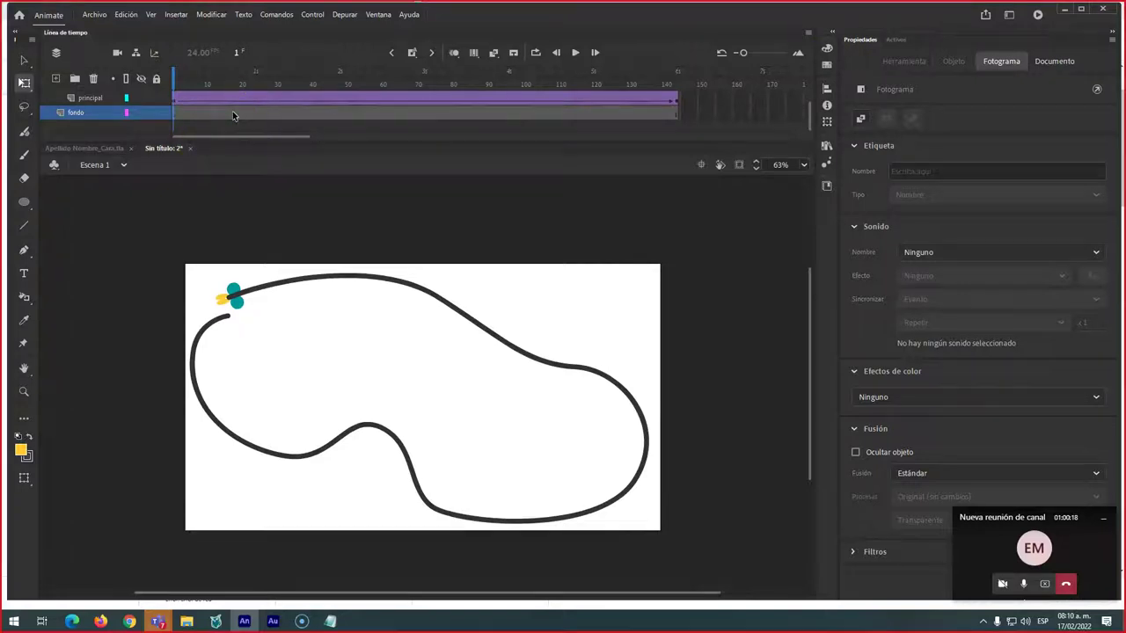
left_click(91, 15)
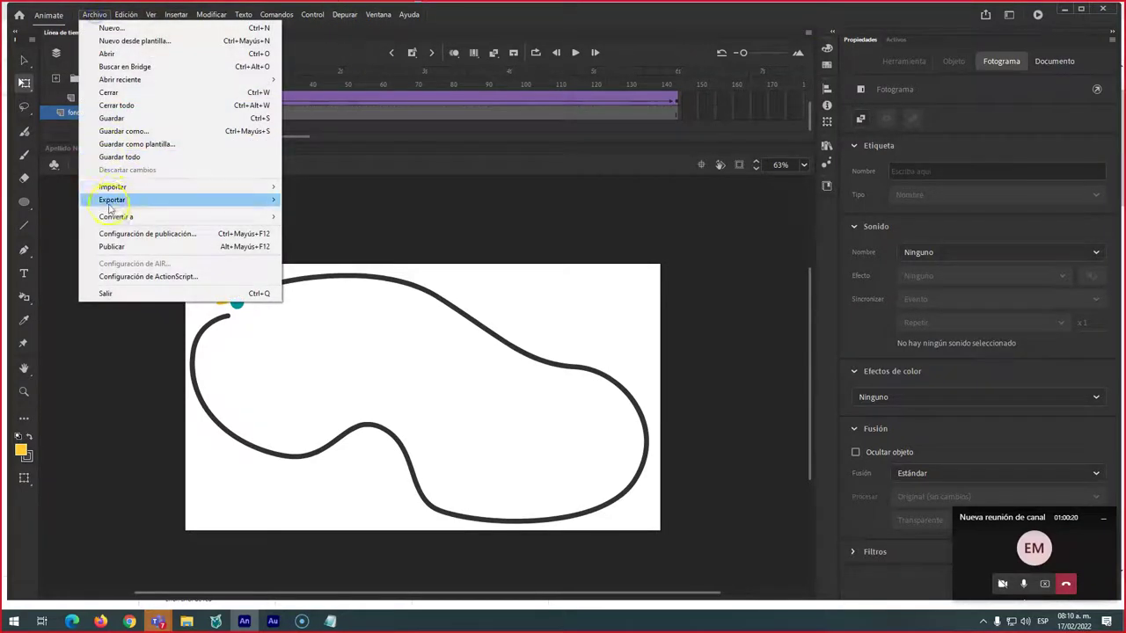
mouse_move(122, 188)
left_click(351, 186)
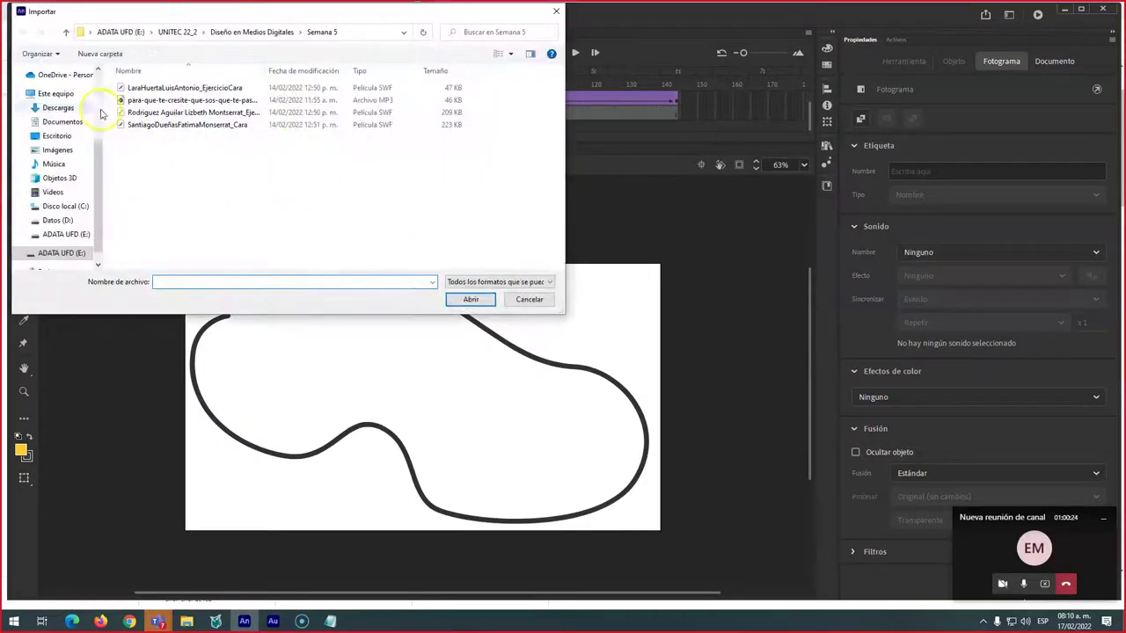
left_click(56, 136)
left_click(149, 88)
left_click(470, 300)
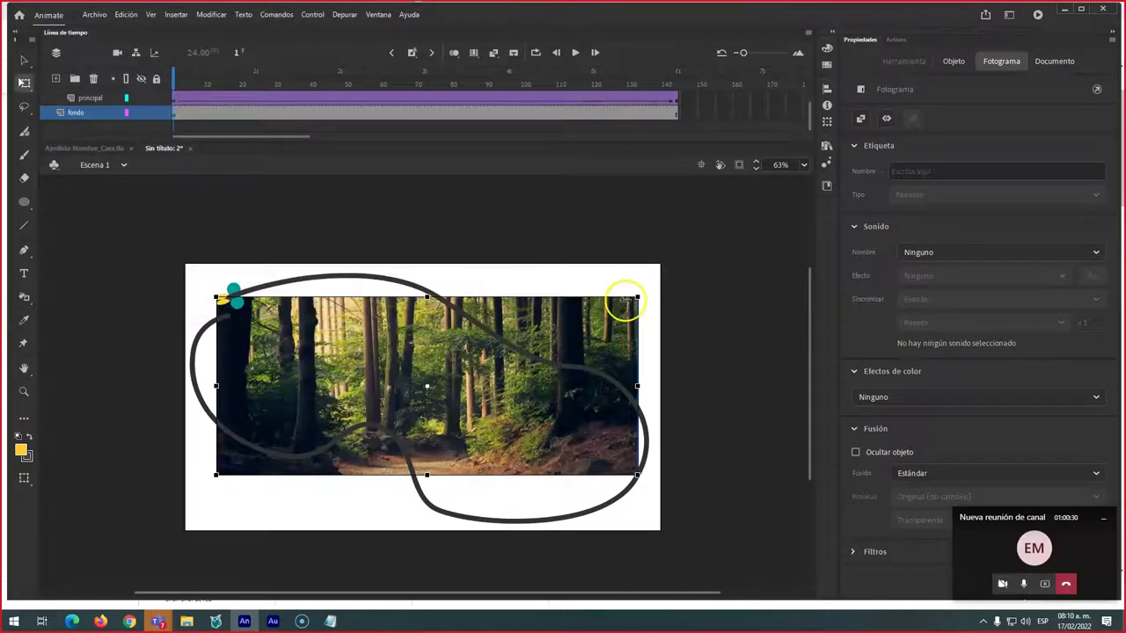
Enlarge the forest image to about 1551 by 796 and move it to about X -57, Y -46 so it covers the stage.
left_click_drag(635, 297, 713, 238)
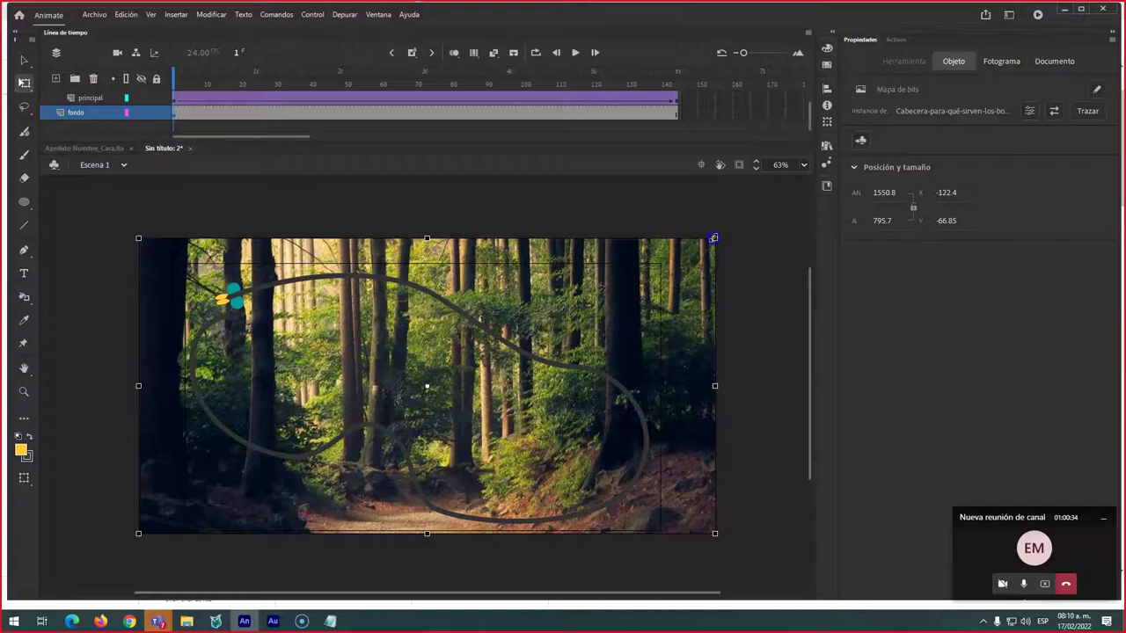
left_click_drag(598, 254, 622, 267)
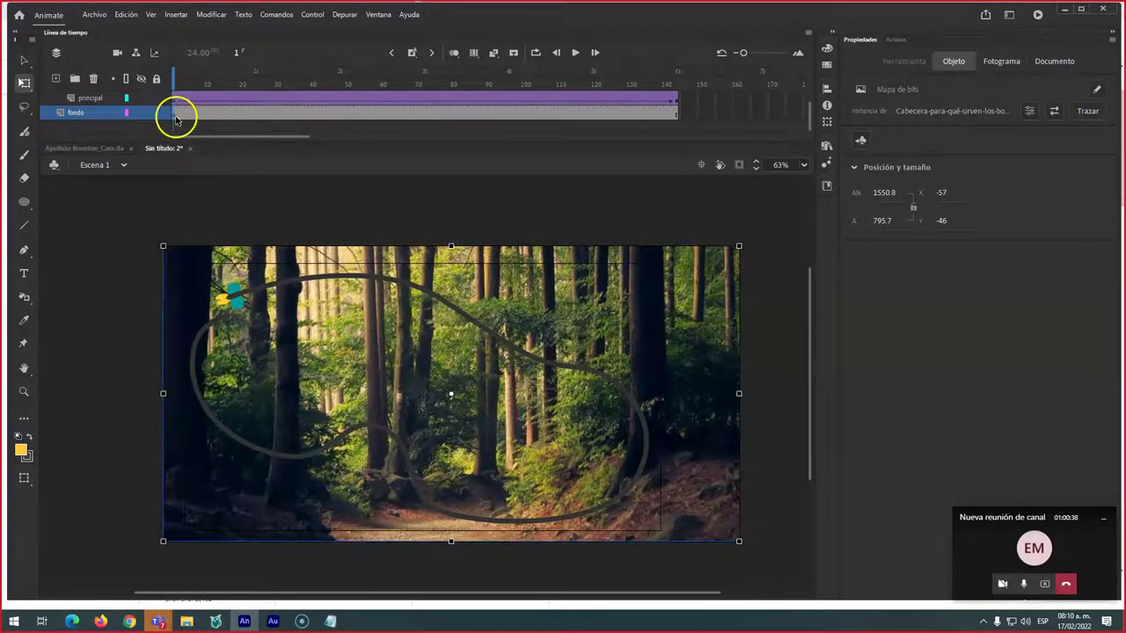
Create a classic tween across the fondo layer and add a keyframe at its last frame, 144.
left_click(176, 116)
left_click(81, 112)
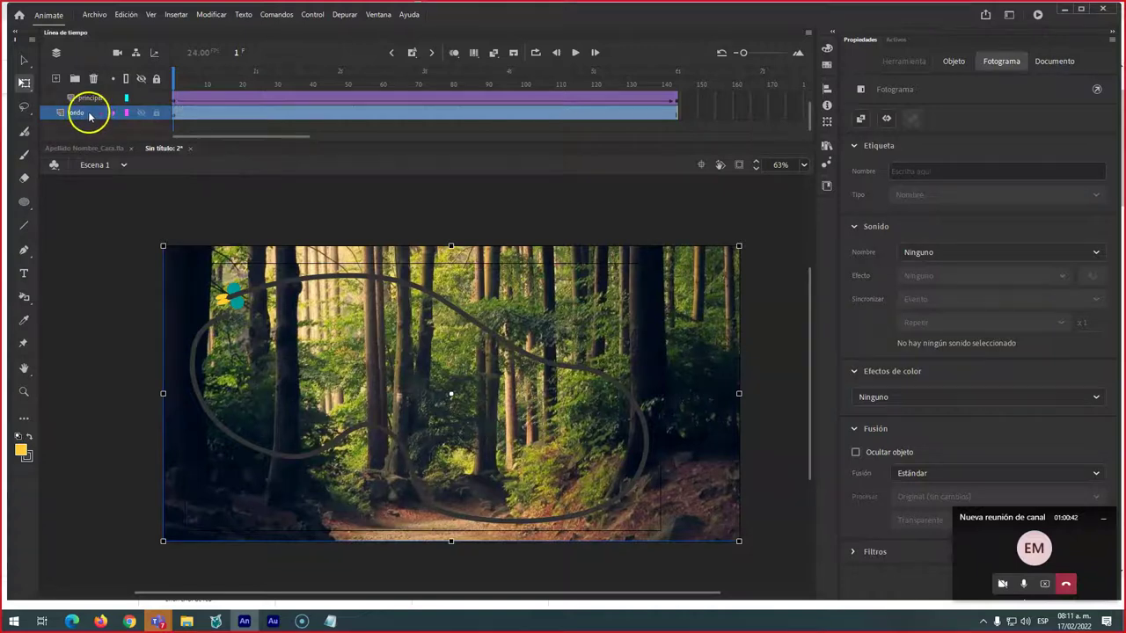
right_click(180, 114)
left_click(219, 123)
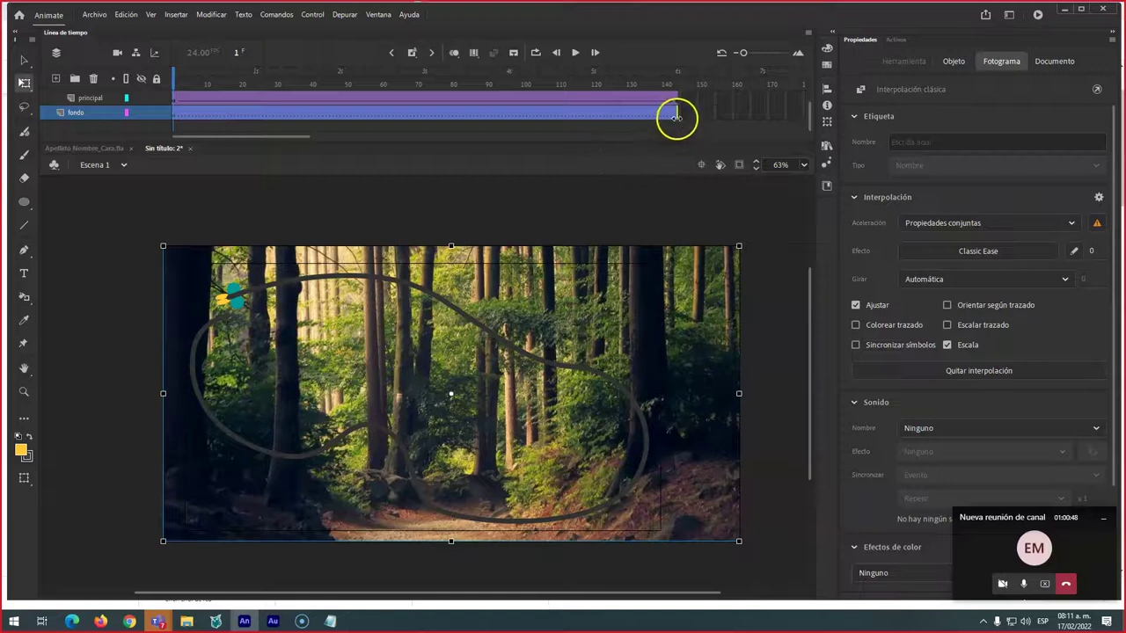
left_click(176, 119)
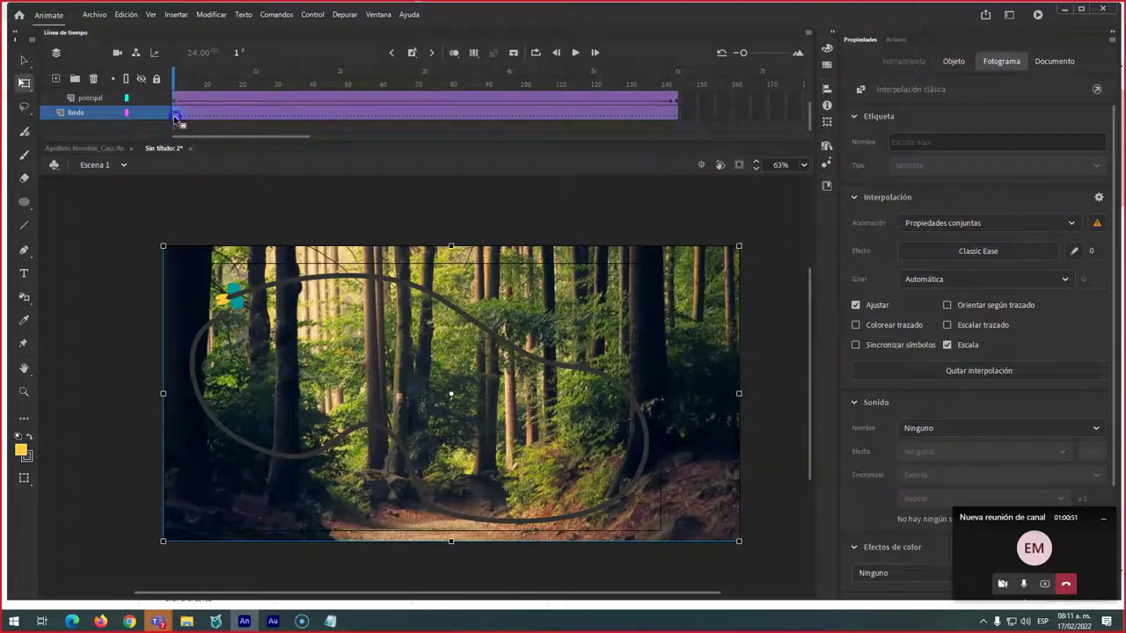
left_click(676, 115)
left_click(676, 114)
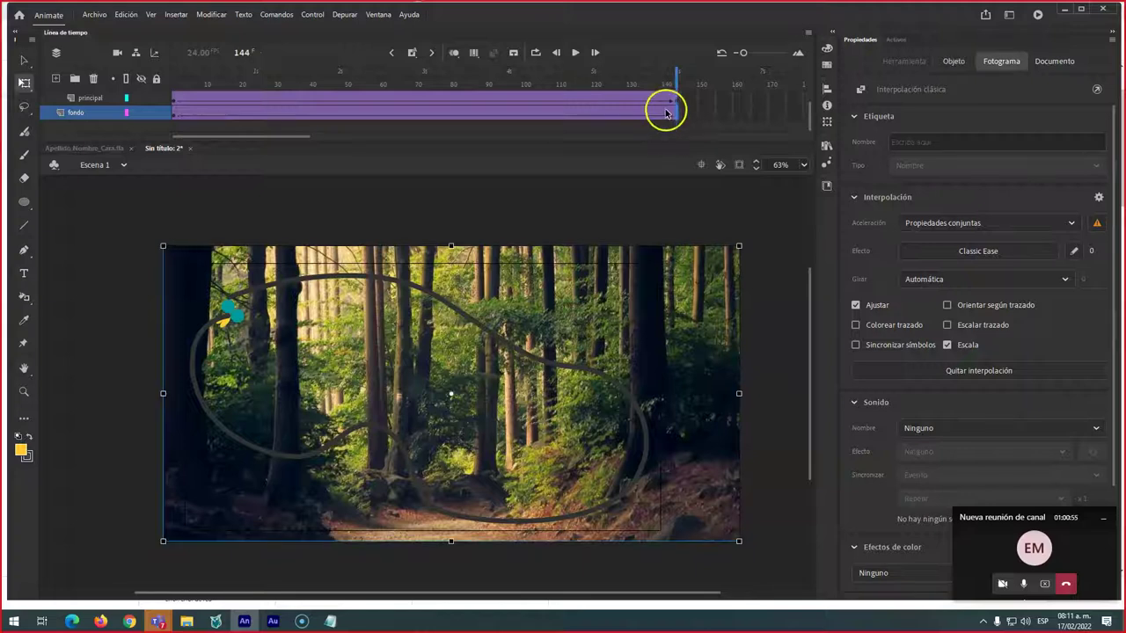
Add a keyframe at frame 72 of fondo, shift the forest background slightly to the left there, and test the movie.
left_click(425, 114)
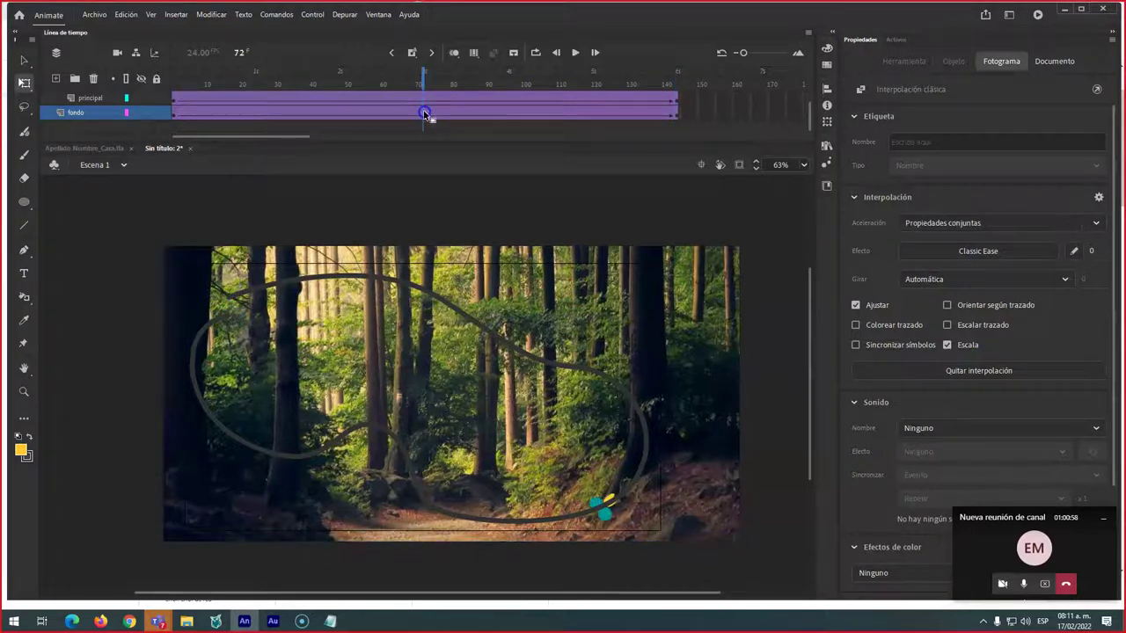
left_click(460, 262)
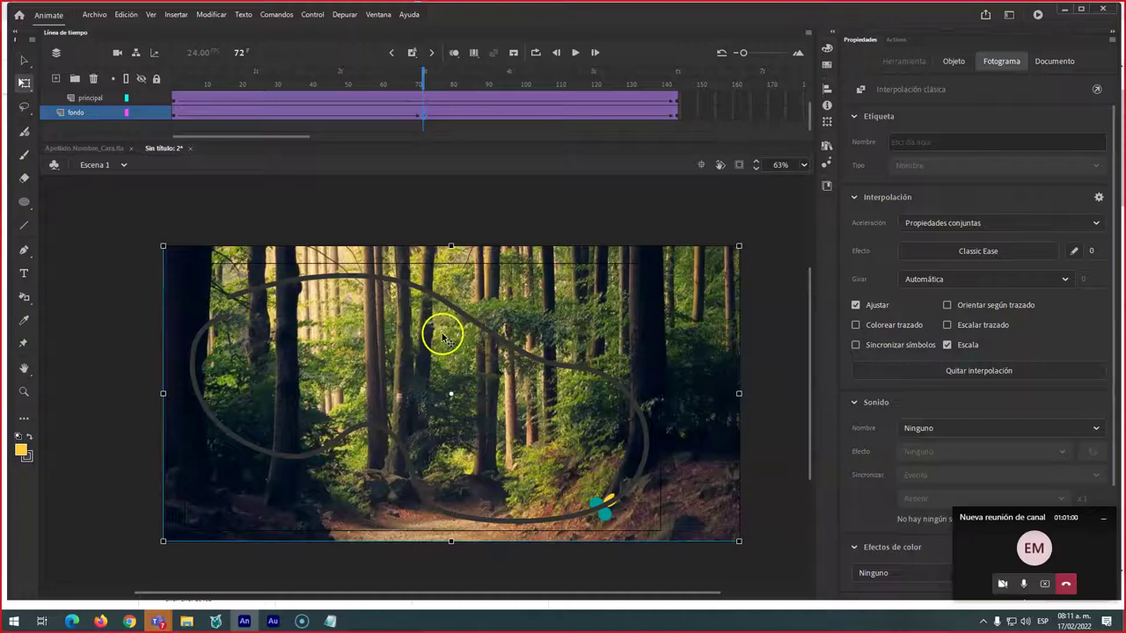
left_click_drag(444, 337, 439, 337)
key("ctrl+Return")
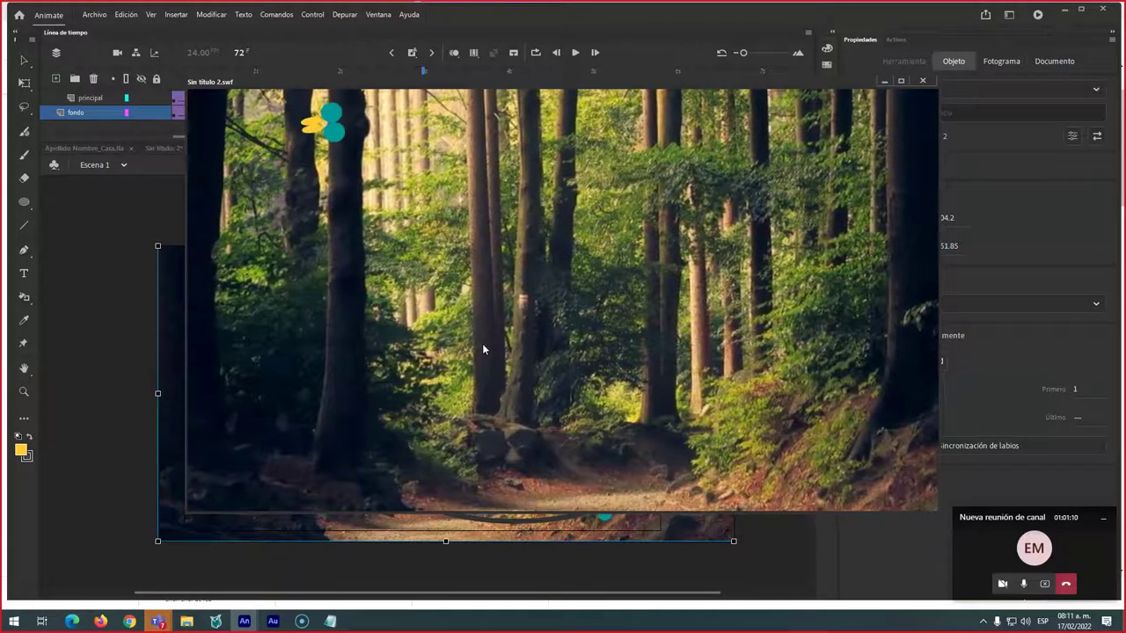
left_click(922, 80)
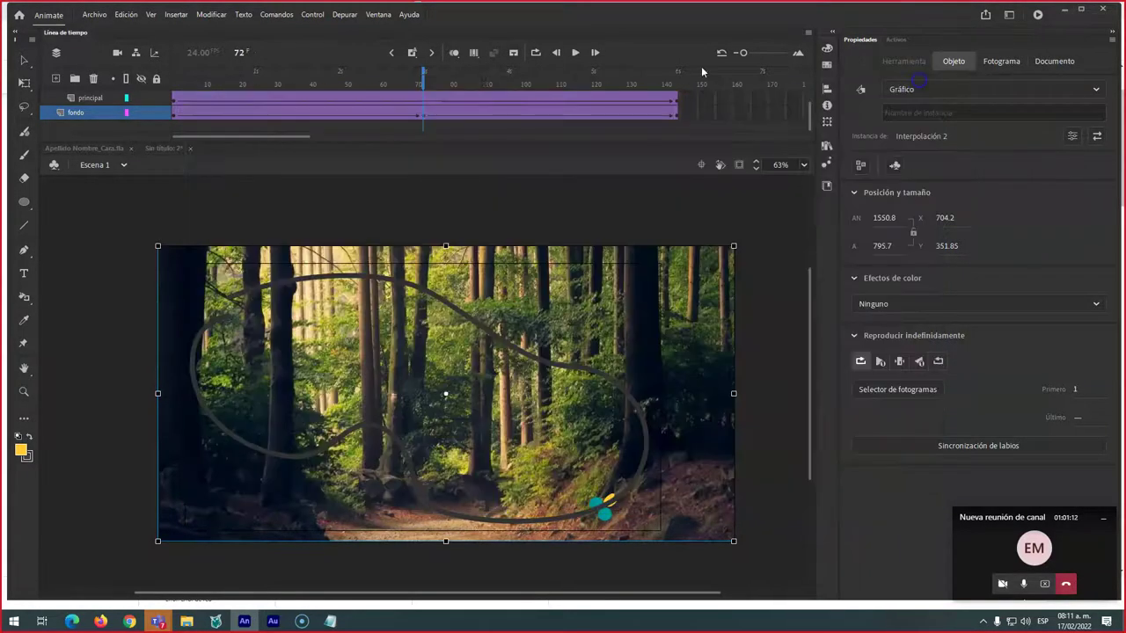
At frame 1 of the guide layer, pull the end point of the path up and left, close to its starting point.
left_click_drag(423, 67, 37, 79)
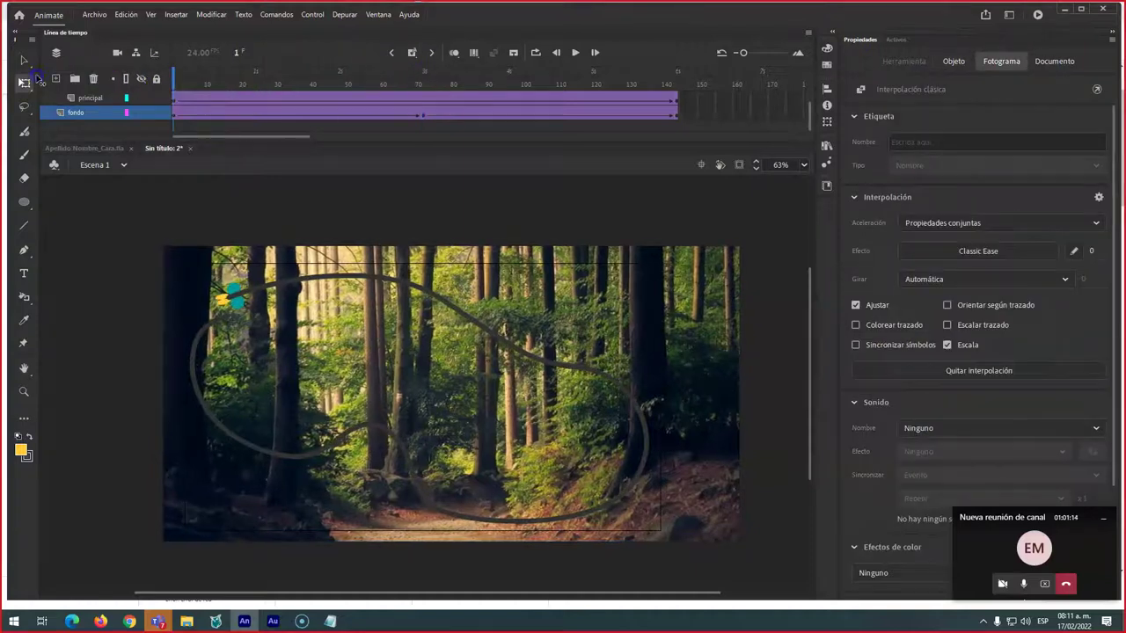
scroll(298, 312, "up", 4)
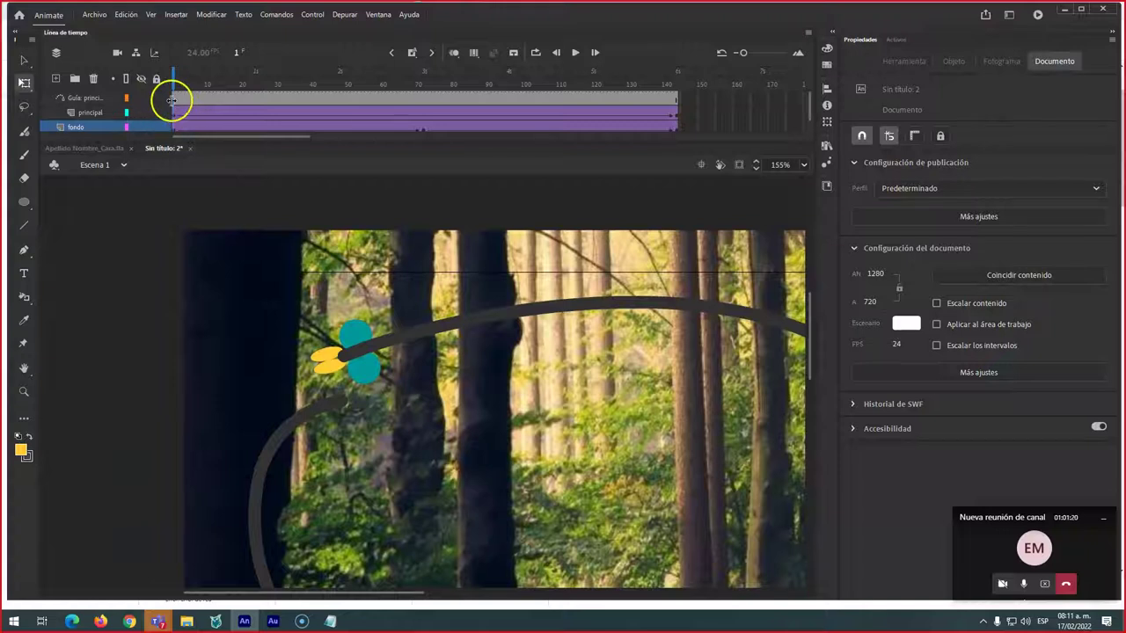
left_click(86, 97)
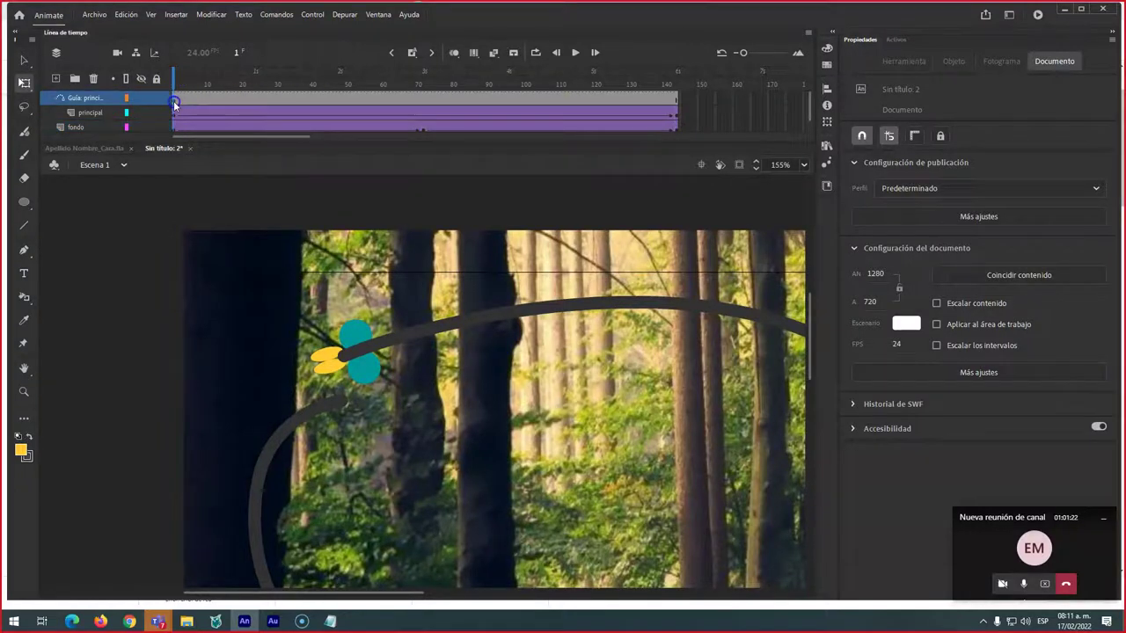
left_click(24, 59)
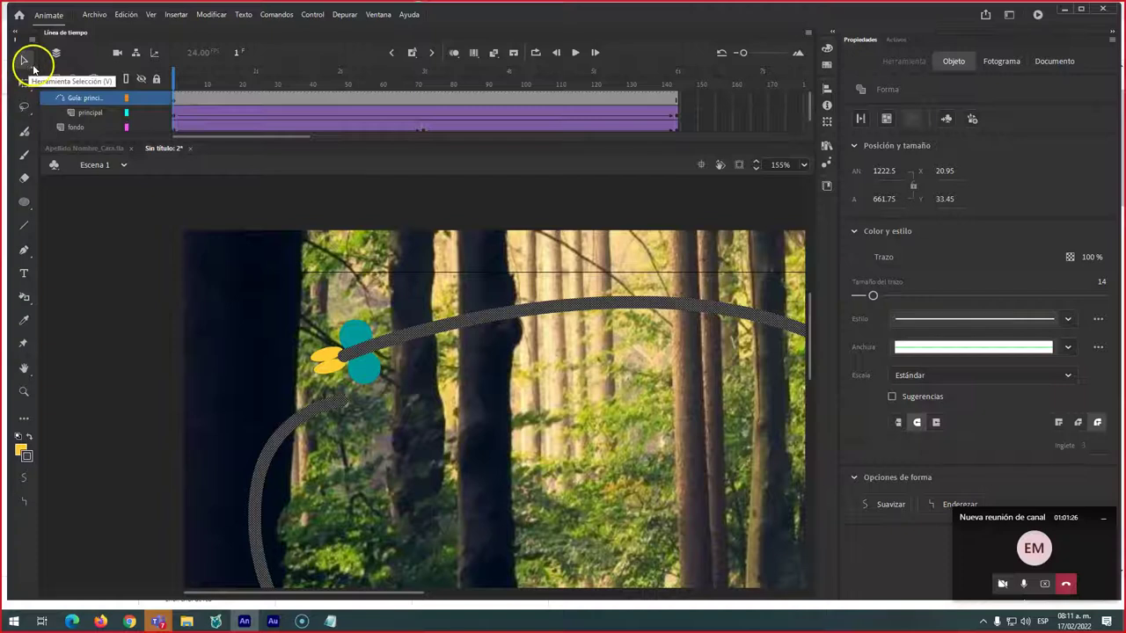
left_click(148, 183)
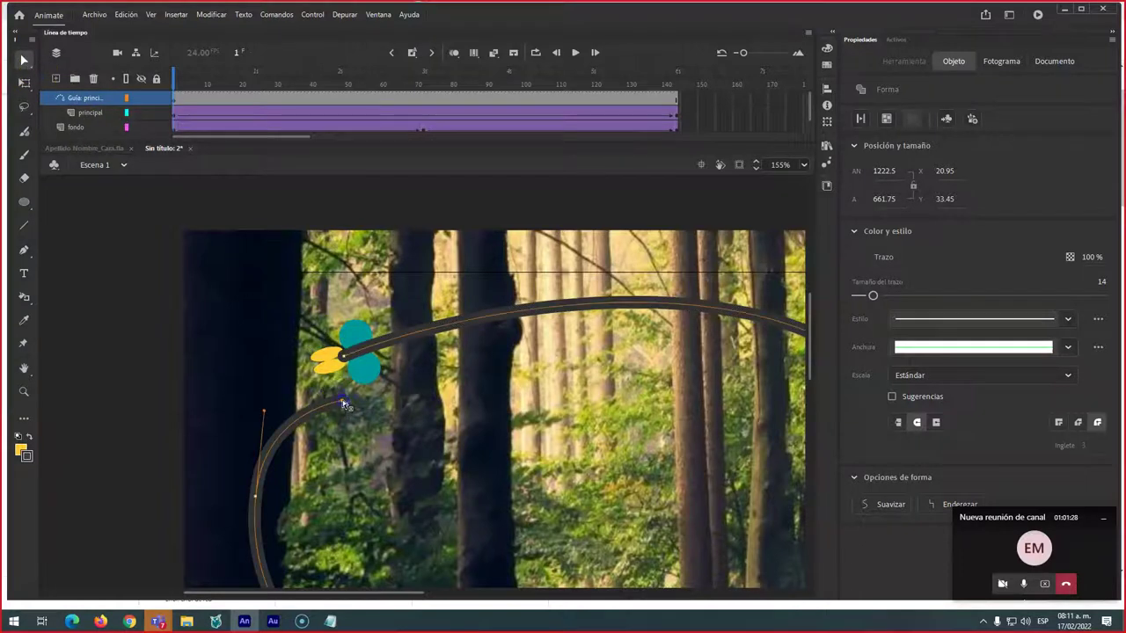
left_click_drag(325, 376, 321, 370)
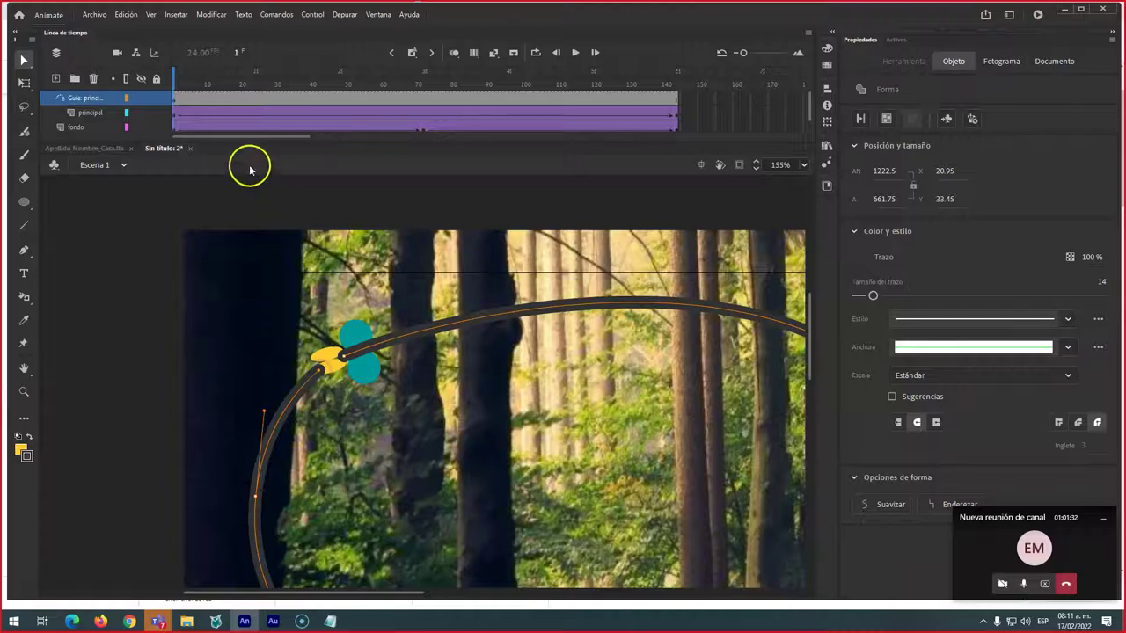
Scrub the timeline from frame 1 to 144 to check the butterfly's motion along the reshaped guide.
left_click(173, 80)
left_click_drag(174, 79, 678, 104)
left_click(352, 105)
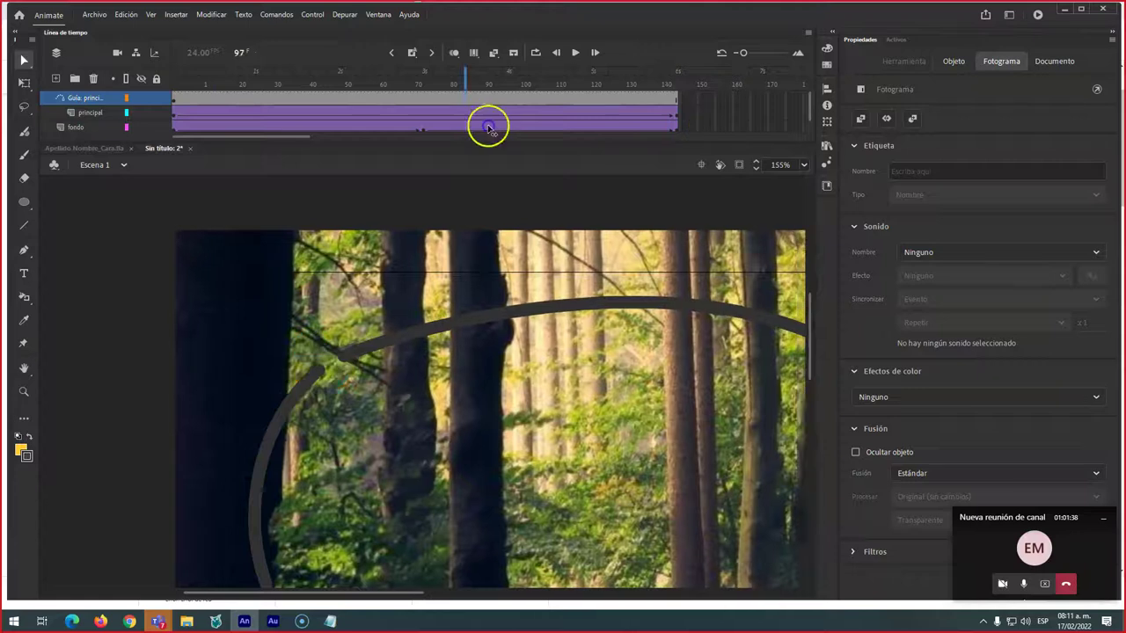
At frame 1, nudge the butterfly's guide path slightly left and down to X 18.35, Y 34.75, and deselect it.
left_click(174, 126)
left_click(173, 114)
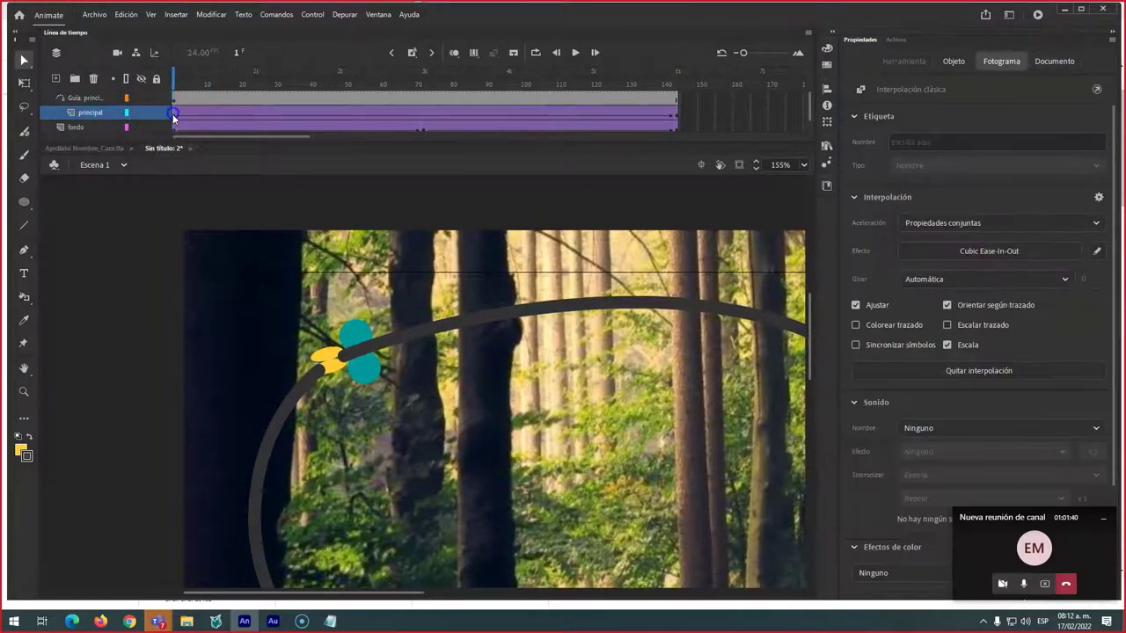
left_click(23, 62)
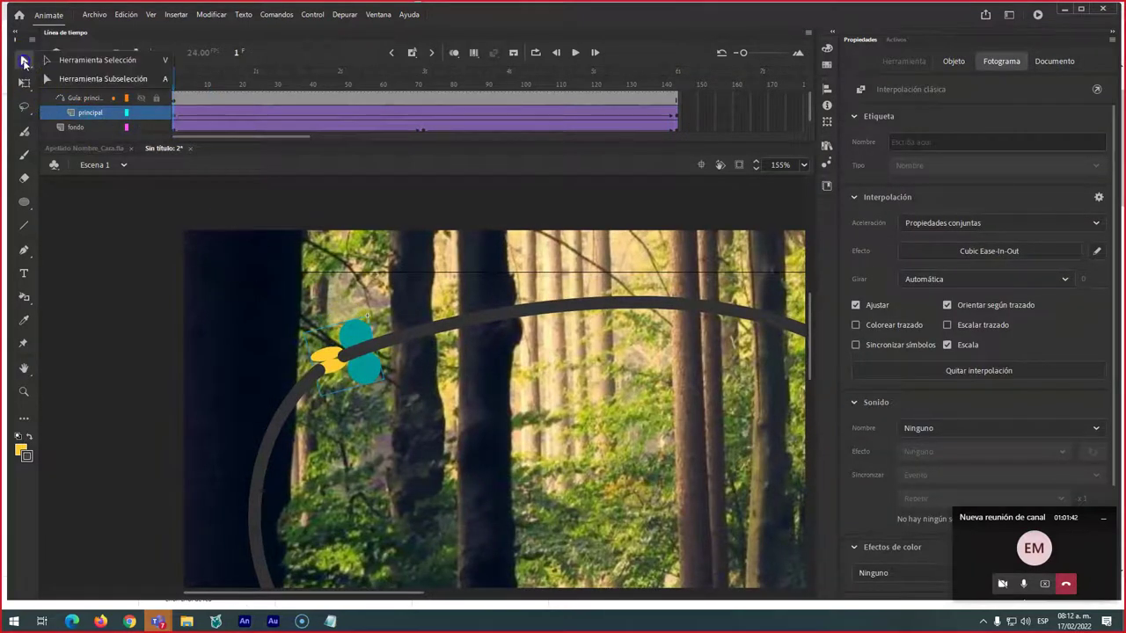
left_click(75, 60)
left_click(365, 339)
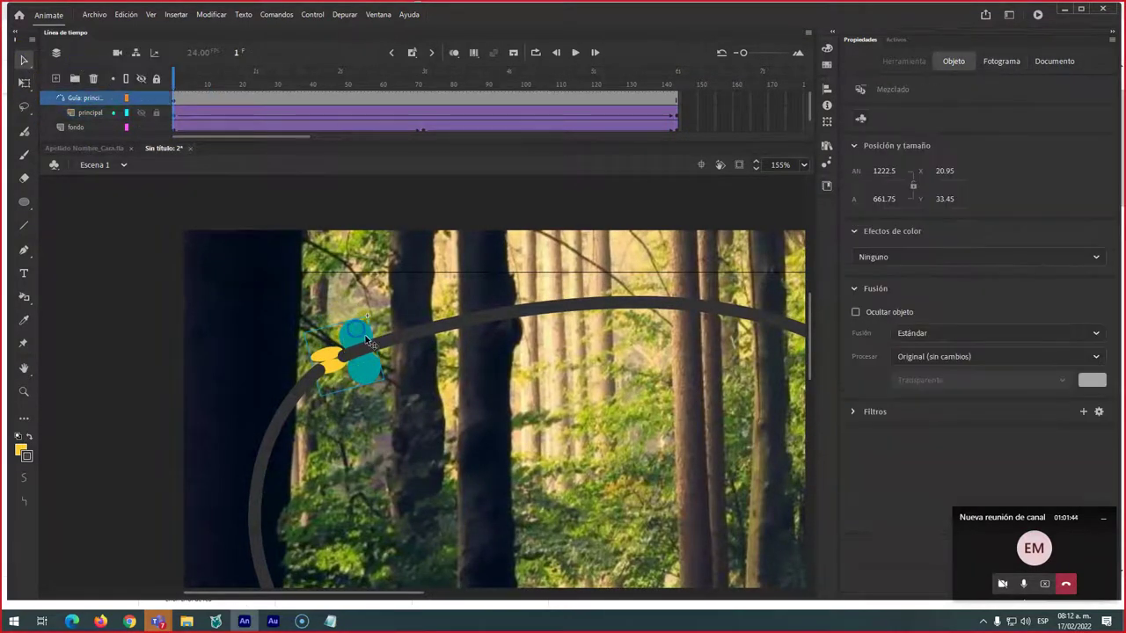
left_click(365, 340)
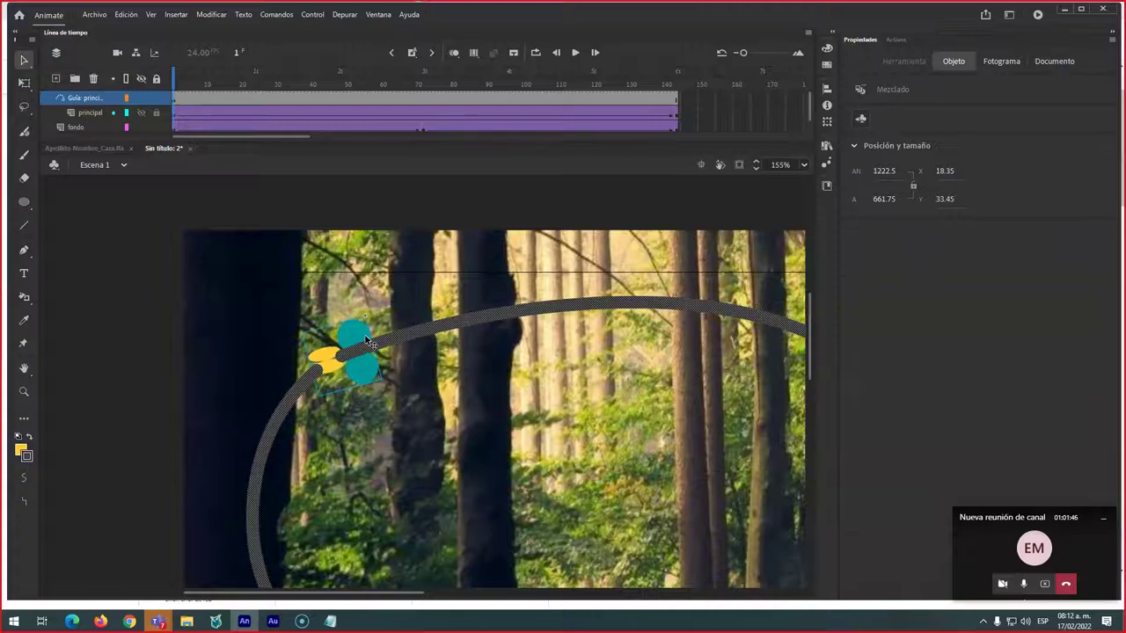
left_click_drag(368, 342, 367, 343)
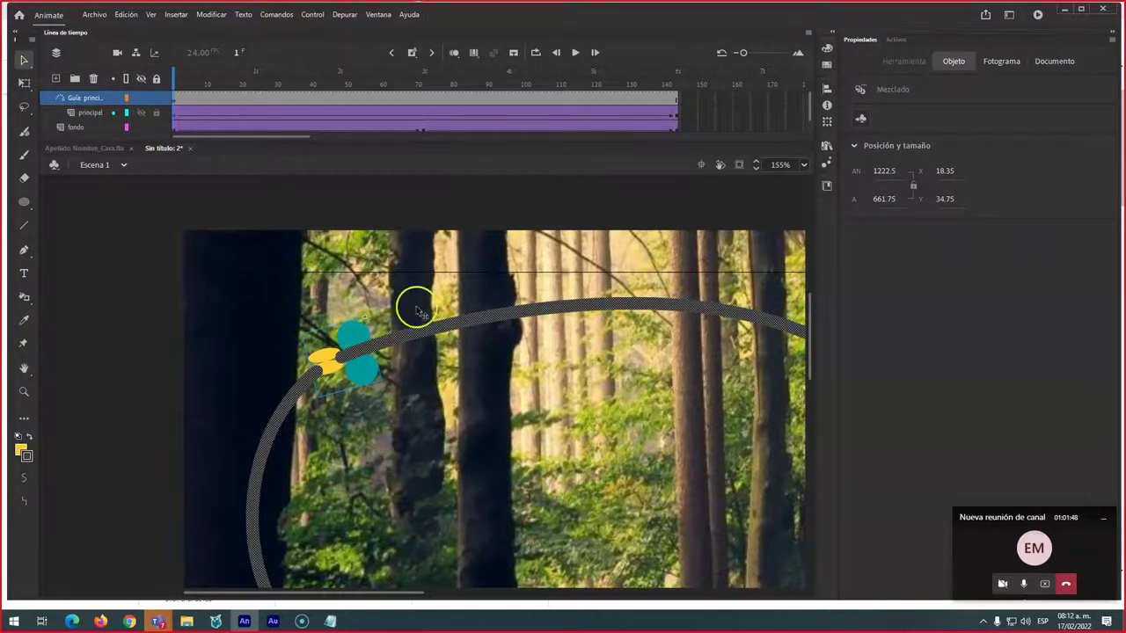
left_click(361, 262)
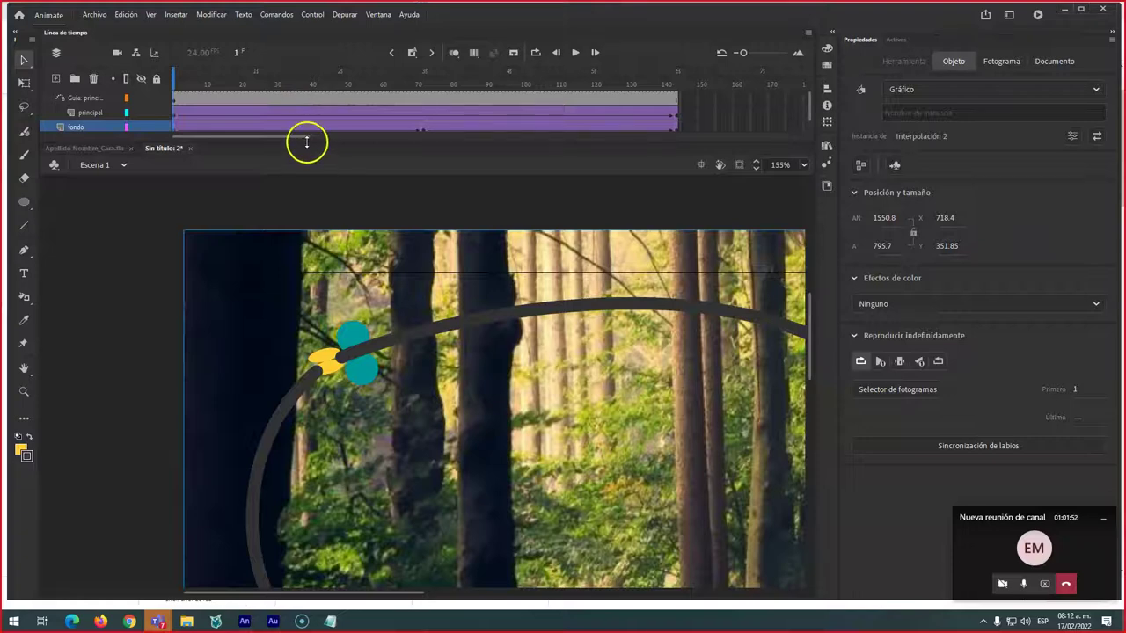
Switch to Chrome and search Google Images for "mariposas".
key("alt+Tab")
key("alt+Tab")
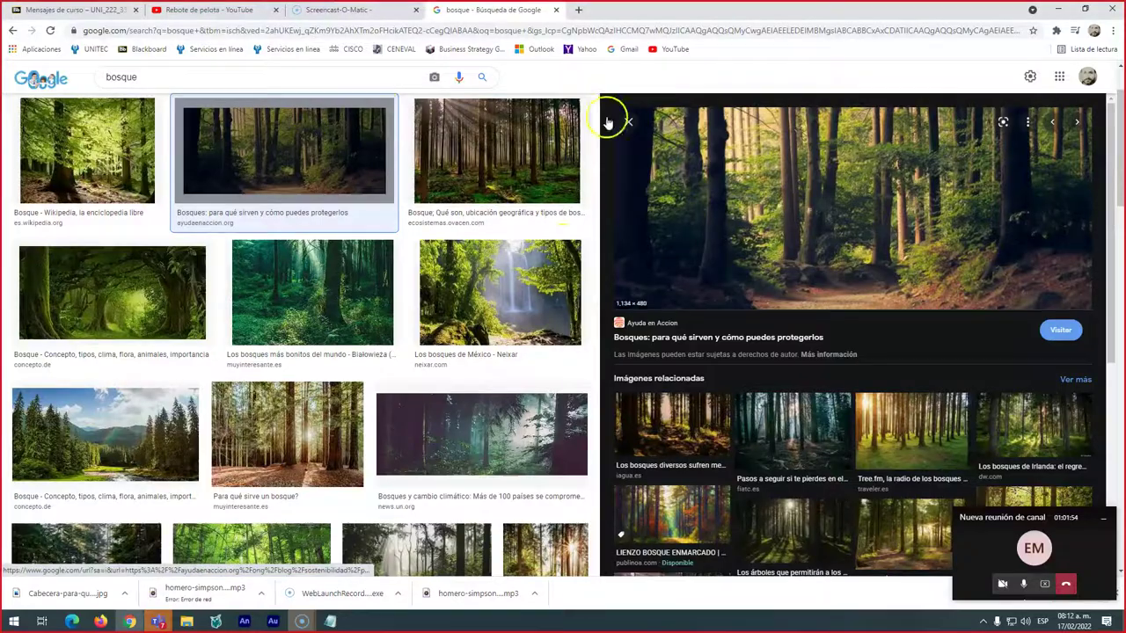
left_click(187, 76)
left_click_drag(187, 76, 96, 67)
type("mari")
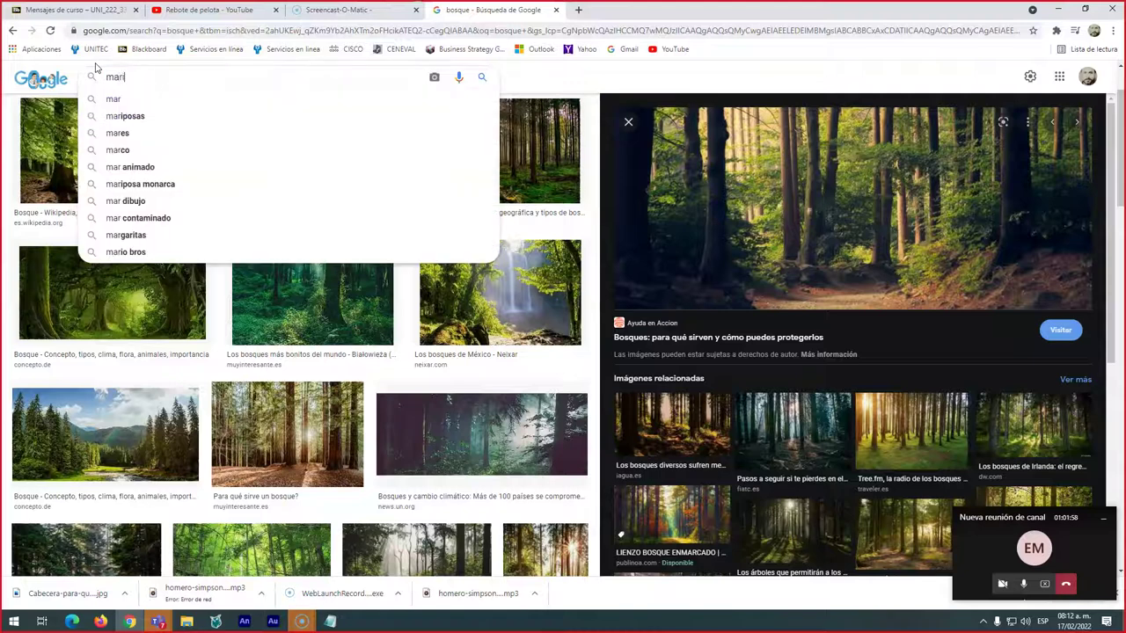
type("posas")
key("Return")
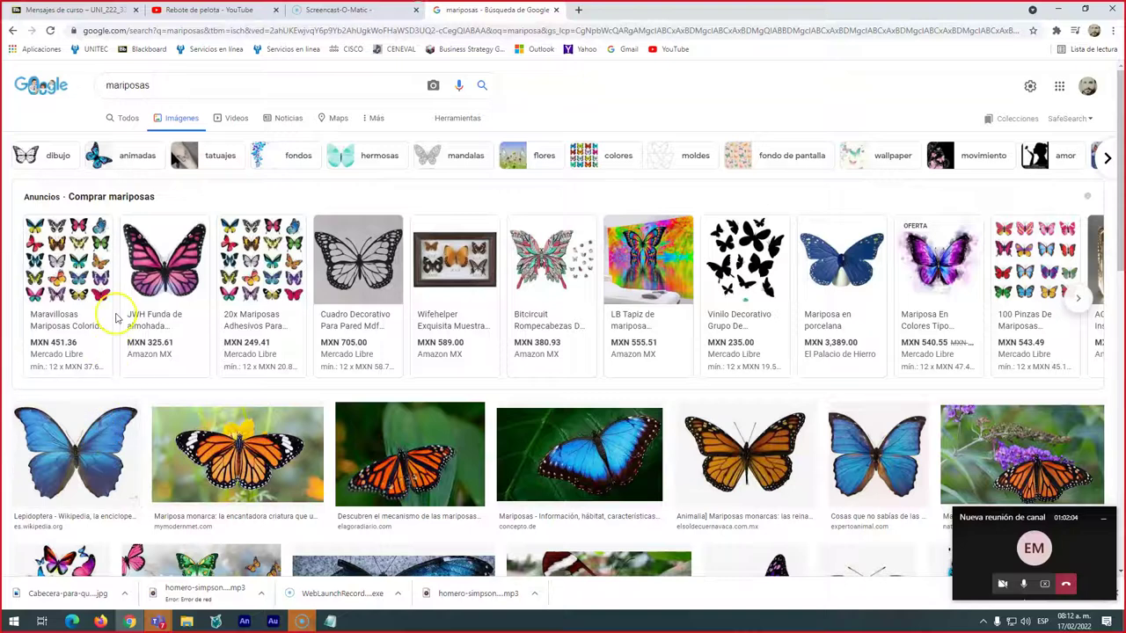
Open the orange monarch butterfly image result from El Sol de Cuernavaca and its source article.
left_click(765, 459)
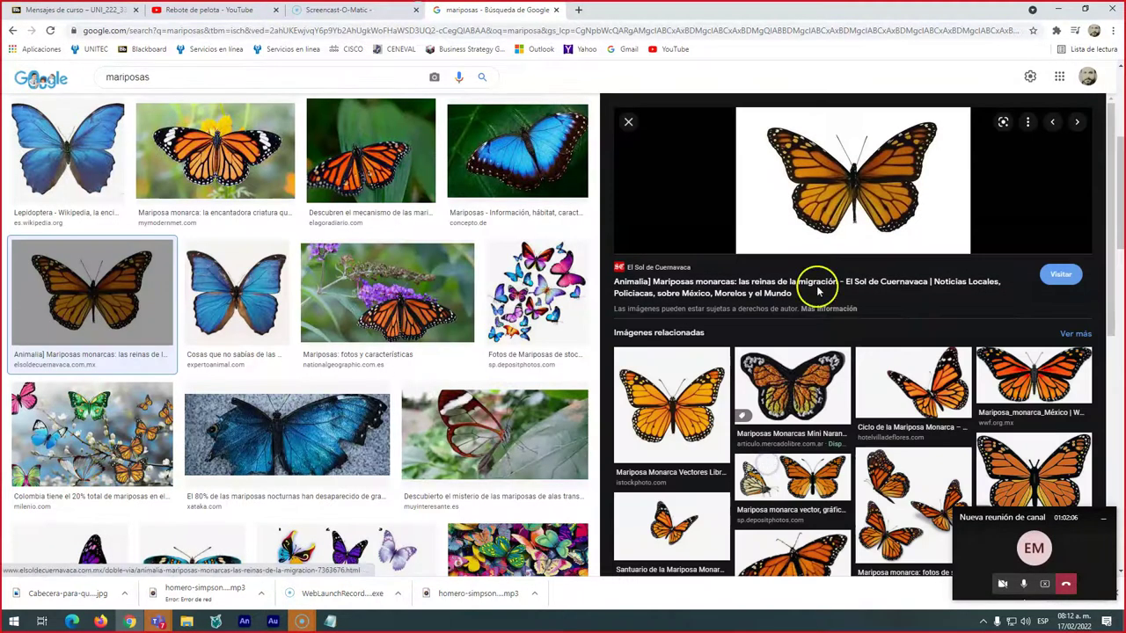
left_click(825, 212)
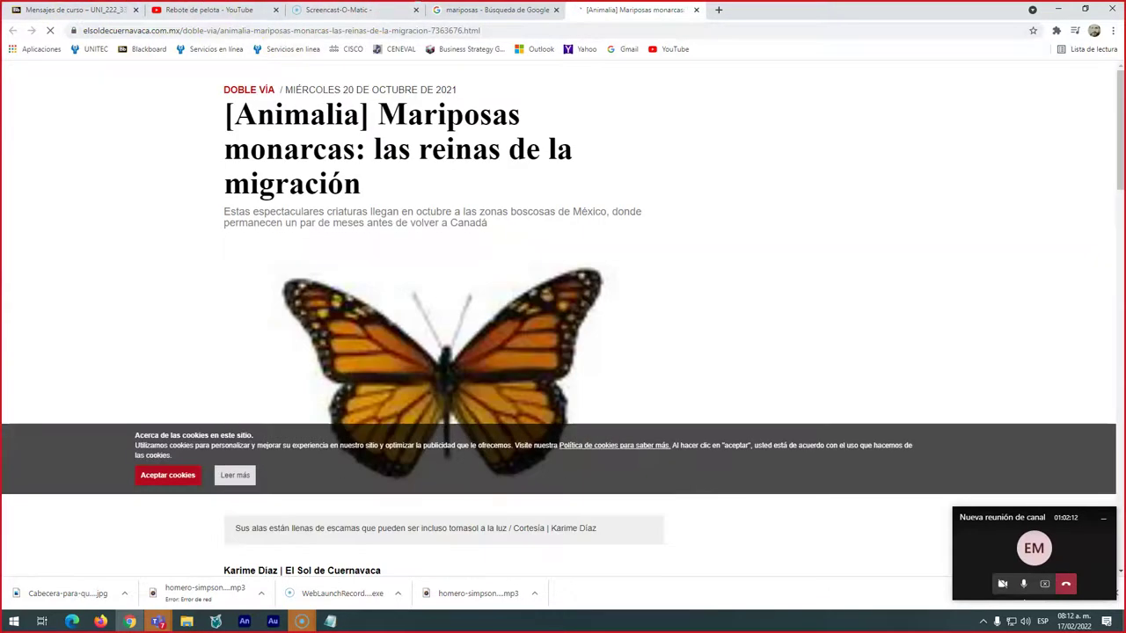
scroll(506, 370, "down", 2)
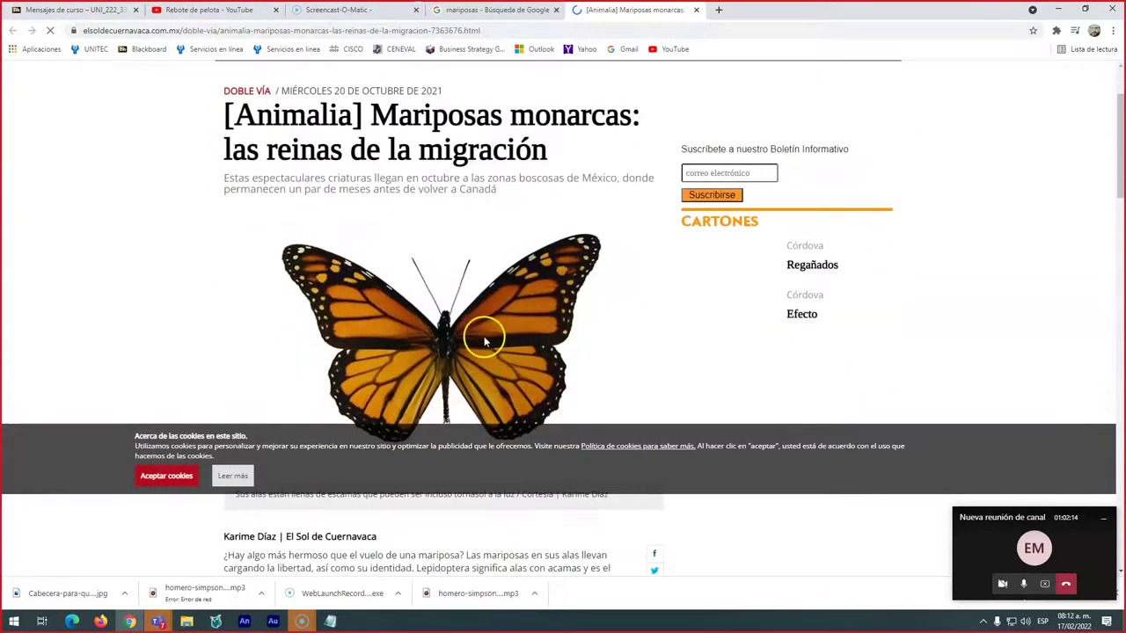
Save the article's monarch butterfly picture to the Escritorio folder as the JPEG image mariposa-monarca.
right_click(475, 324)
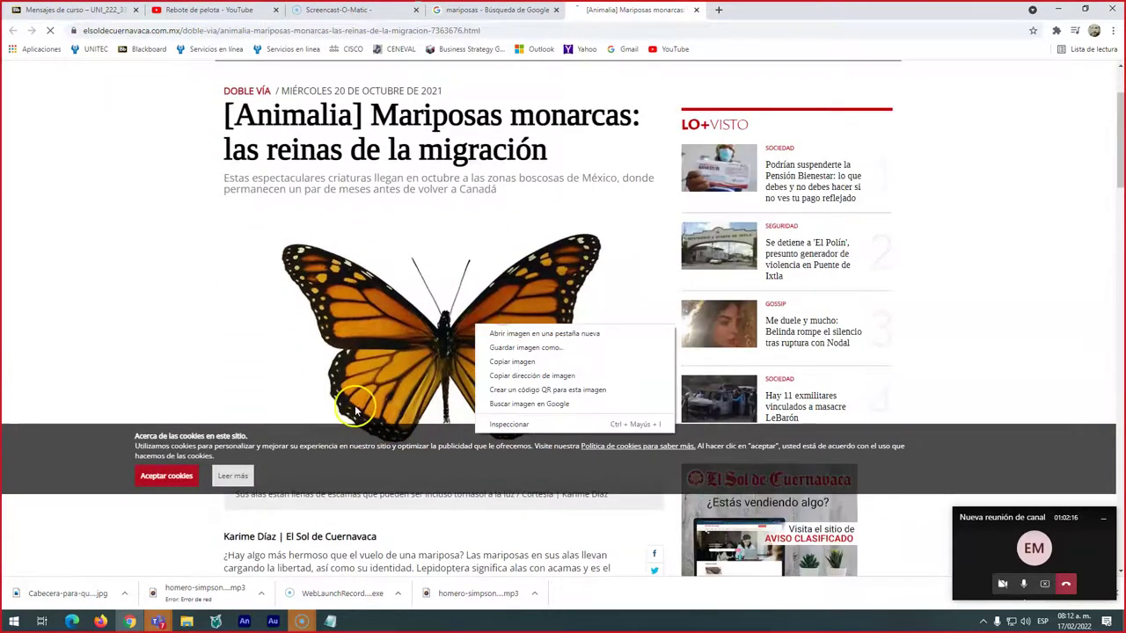
left_click(513, 360)
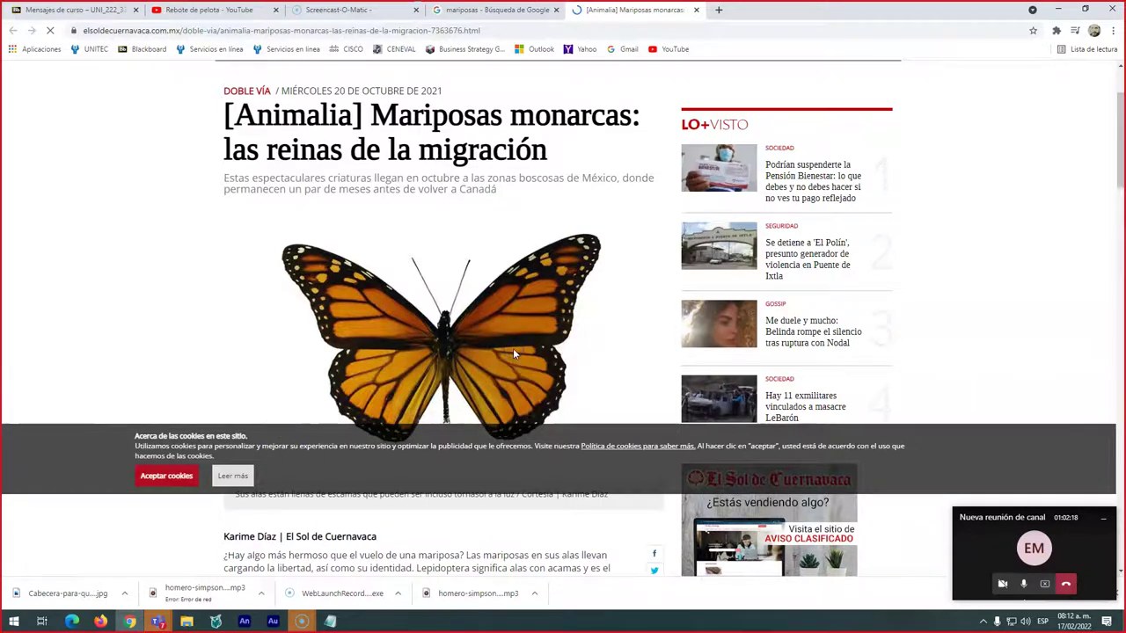
left_click(496, 338)
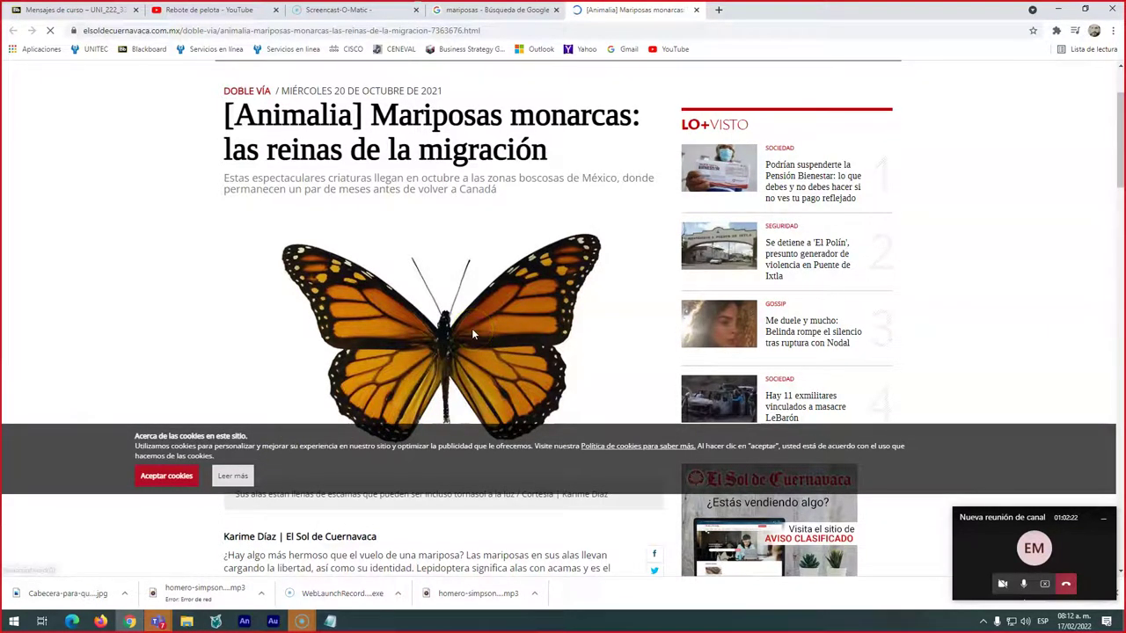
scroll(467, 352, "down", 1)
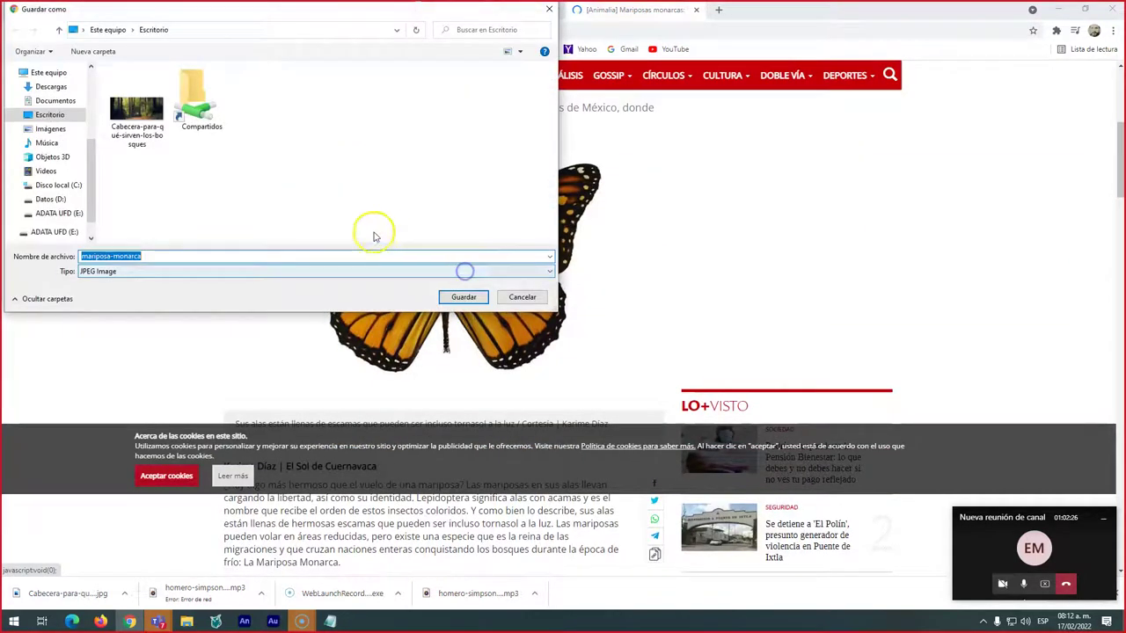
left_click(466, 296)
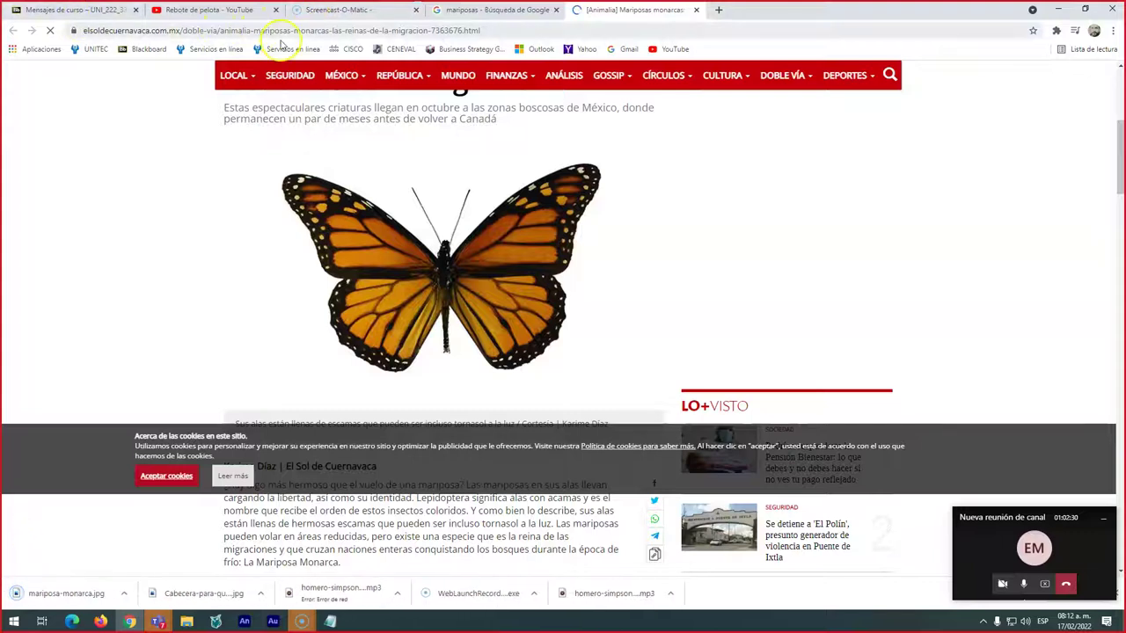
Switch back to Animate and open the mariposa symbol and its nested Interpolación 1 symbol for editing.
key("alt+Tab")
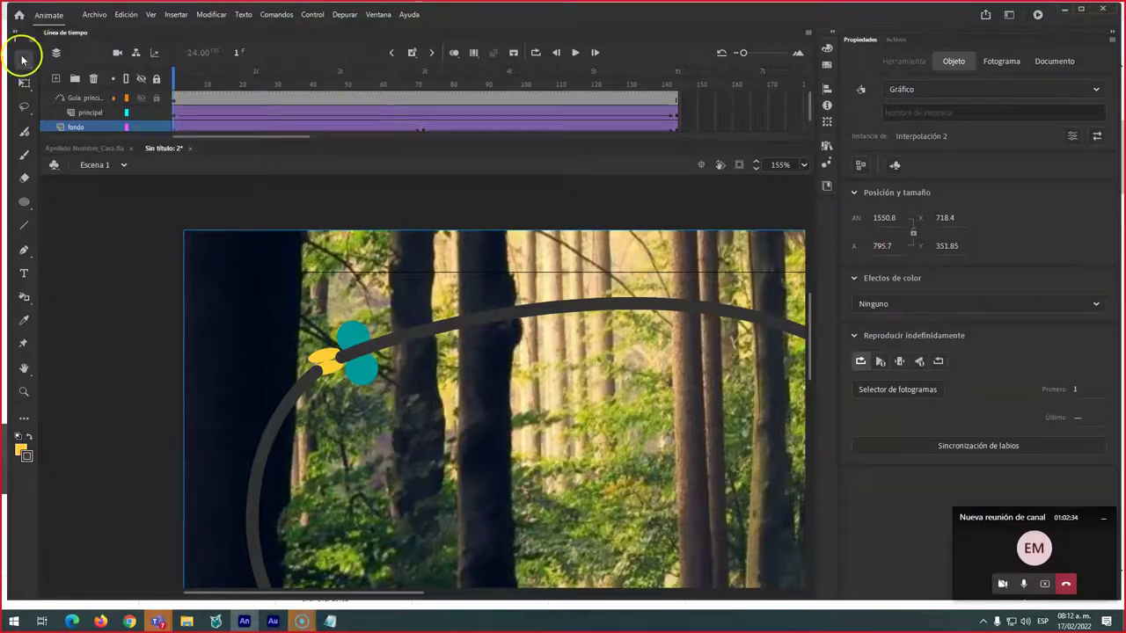
double_click(352, 347)
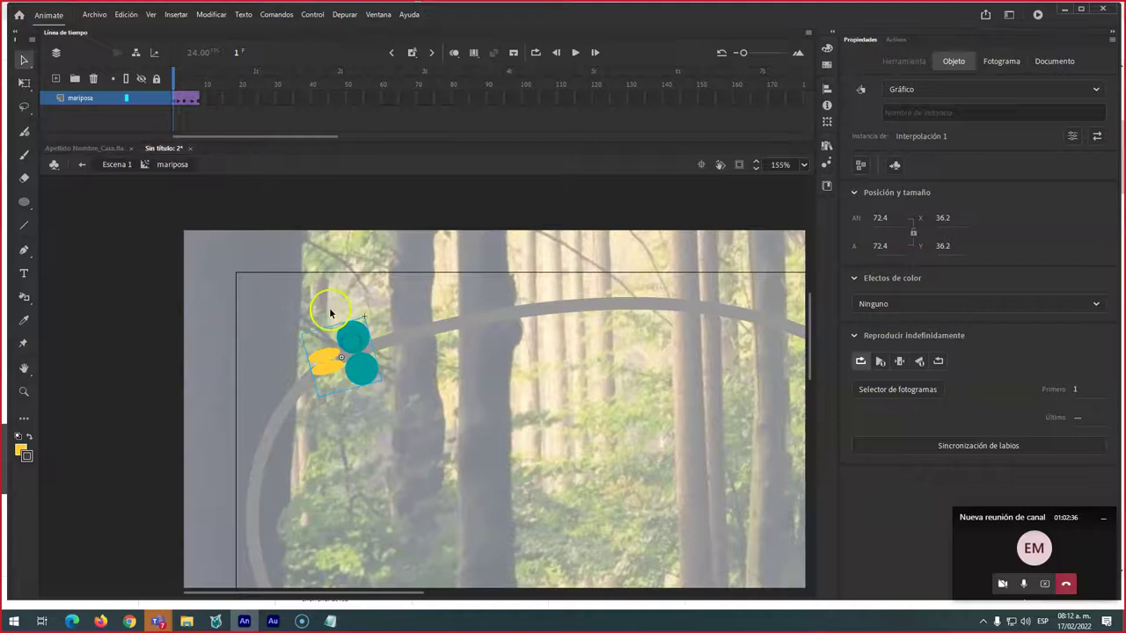
double_click(360, 347)
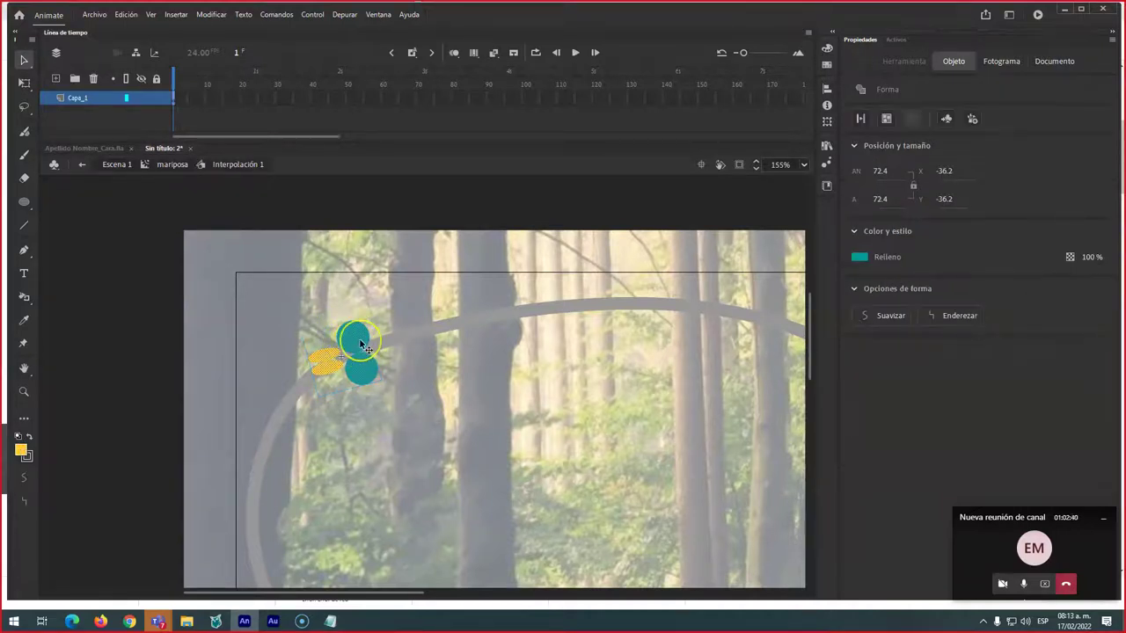
scroll(363, 348, "up", 5)
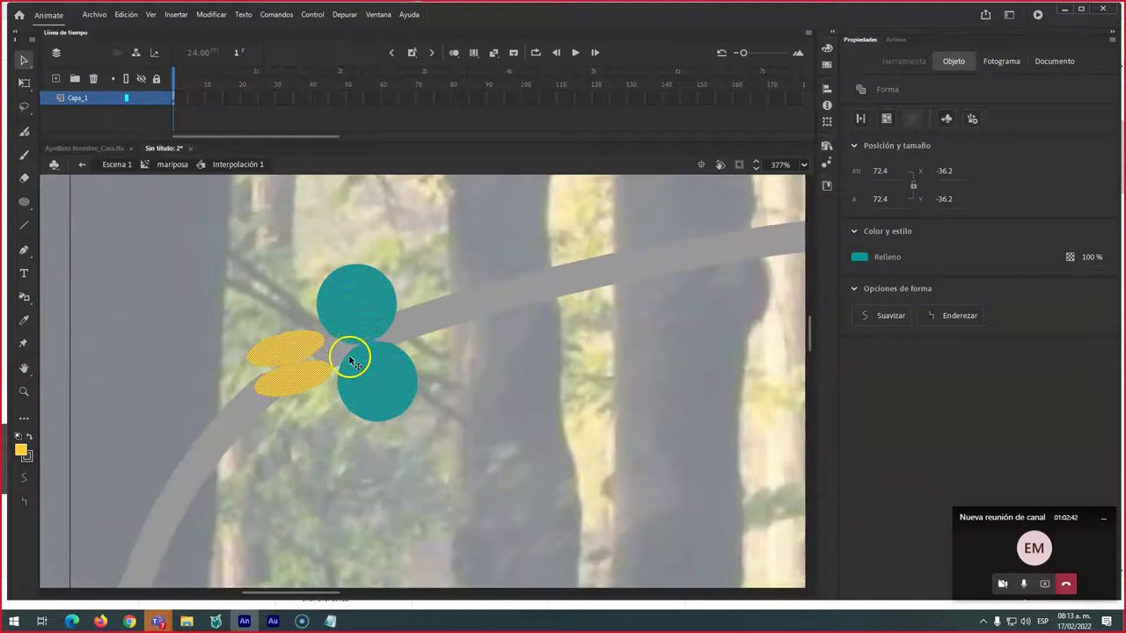
Import the mariposa-monarca image from the Escritorio folder into the Interpolación 1 symbol.
left_click(94, 14)
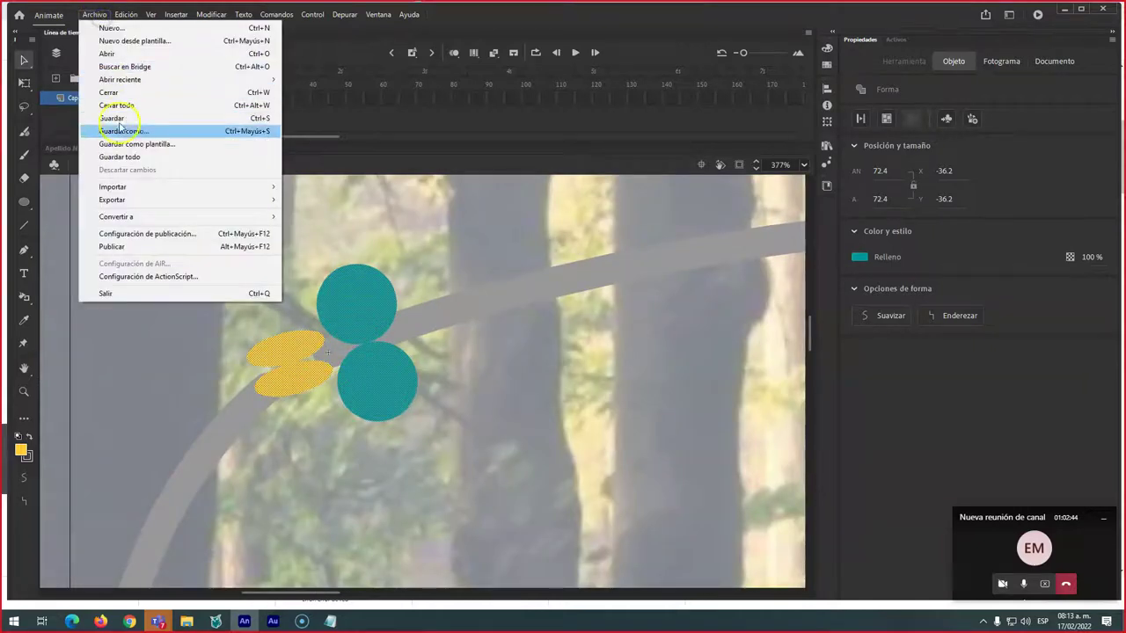
mouse_move(119, 189)
key("Right")
key("Return")
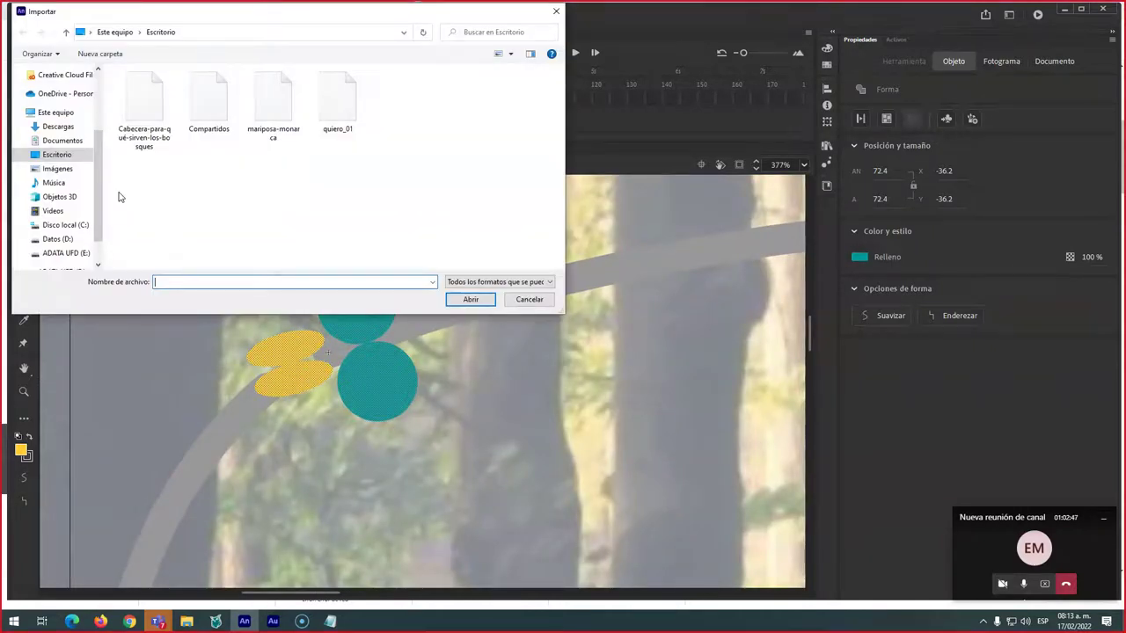
left_click(273, 105)
left_click(476, 299)
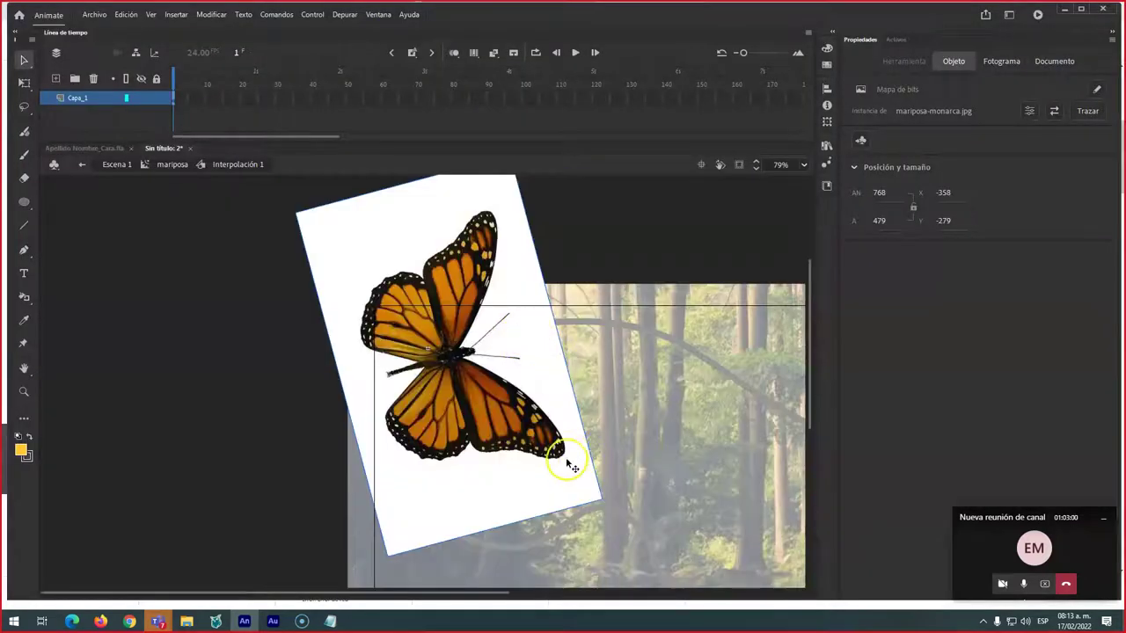
Scale the imported butterfly bitmap down to about 174 × 109 and place it beside the drawn butterfly at X 36, Y -233.
key("q")
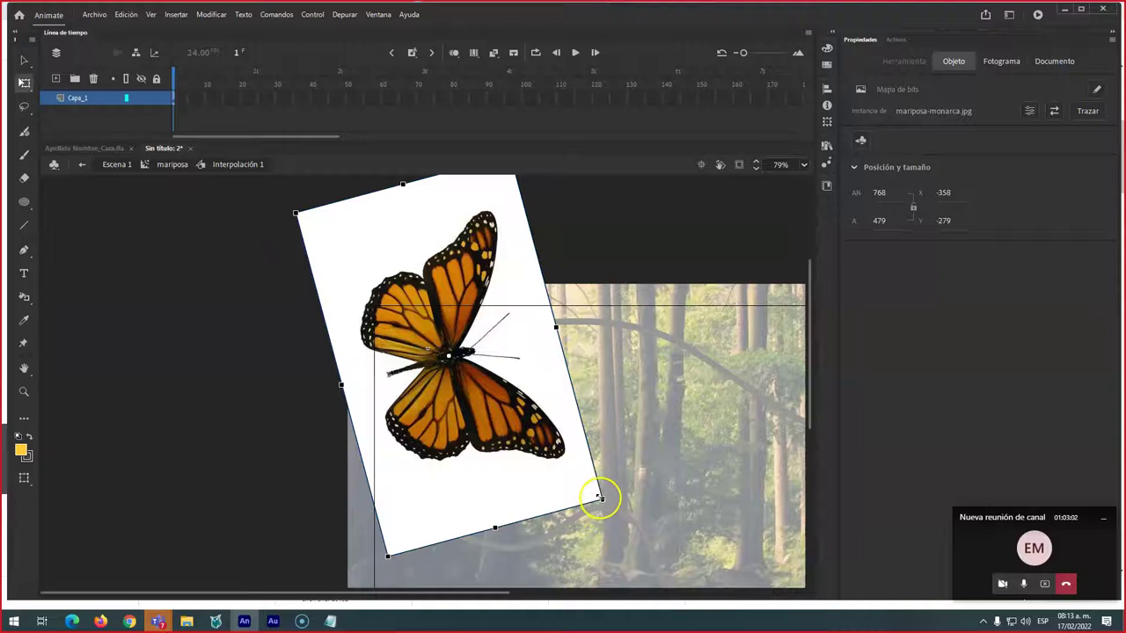
left_click_drag(599, 499, 538, 372)
scroll(490, 465, "up", 3)
scroll(490, 465, "down", 5)
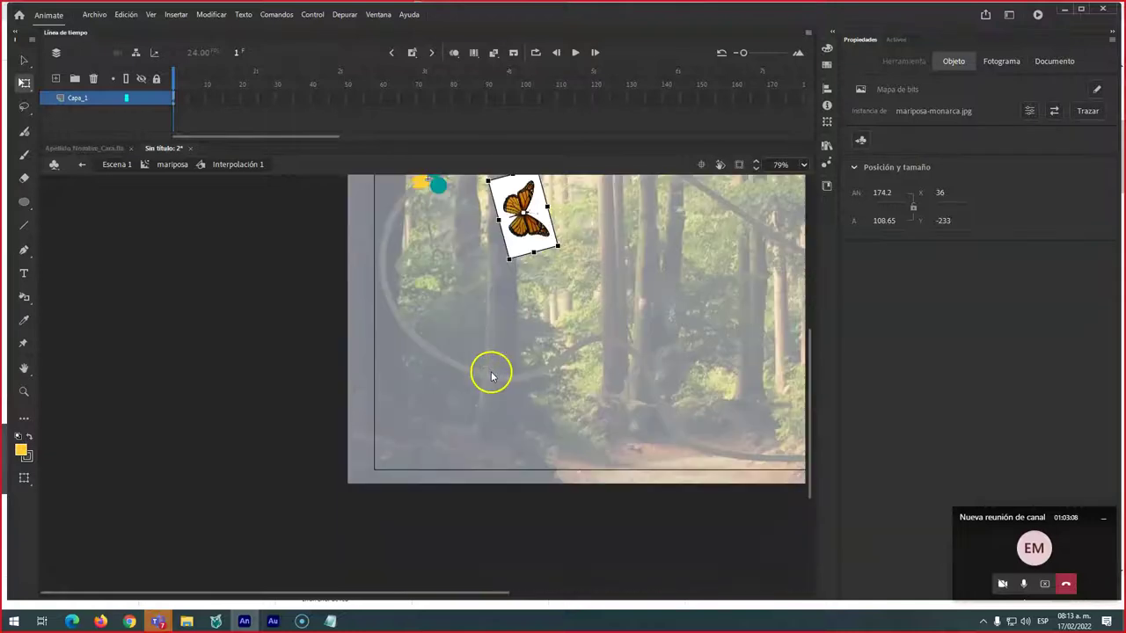
scroll(472, 284, "up", 3)
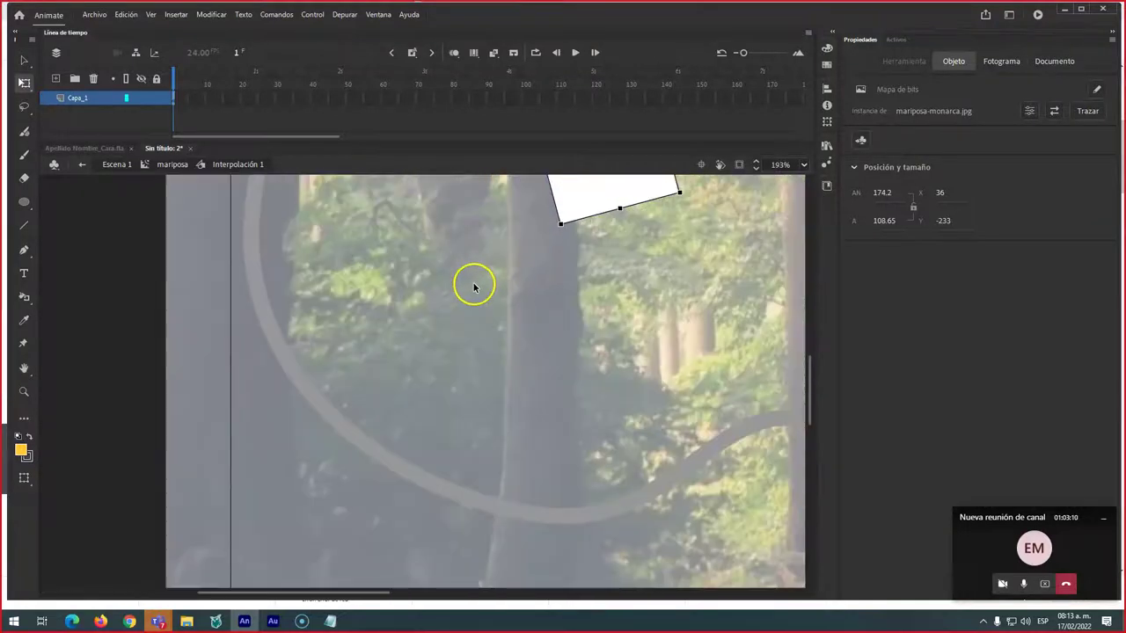
left_click_drag(482, 415, 440, 510)
scroll(422, 455, "up", 2)
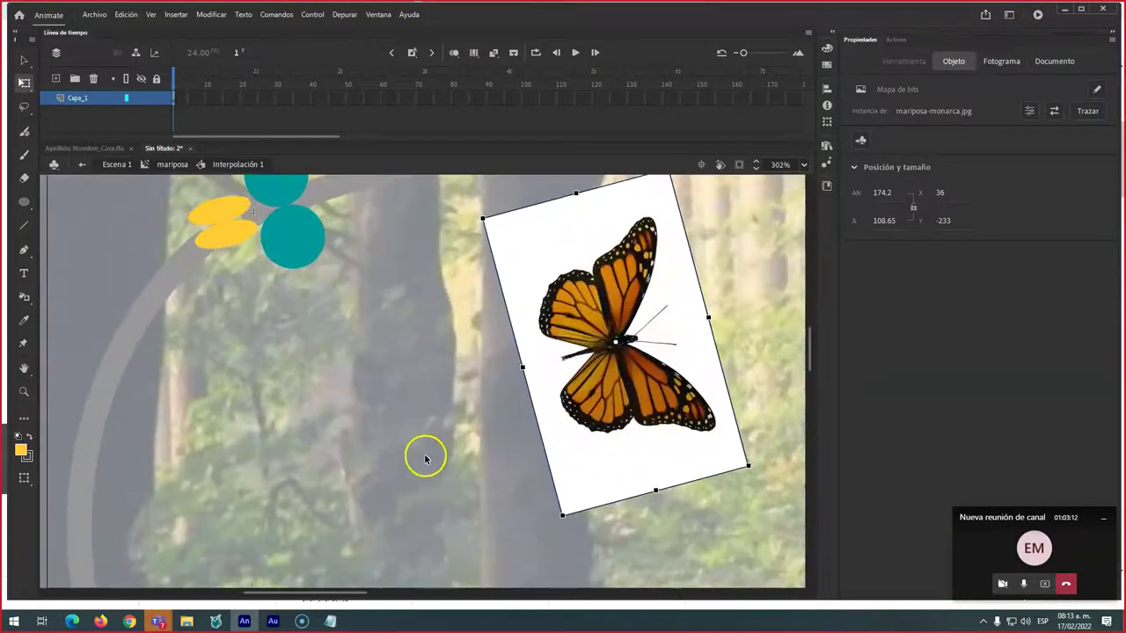
scroll(431, 440, "up", 5)
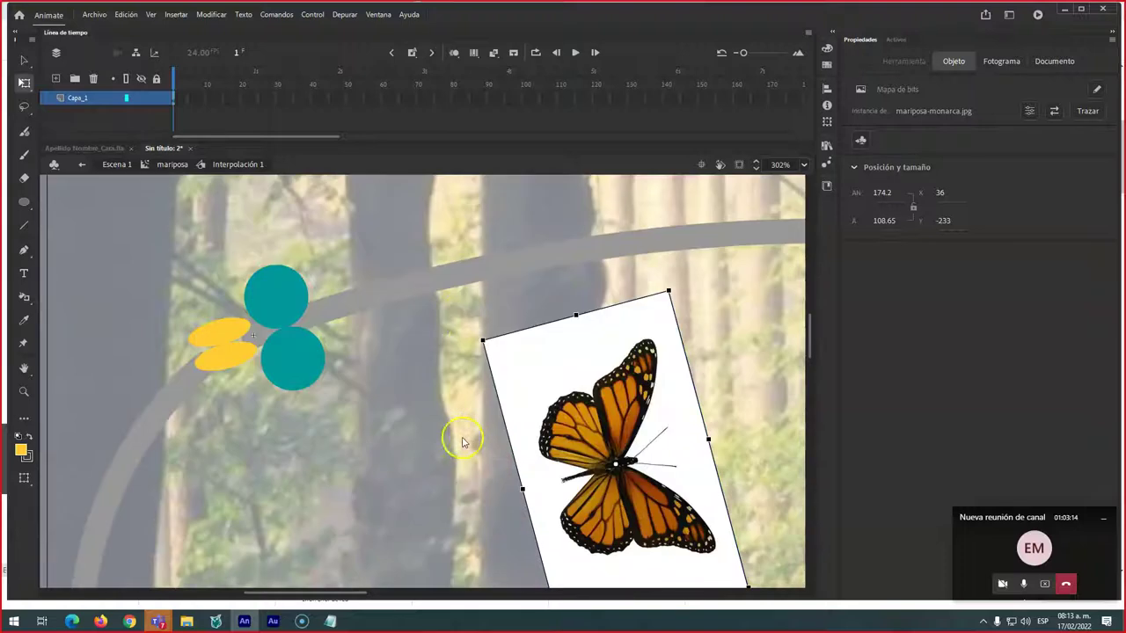
Trace the mariposa-monarca bitmap into vector shapes with a colour threshold of 100 and standard corner and curve settings.
left_click(19, 57)
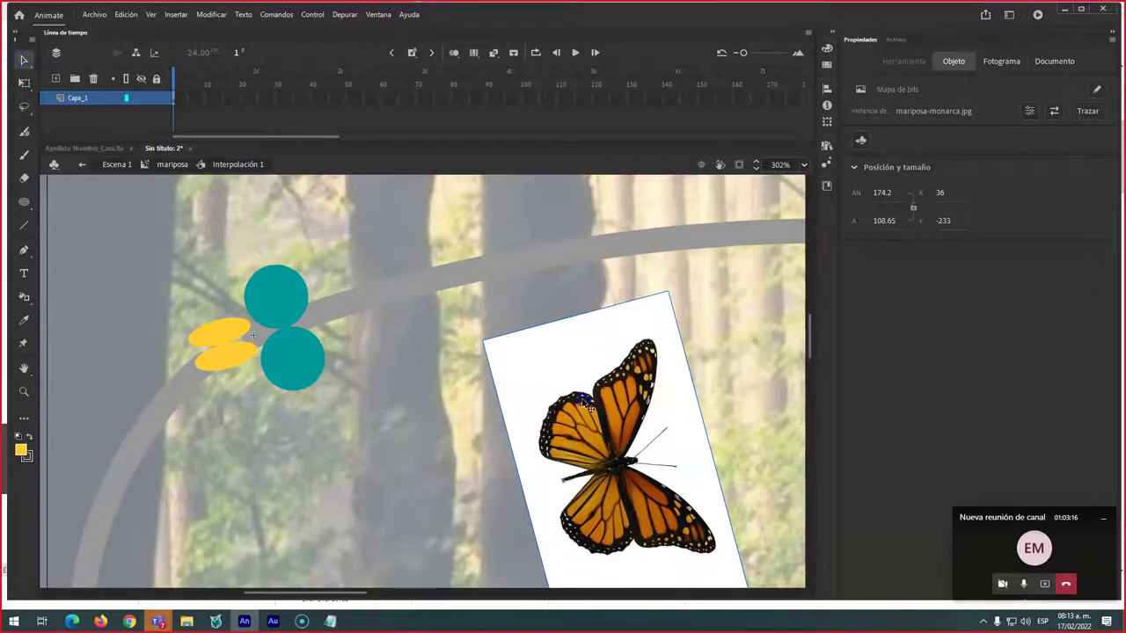
left_click(504, 300)
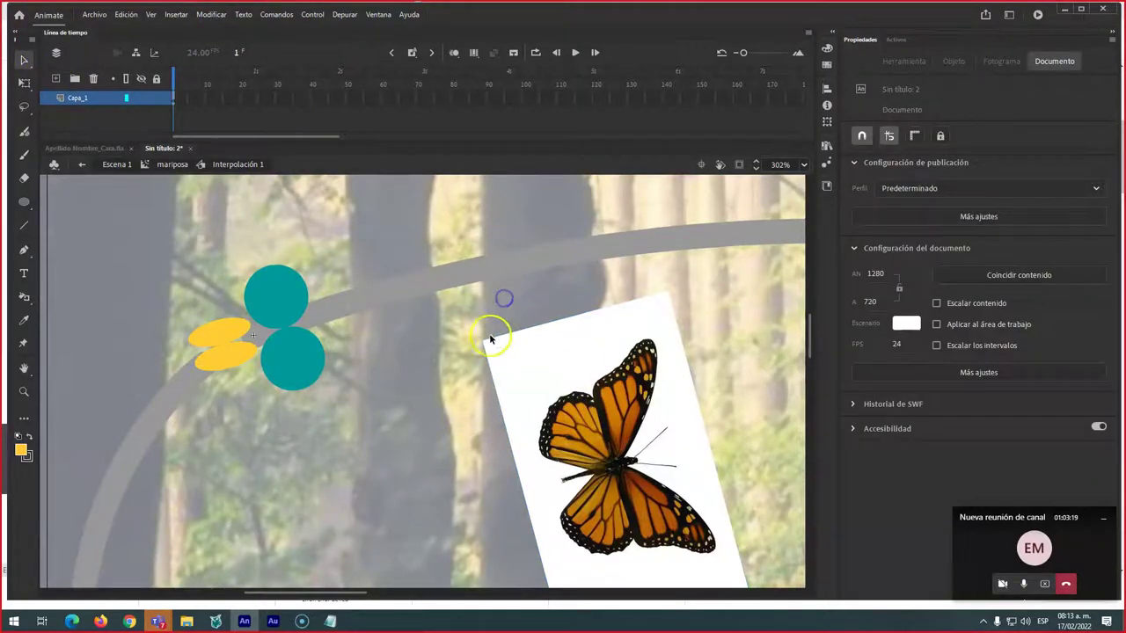
left_click(643, 310)
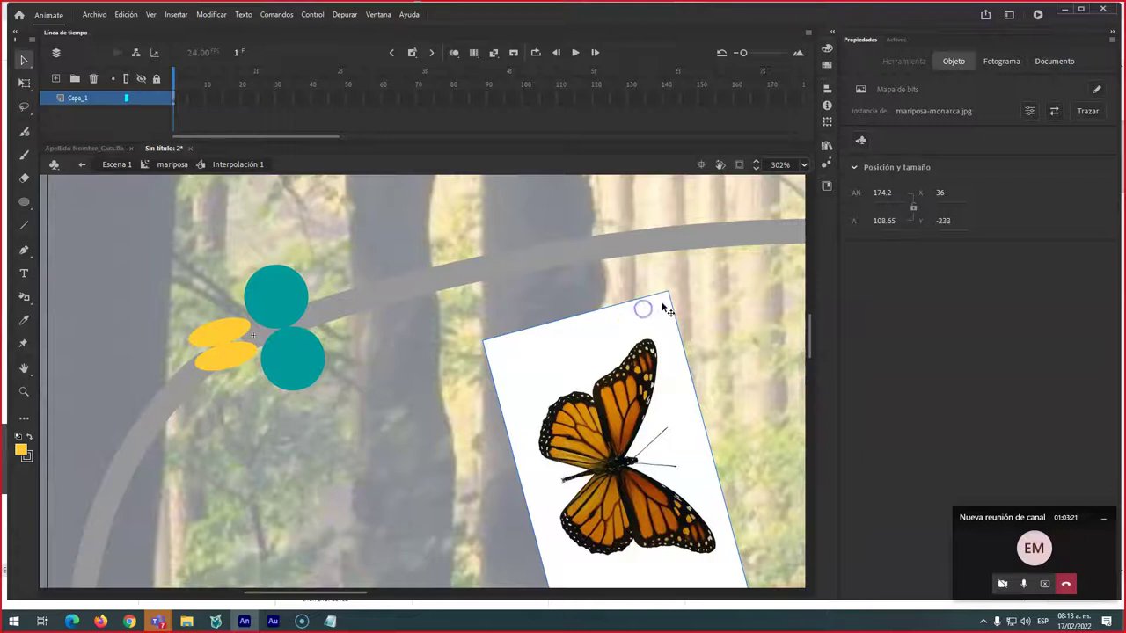
left_click(209, 15)
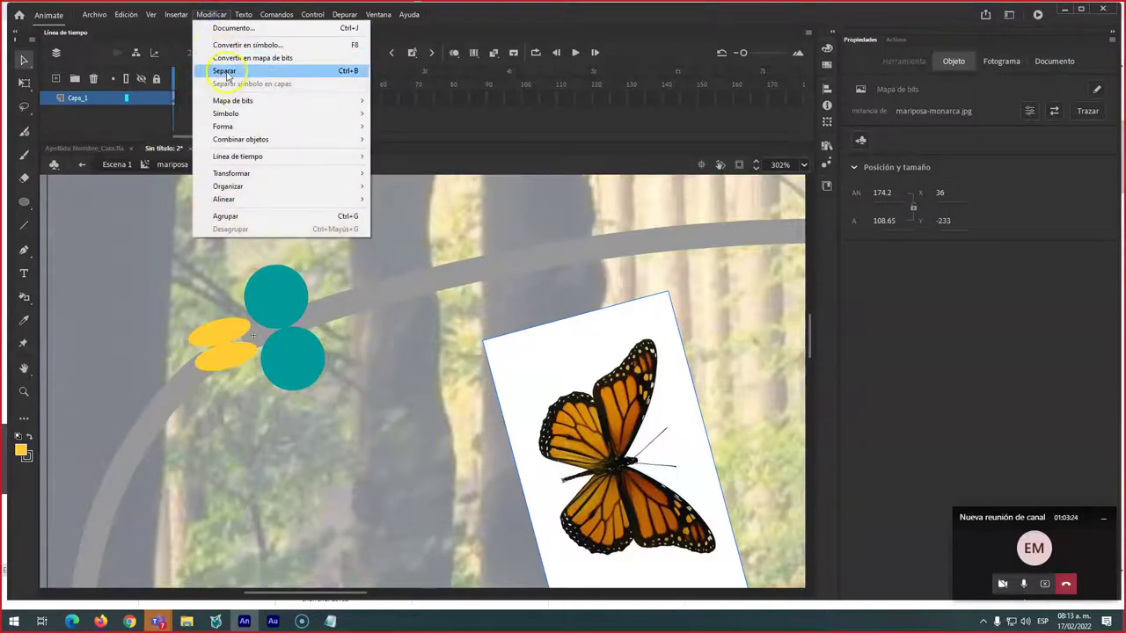
mouse_move(228, 101)
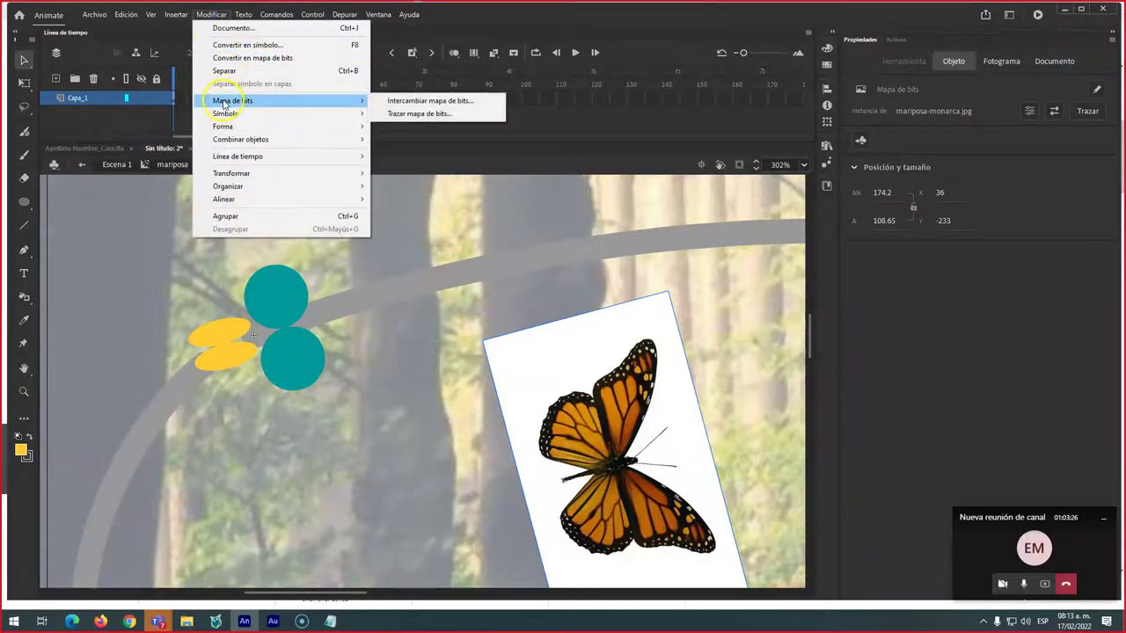
left_click(414, 114)
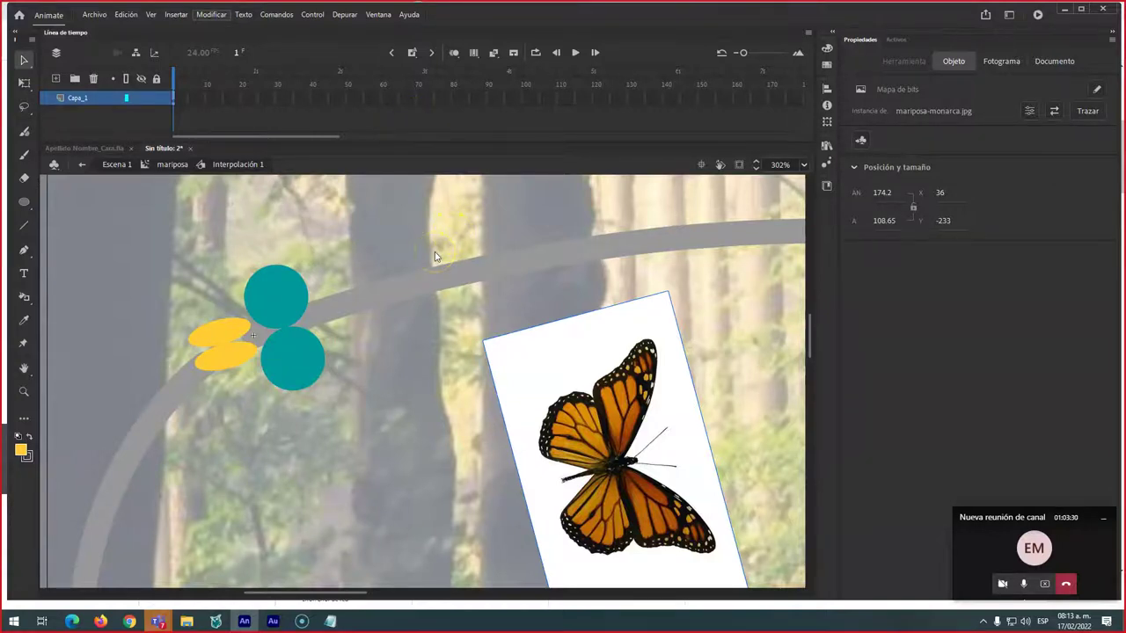
double_click(537, 270)
left_click(528, 293)
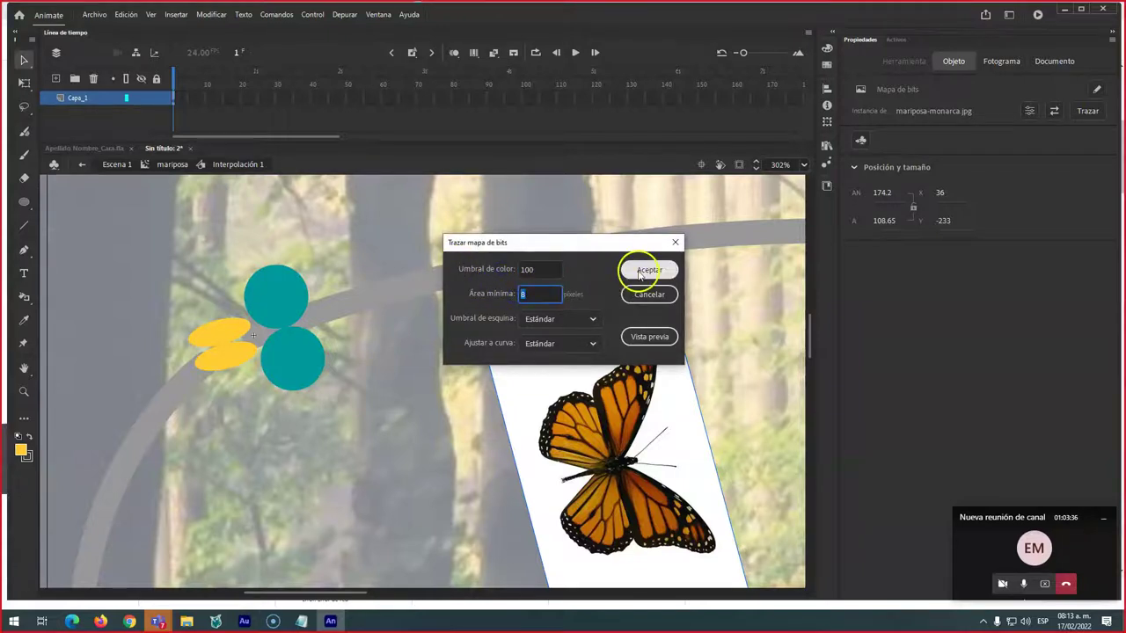
left_click(647, 271)
left_click(545, 280)
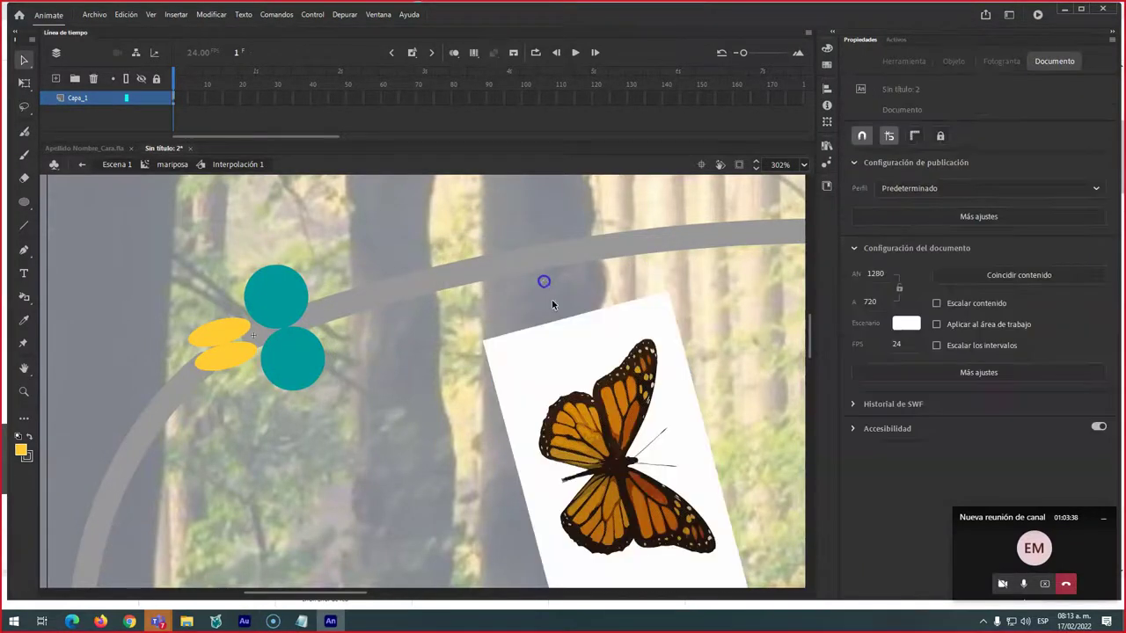
left_click(611, 406)
left_click_drag(612, 406, 580, 327)
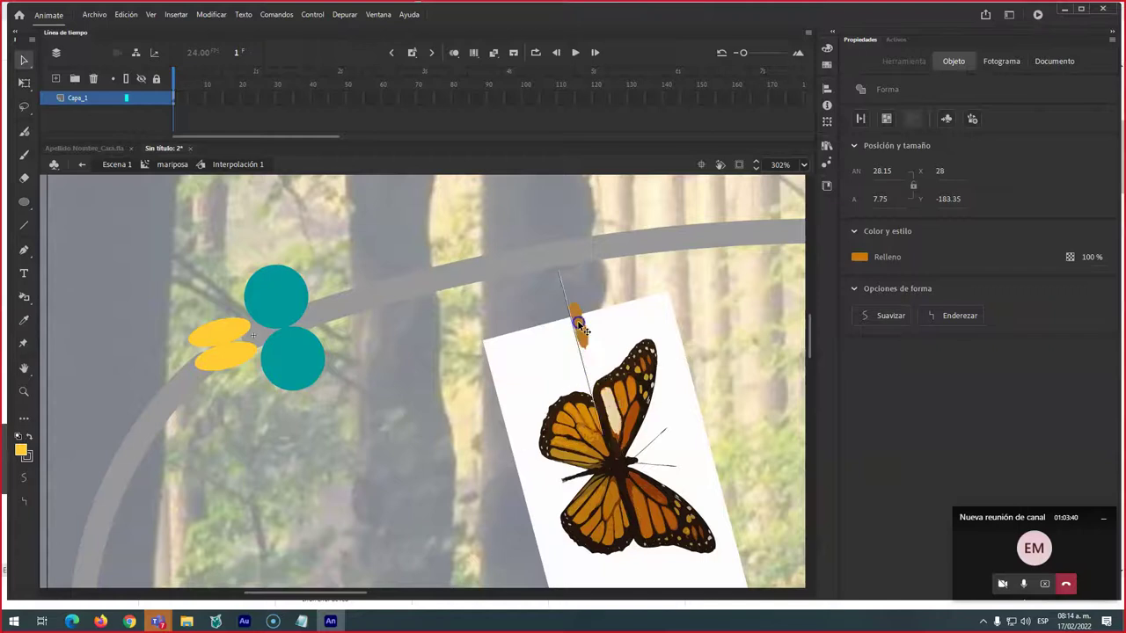
key("ctrl+z")
Delete the white background of the traced picture and move the whole monarch butterfly closer to the drawn butterfly.
left_click(551, 373)
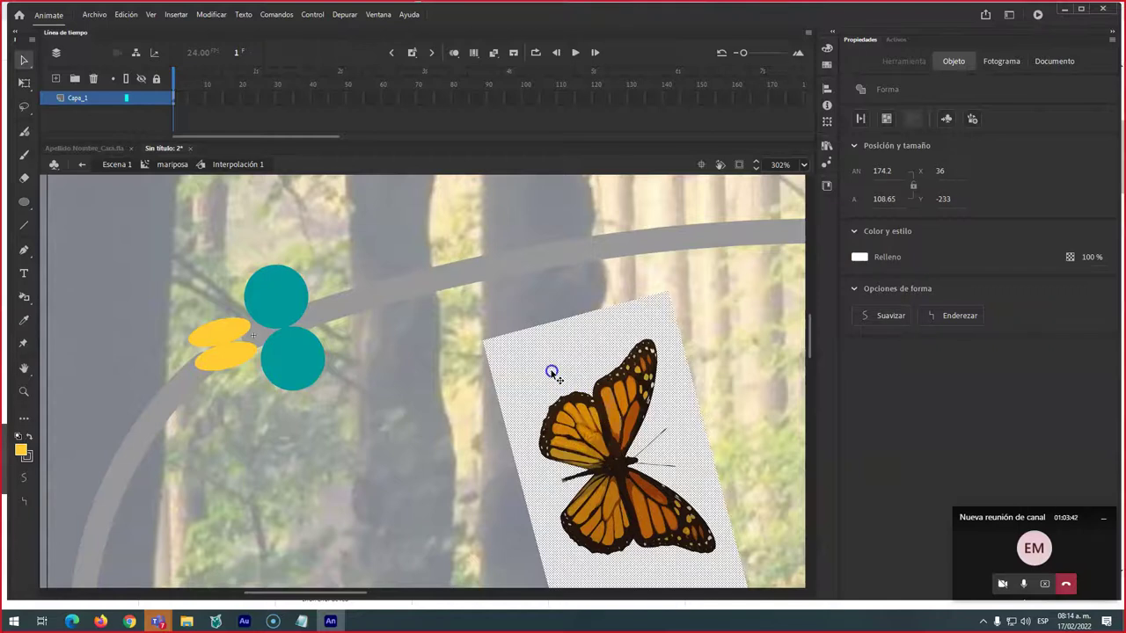
key("Delete")
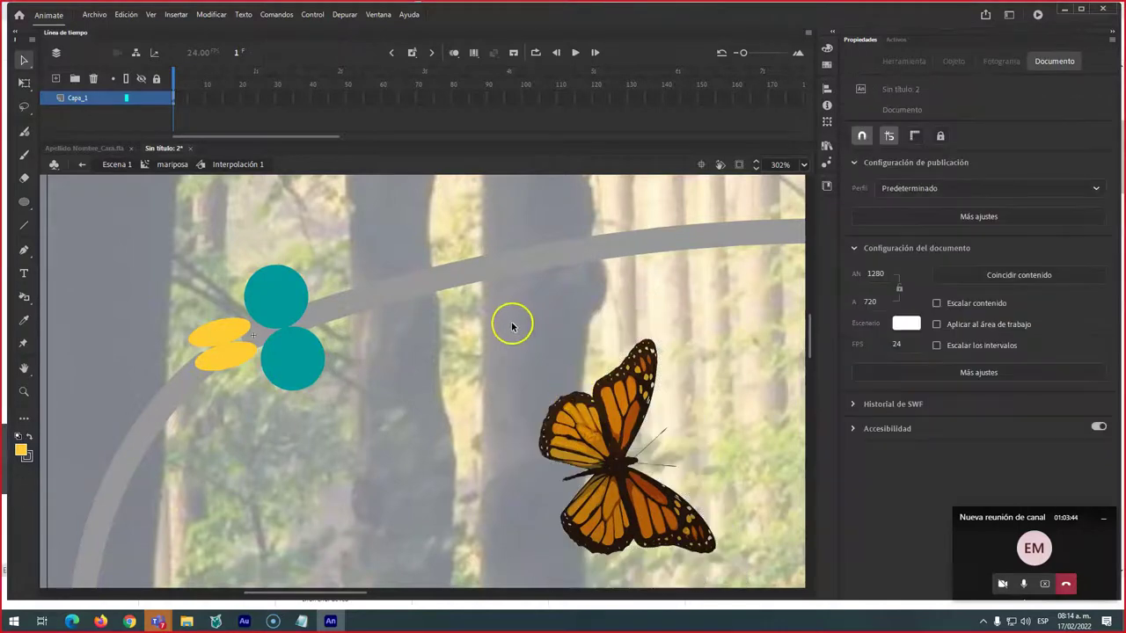
left_click_drag(466, 322, 749, 570)
left_click_drag(643, 516, 461, 370)
Delete the teal circles and yellow ovals that make up the old drawn butterfly.
left_click(281, 346)
left_click(291, 342)
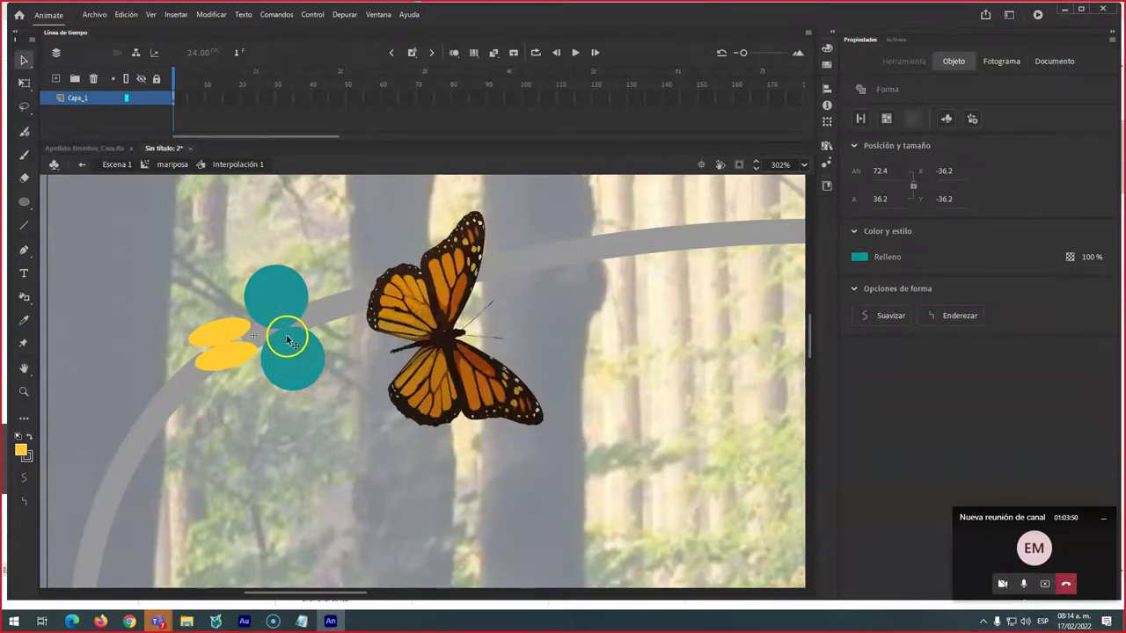
key("Delete")
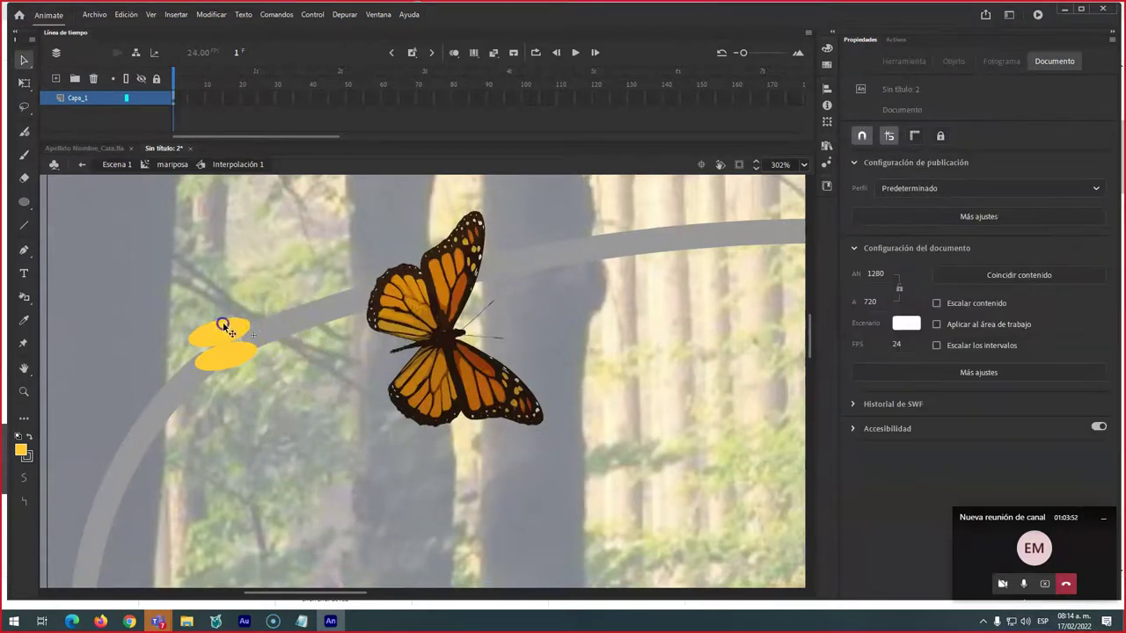
Select the whole traced monarch and move it onto the symbol's registration point, at about X -64, Y -46.
left_click(433, 341)
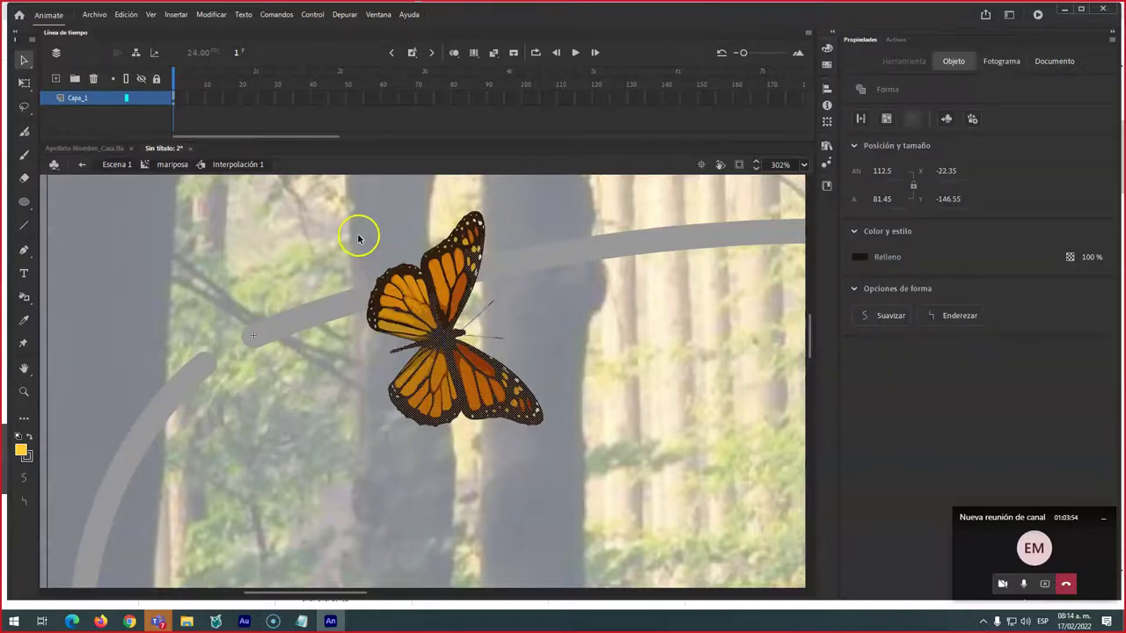
left_click(359, 237)
left_click_drag(496, 395, 314, 395)
left_click(571, 500)
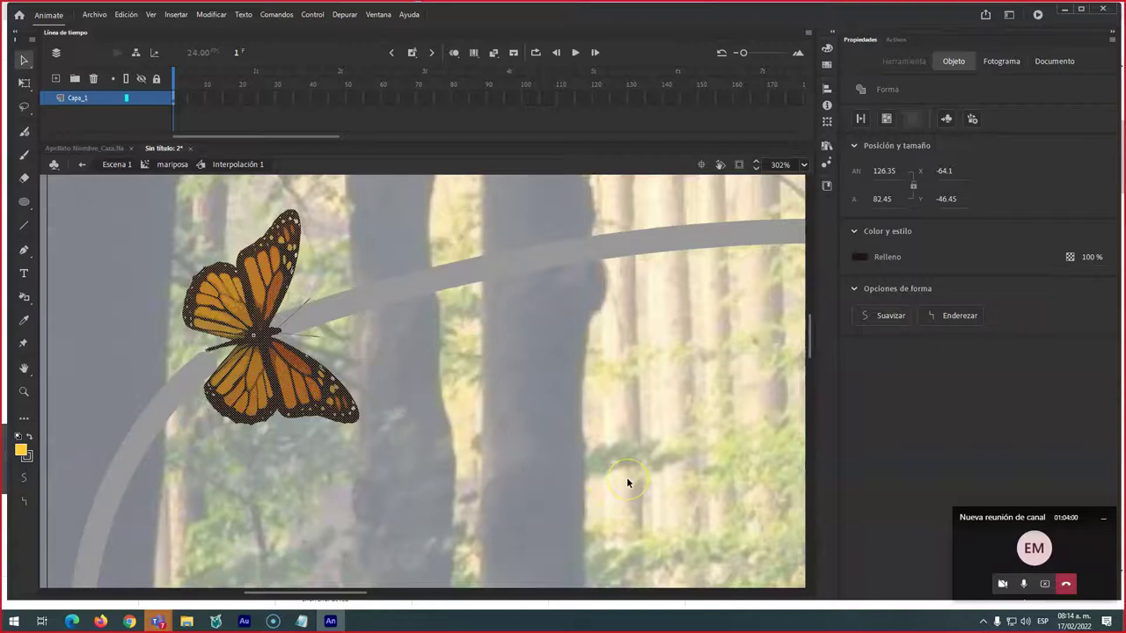
Test the movie to preview the monarch butterfly flying along its path over the forest.
key("ctrl+Return")
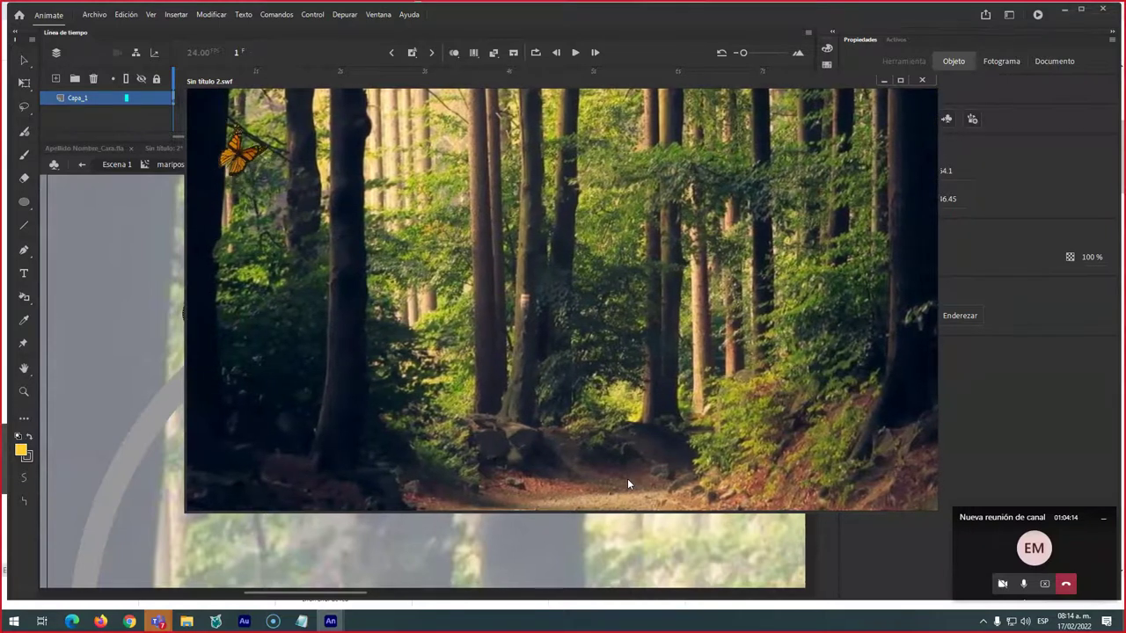
left_click(636, 352)
left_click(319, 125)
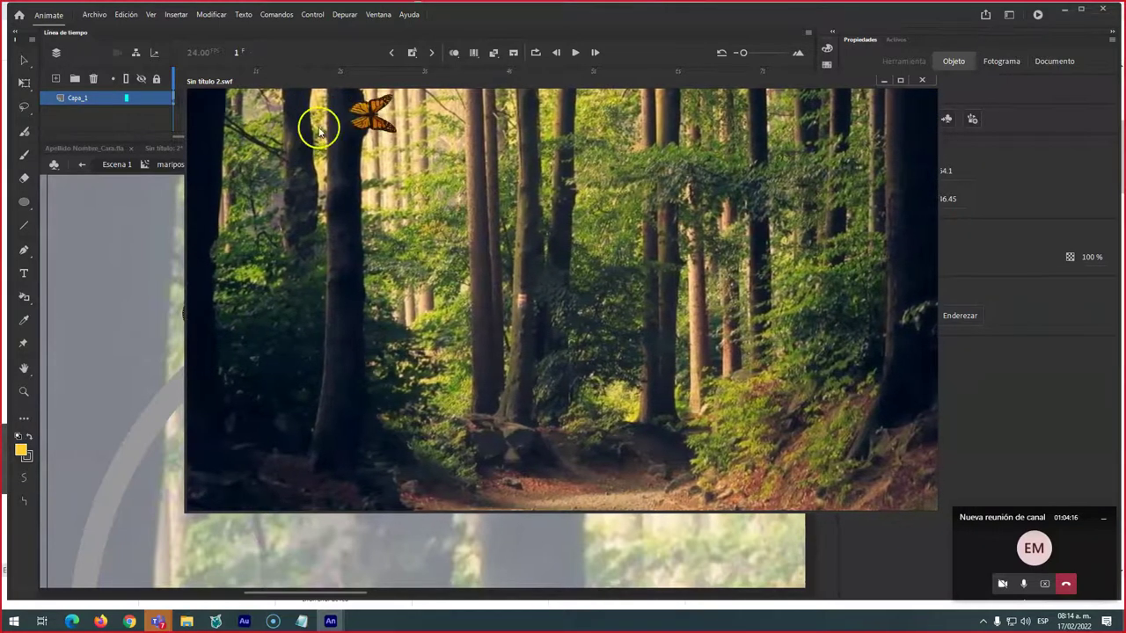
left_click(447, 234)
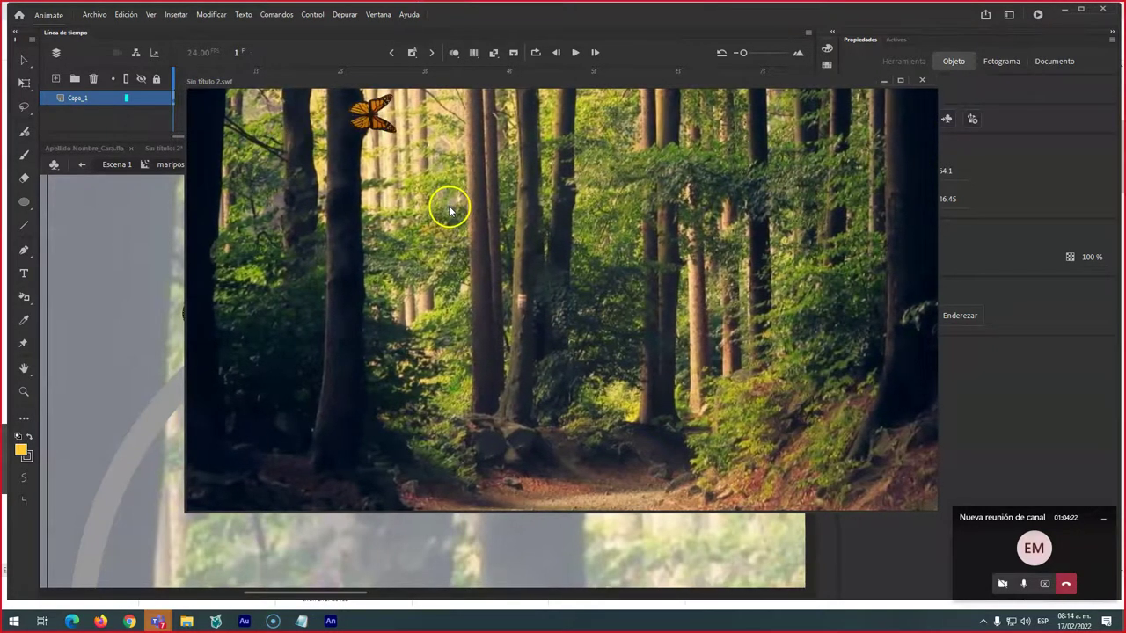
Switch to Chrome and search Google for "sonidos gratis mp3" in the Rebote de pelota tab.
key("alt+Tab")
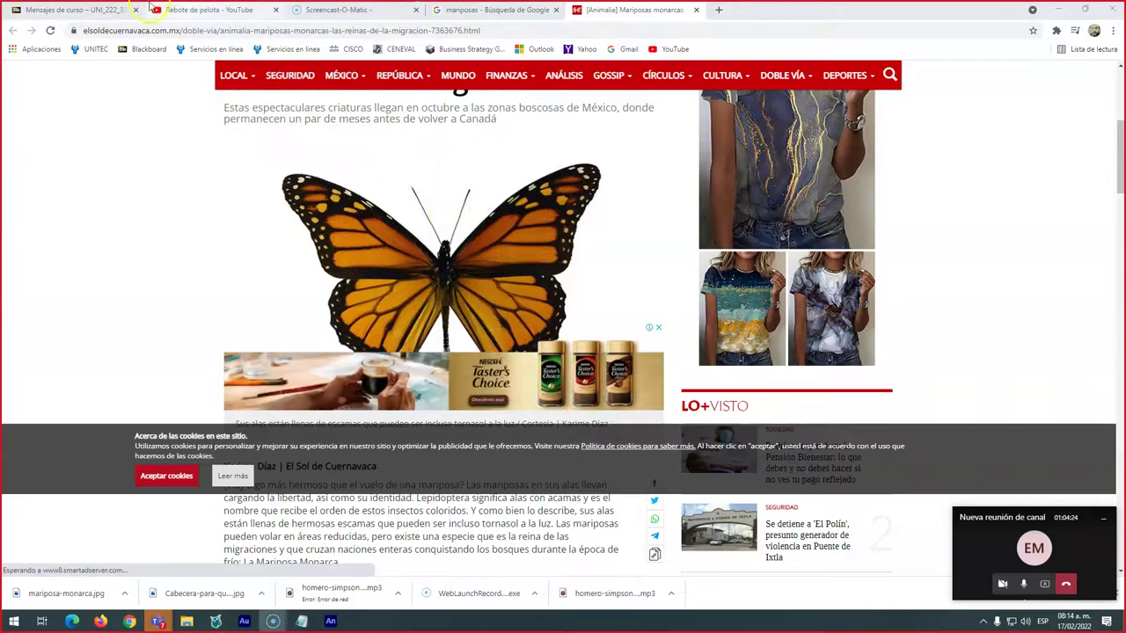
left_click(234, 11)
left_click(238, 30)
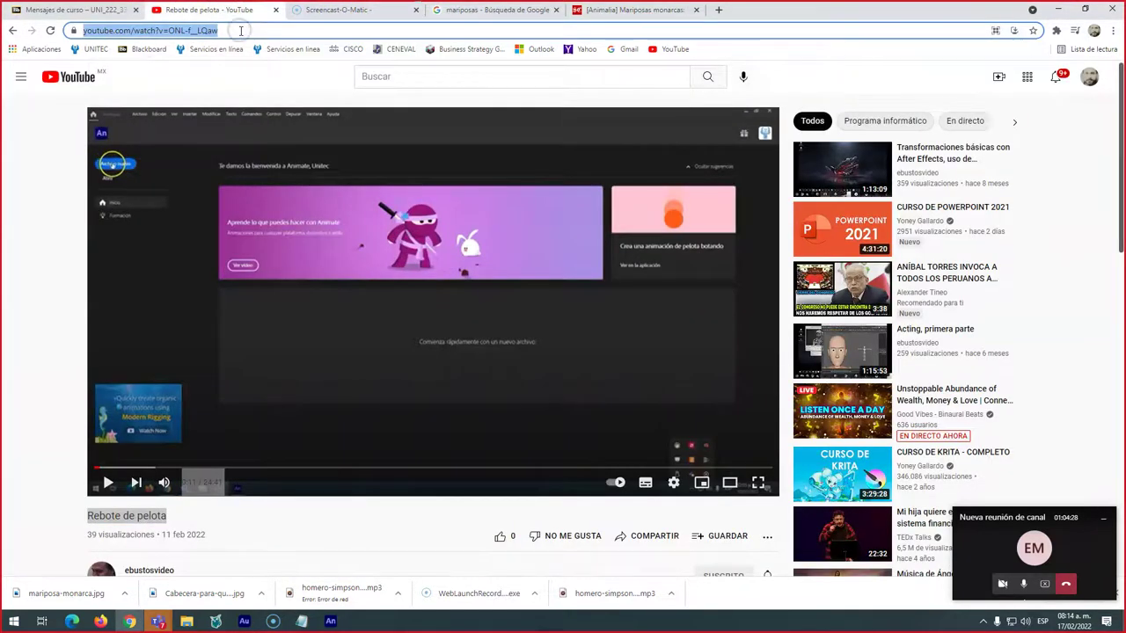
type("sonido")
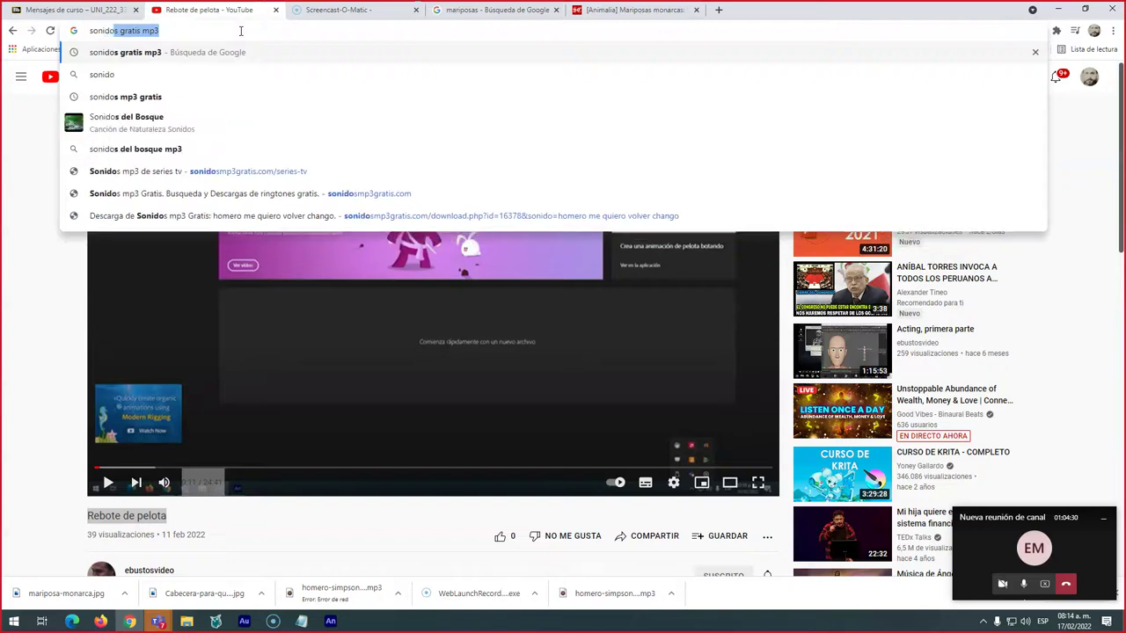
key("Return")
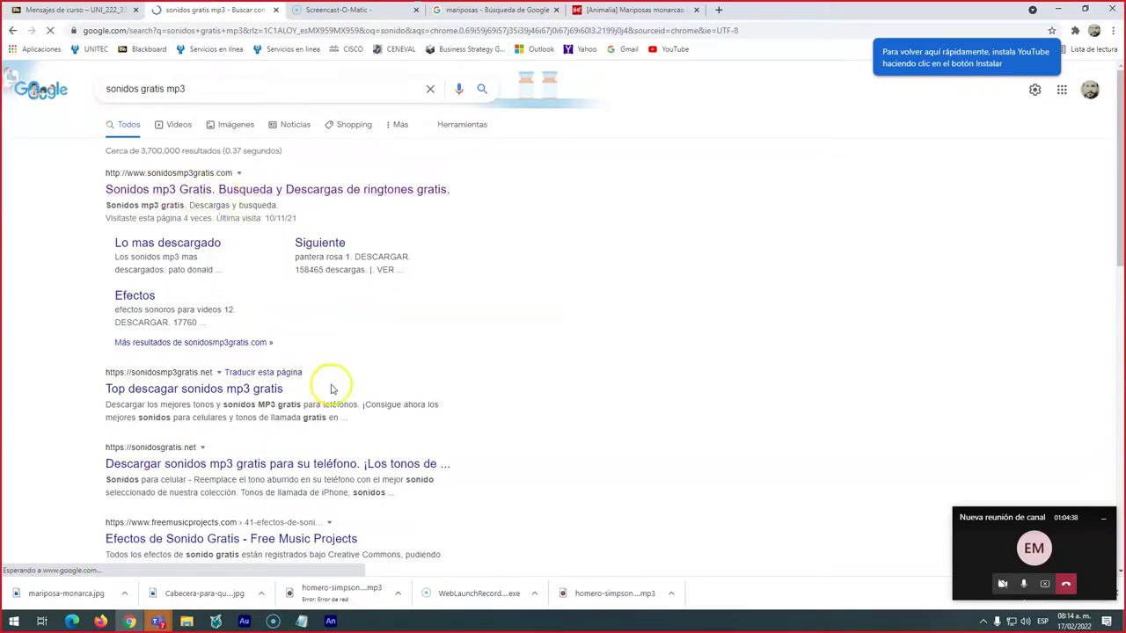
Open the sonidosmp3.net search result and browse the sounds in its Naturaleza category.
scroll(334, 392, "down", 1)
scroll(395, 384, "down", 1)
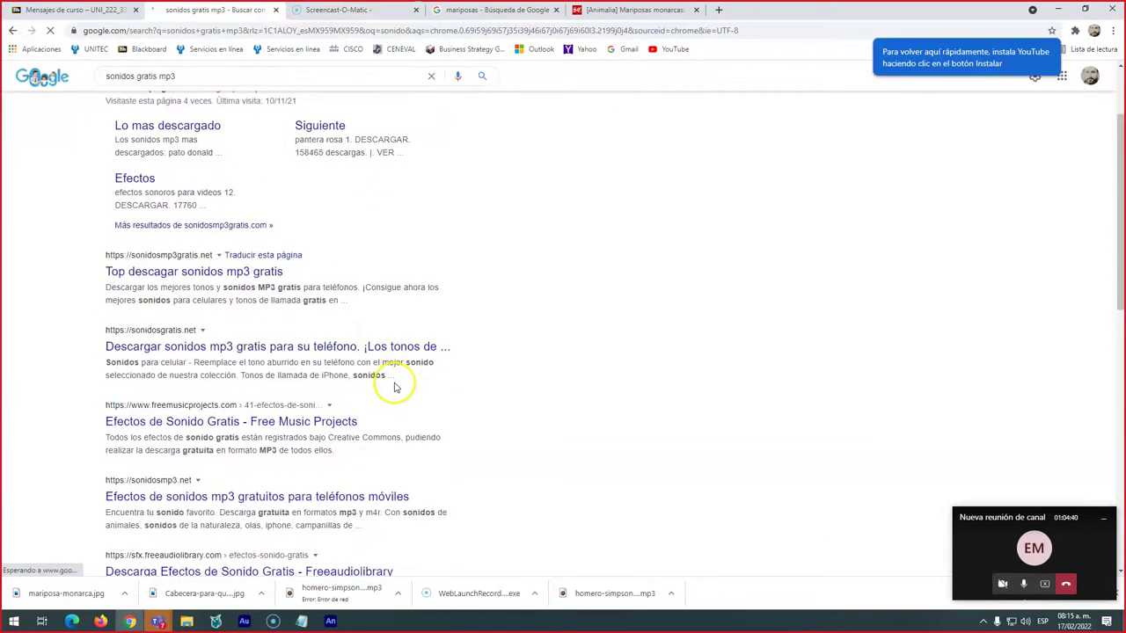
scroll(395, 387, "down", 1)
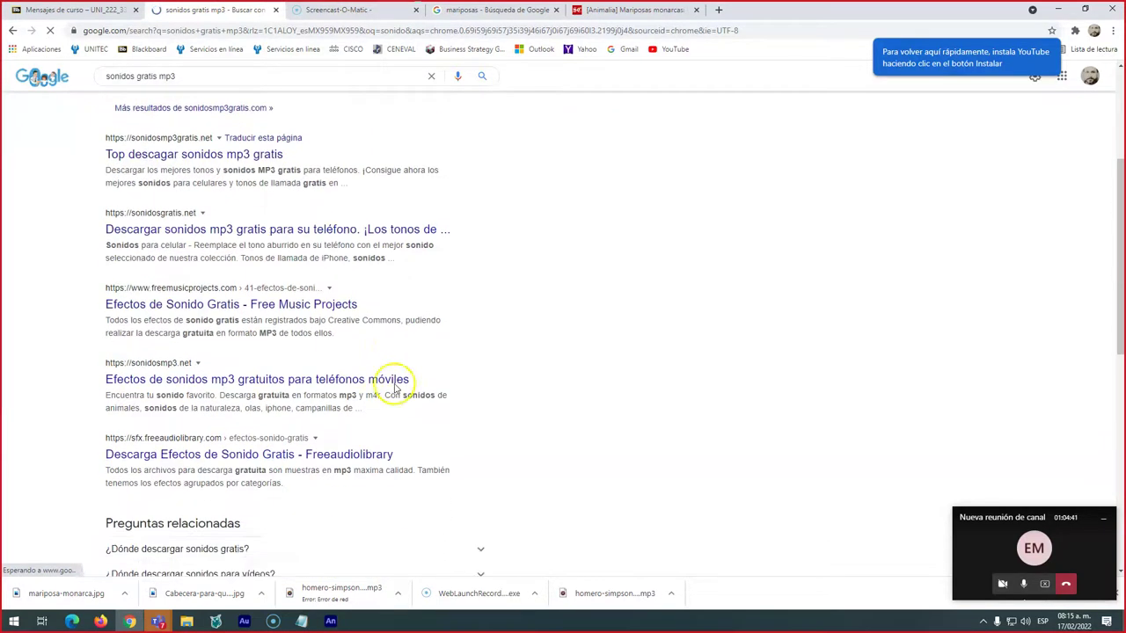
left_click(249, 384)
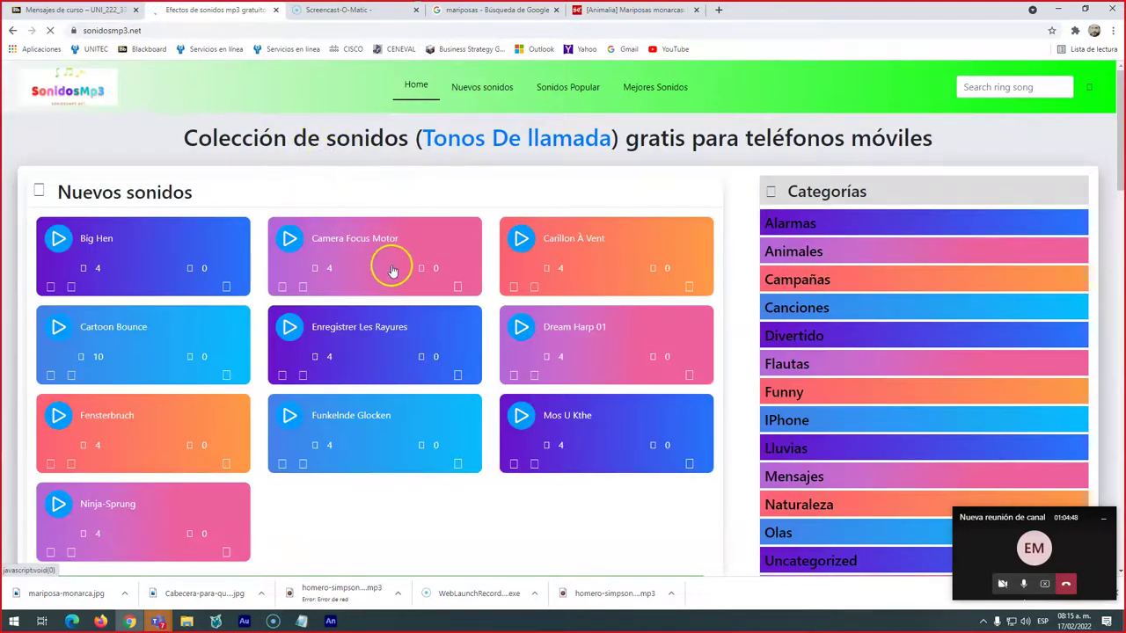
scroll(796, 393, "down", 2)
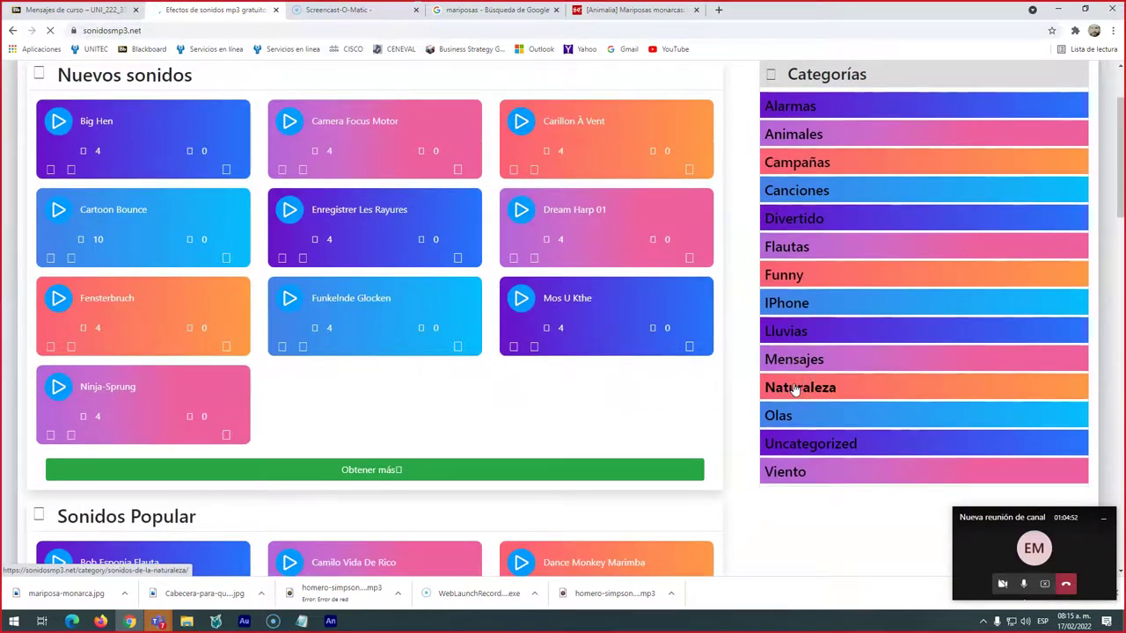
left_click(794, 388)
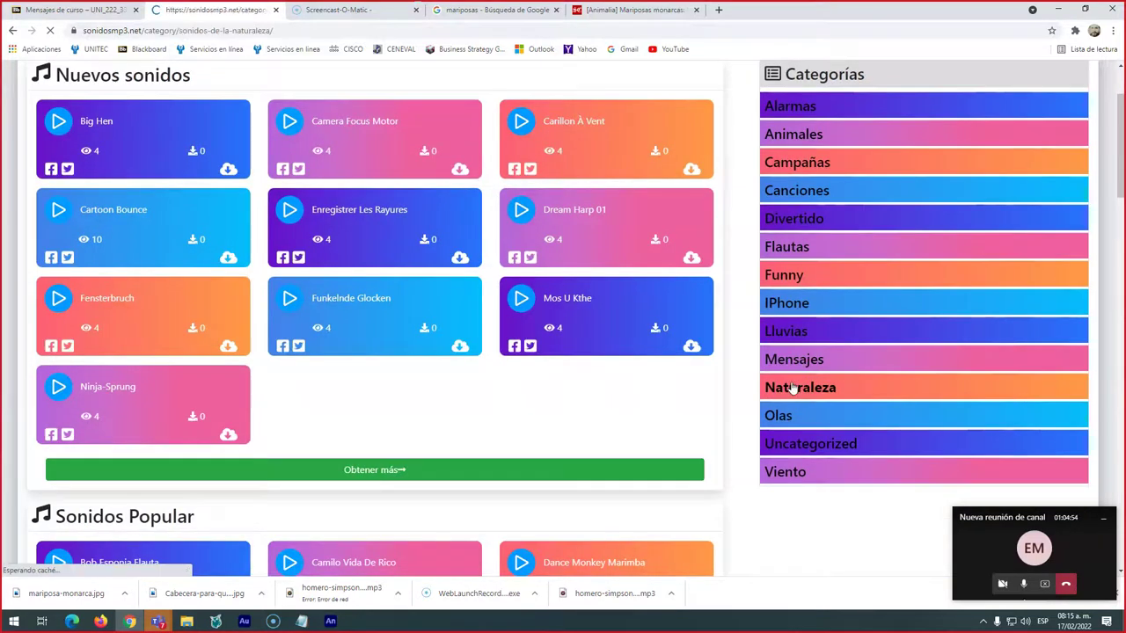
scroll(607, 383, "down", 4)
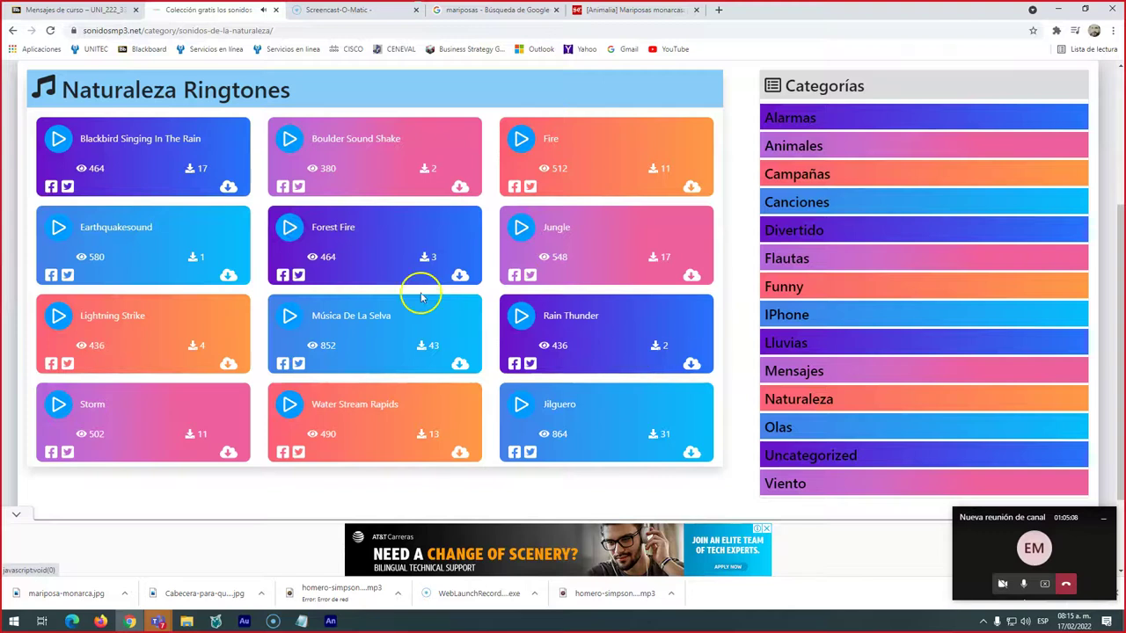
Check the Forest Fire sound's download page, and return to the "sonidos gratis mp3" search results.
left_click(459, 278)
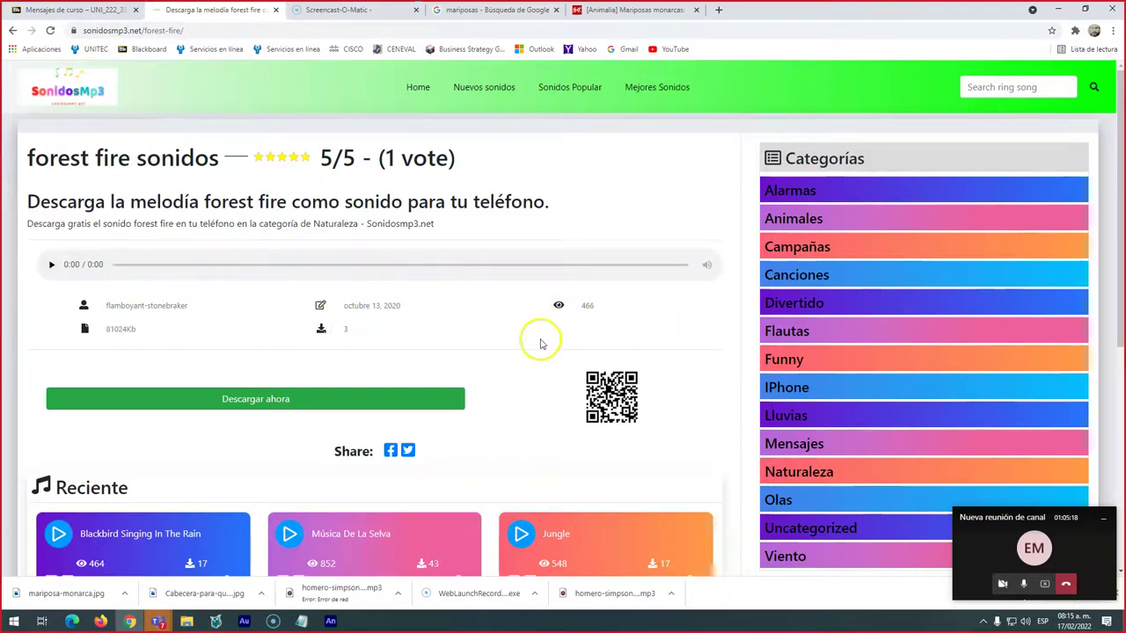
scroll(453, 389, "down", 3)
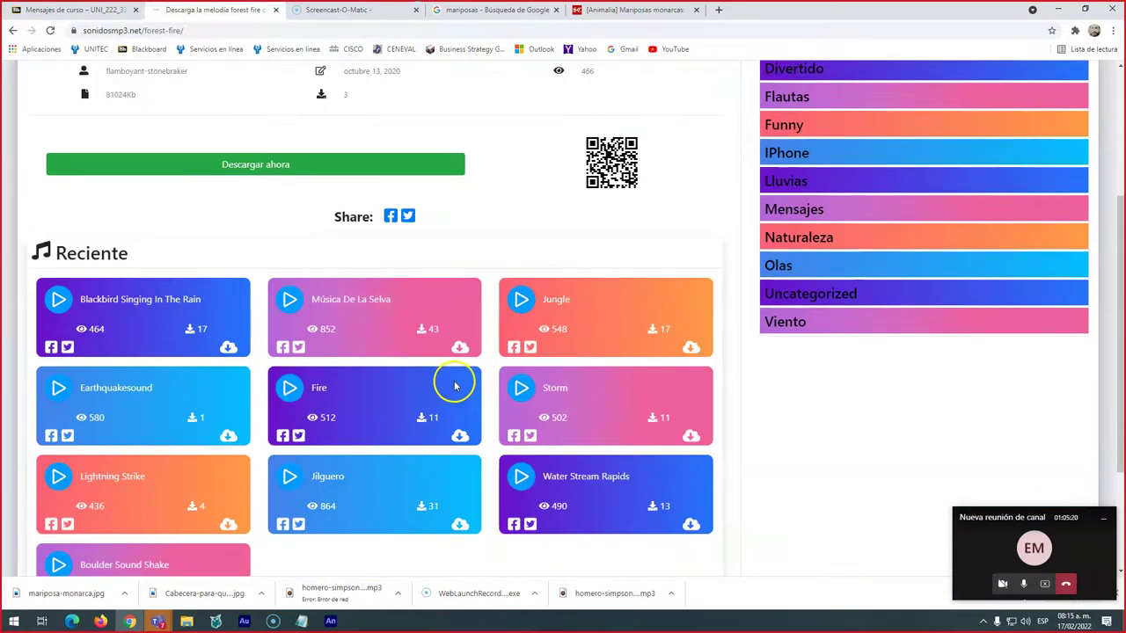
scroll(455, 387, "up", 3)
left_click(10, 30)
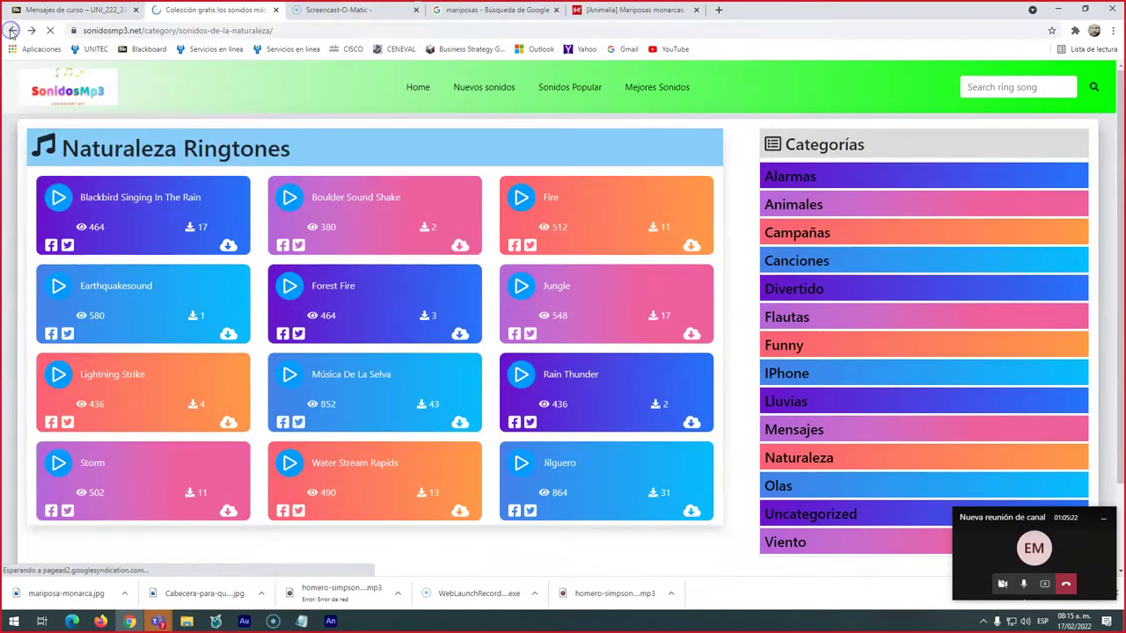
left_click(10, 30)
left_click(10, 30)
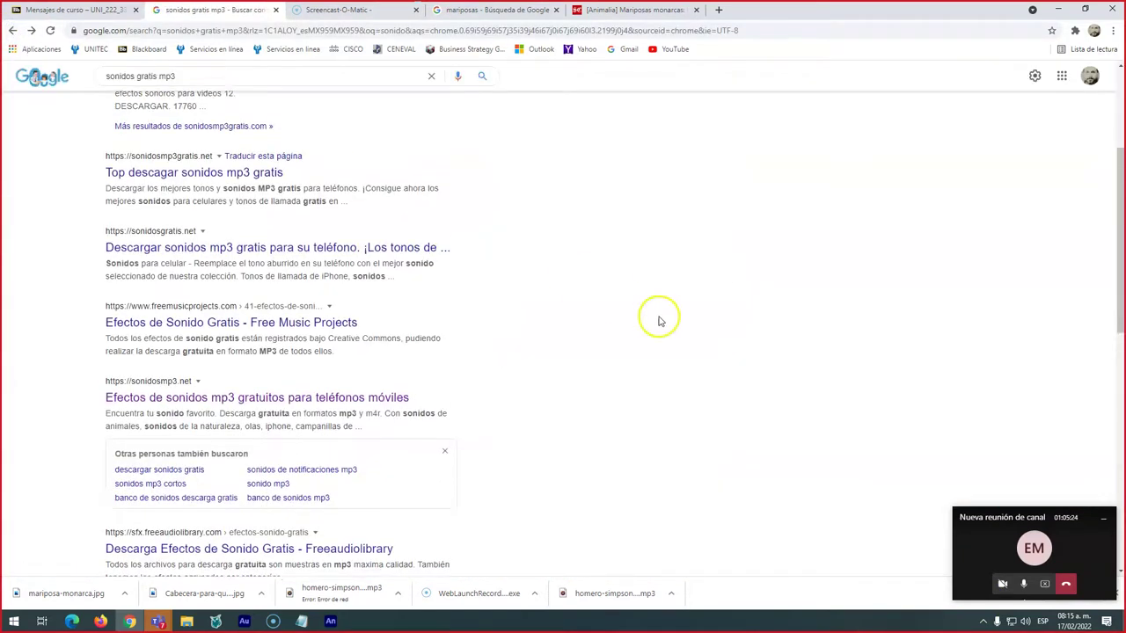
Look through the Google results for another site offering free sound effects.
scroll(659, 317, "up", 2)
scroll(395, 289, "down", 2)
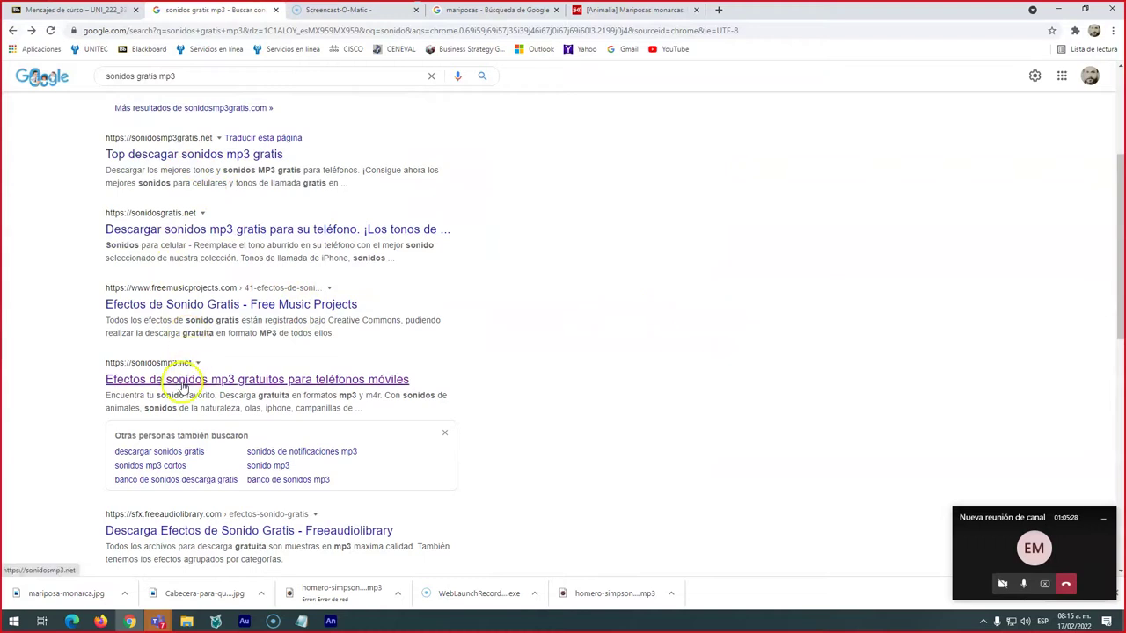
scroll(294, 455, "down", 1)
scroll(221, 367, "up", 2)
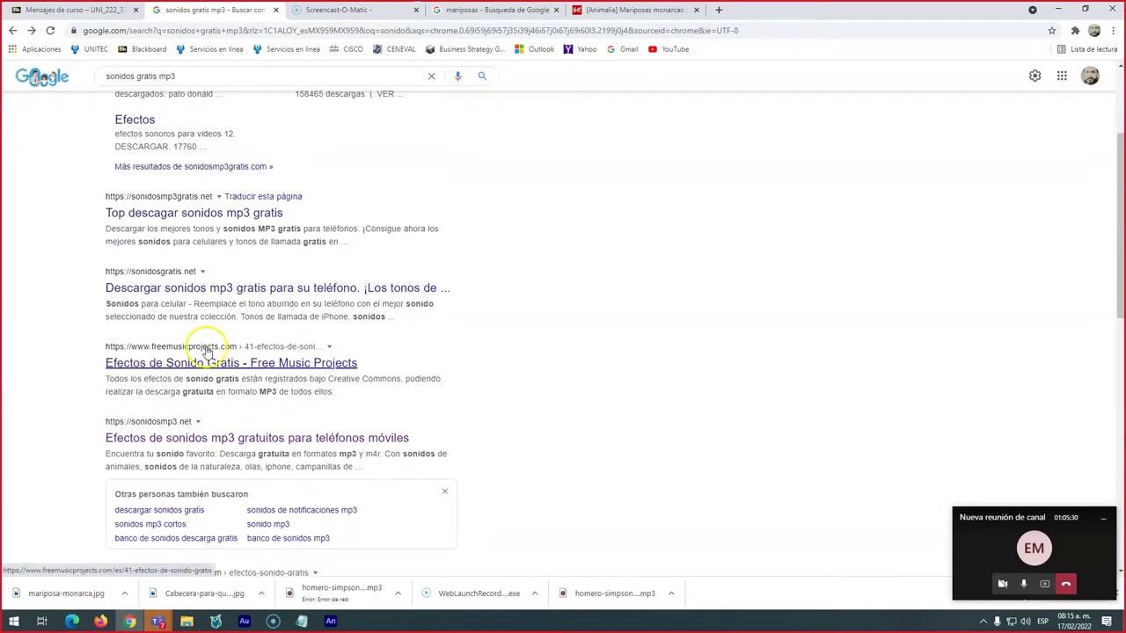